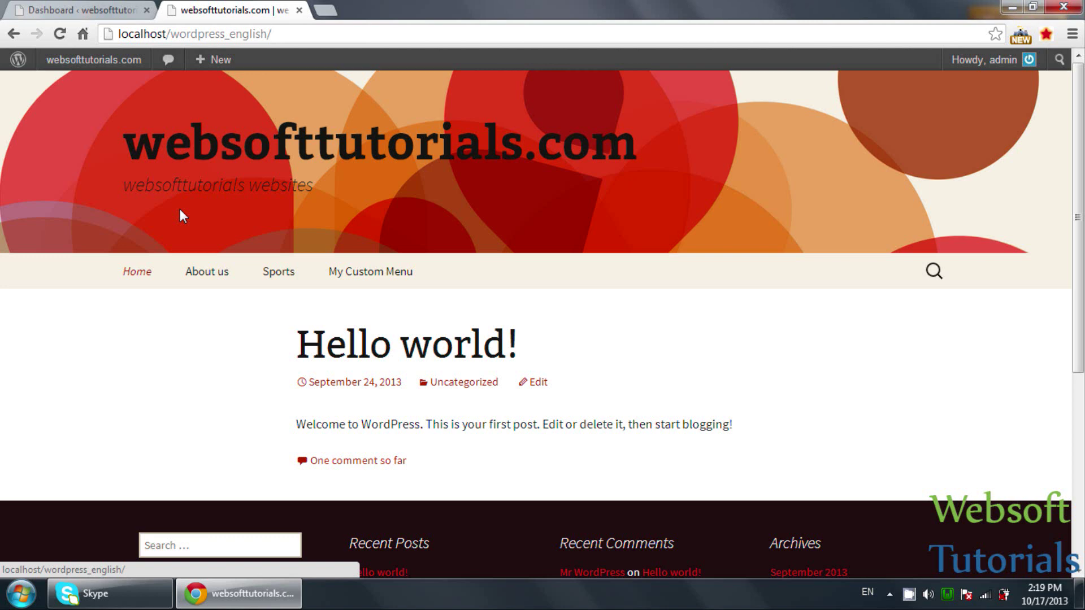
Step: Activate the Twenty Twelve theme from the installed themes in the WordPress admin
click(79, 10)
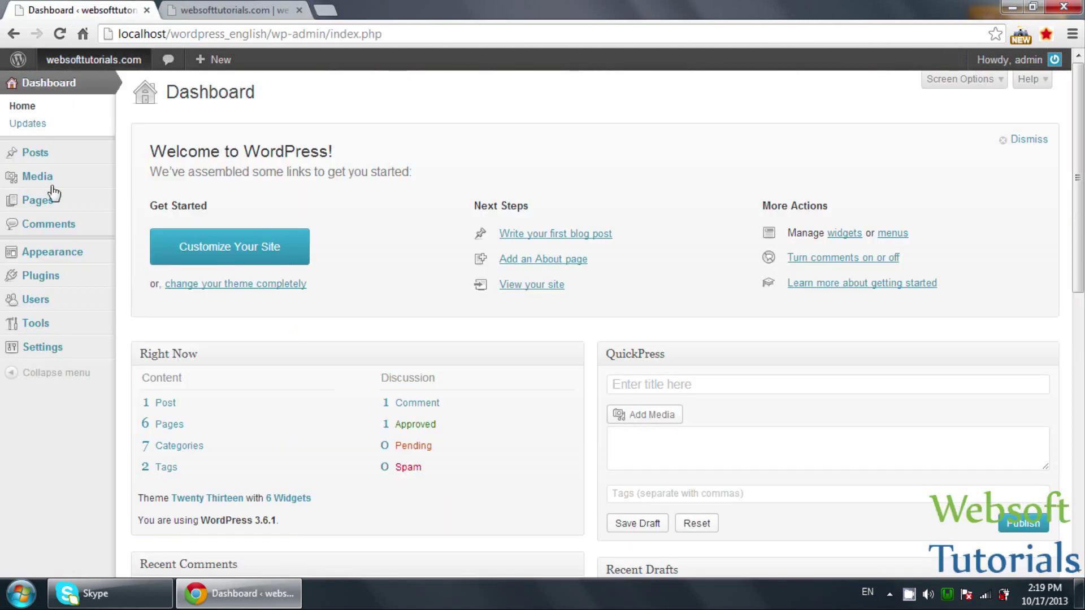
mouse_move(56, 253)
click(133, 252)
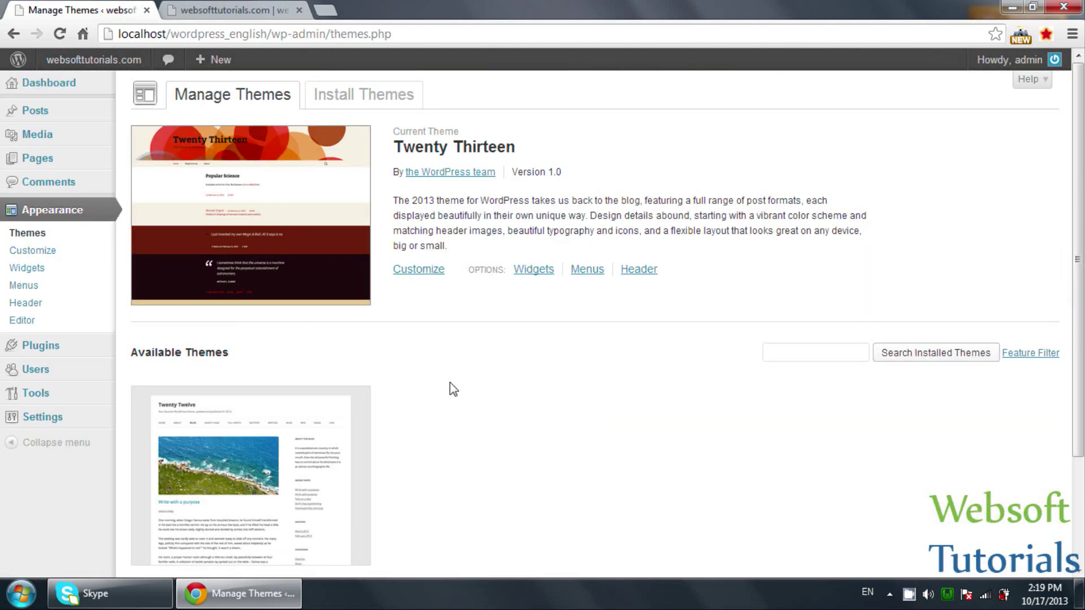
scroll(452, 389, down, 3)
scroll(452, 389, up, 3)
scroll(398, 354, down, 3)
click(148, 487)
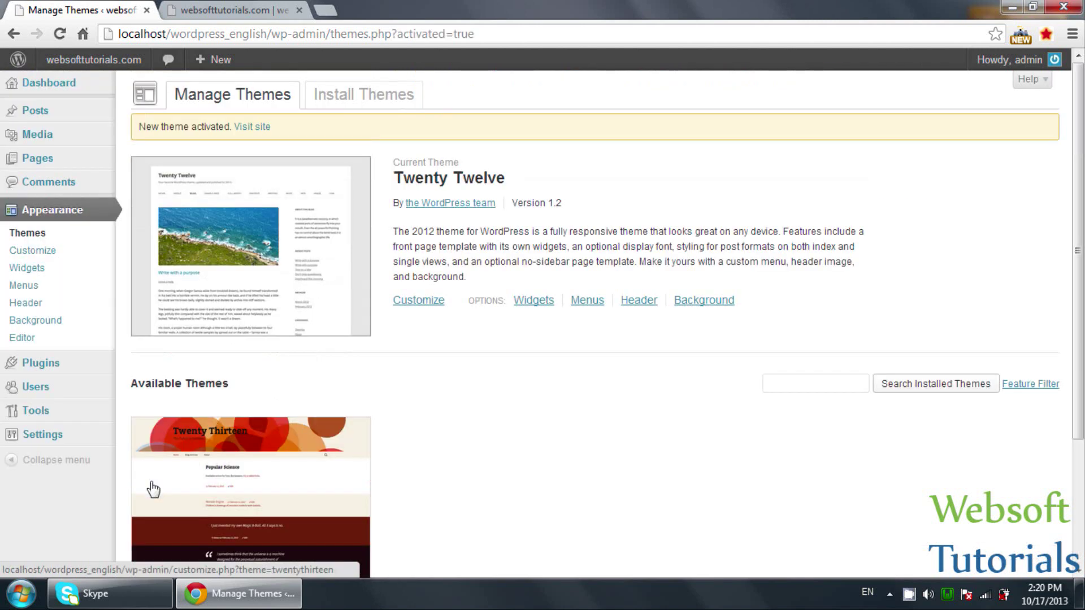
Step: Reload the site's front page and look over its layout with the activated theme from header to footer
click(234, 11)
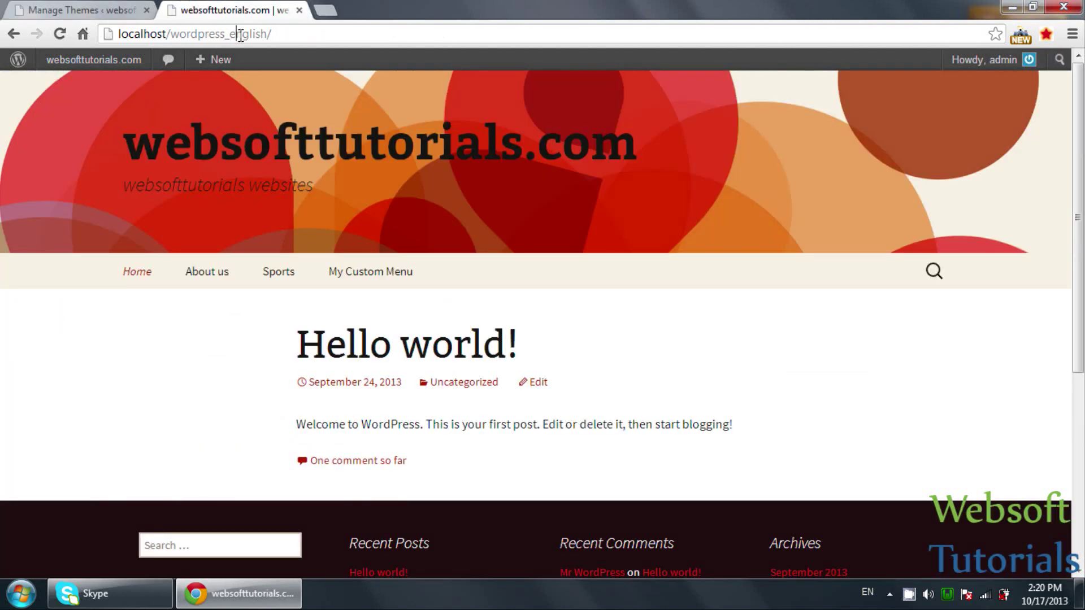
key(F5)
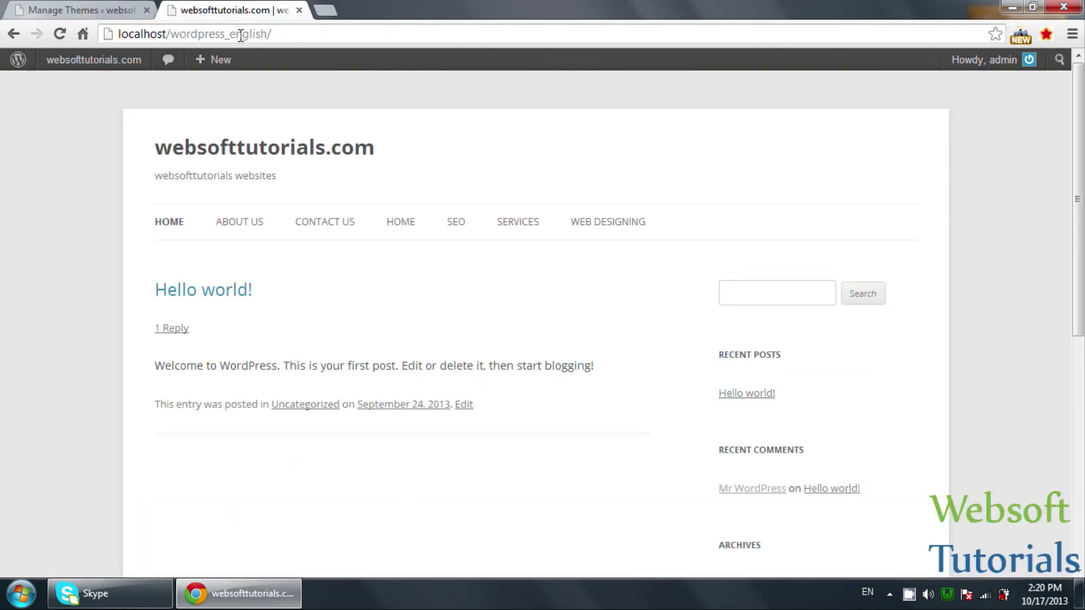
scroll(175, 235, down, 8)
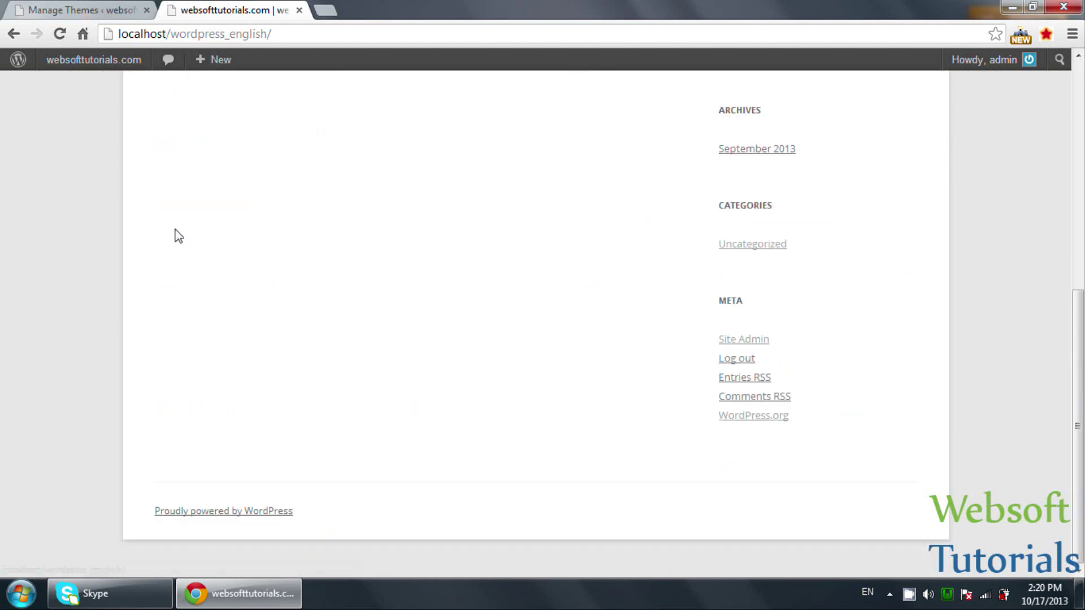
scroll(175, 235, up, 8)
Step: Browse the featured, newest and recently updated themes offered for installation in the WordPress admin
click(87, 7)
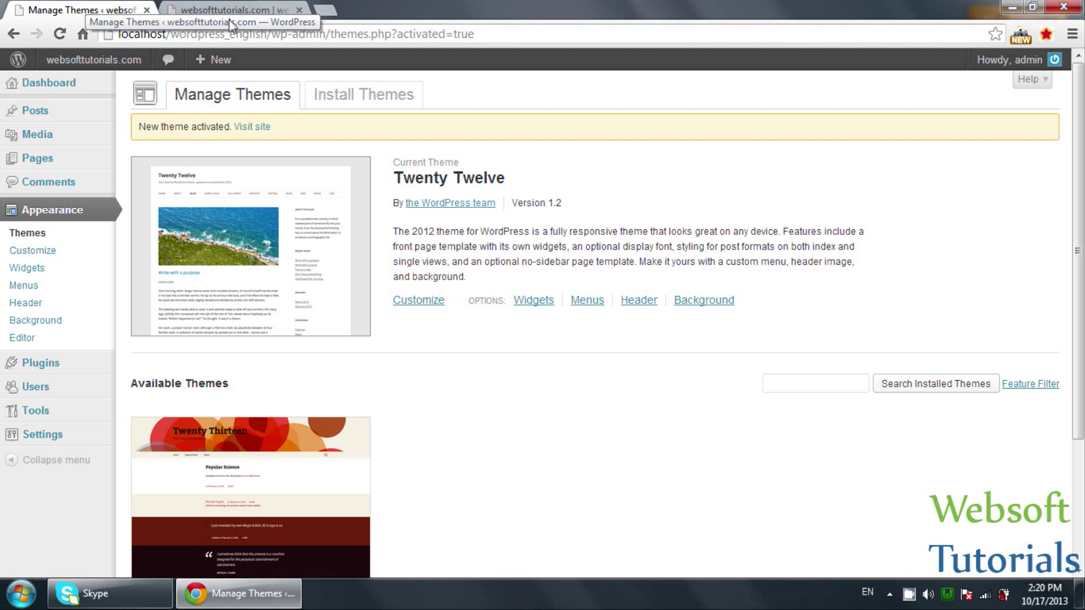
click(352, 97)
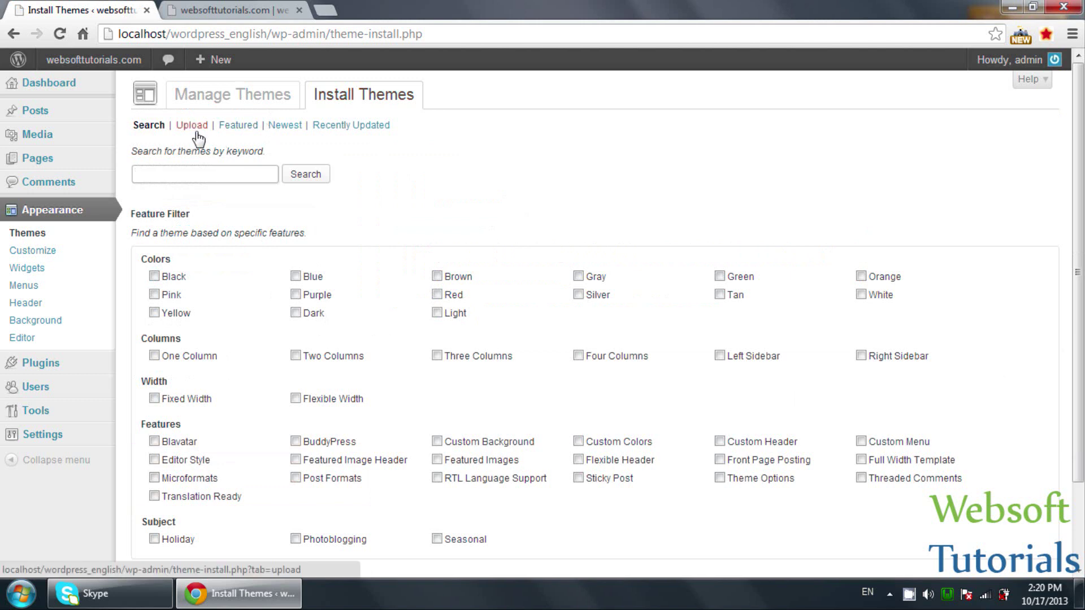
click(251, 129)
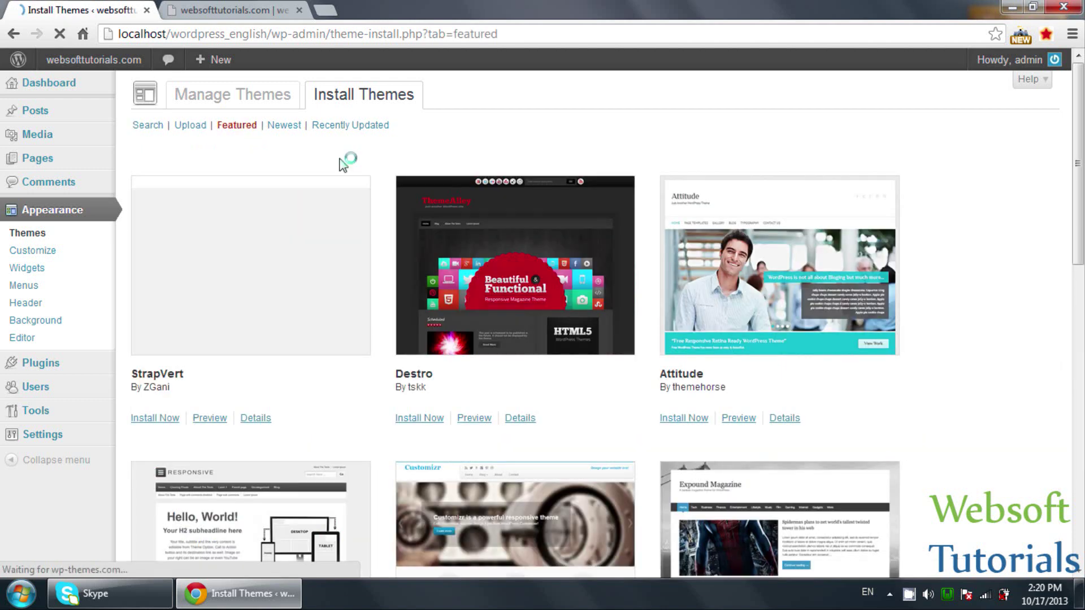
scroll(379, 204, down, 10)
scroll(380, 204, up, 10)
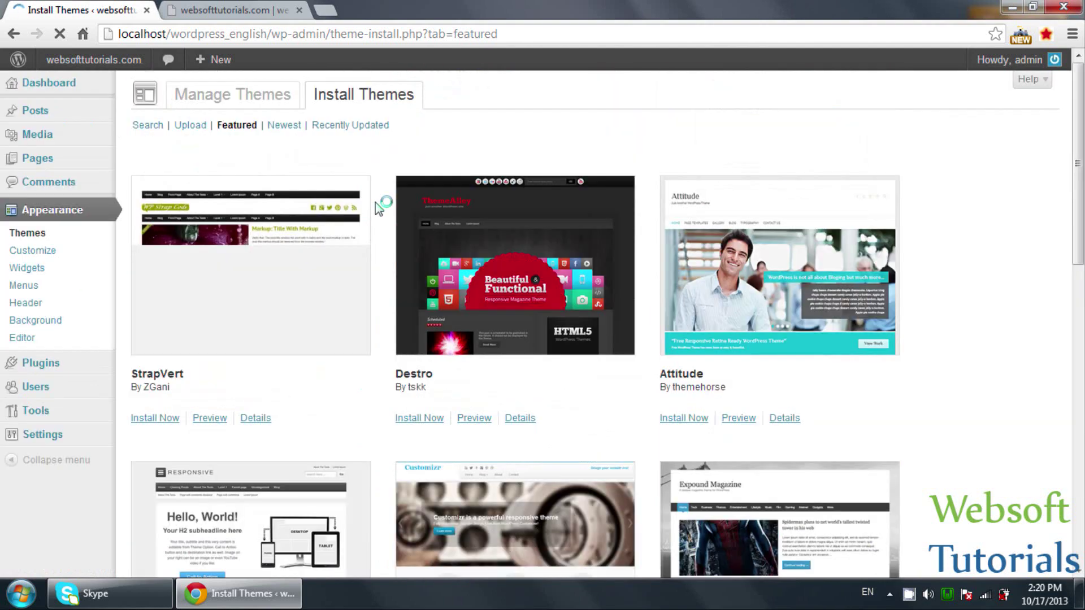
click(294, 127)
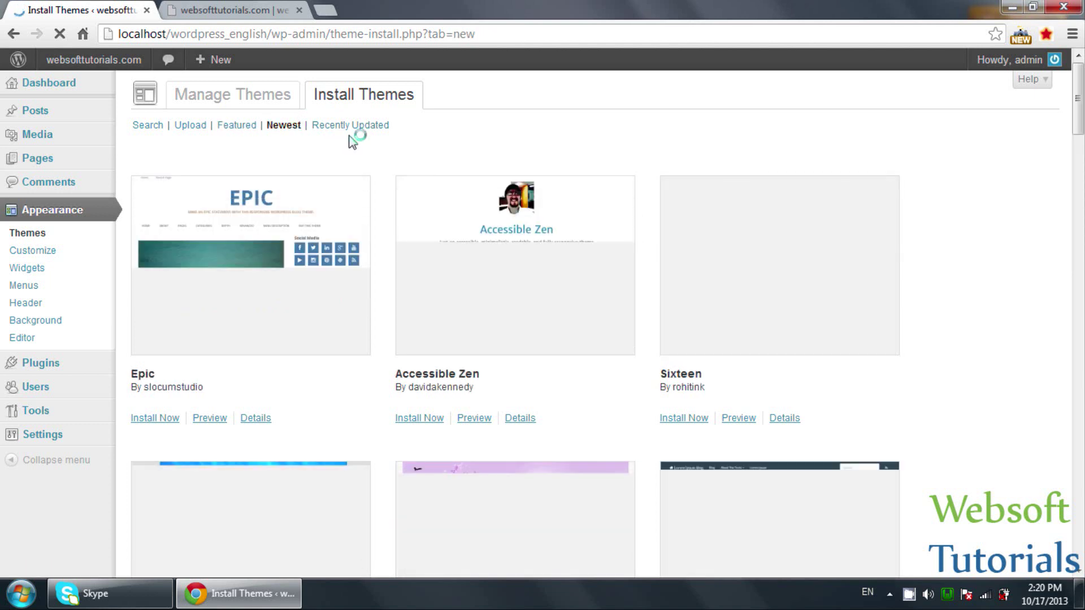
click(363, 127)
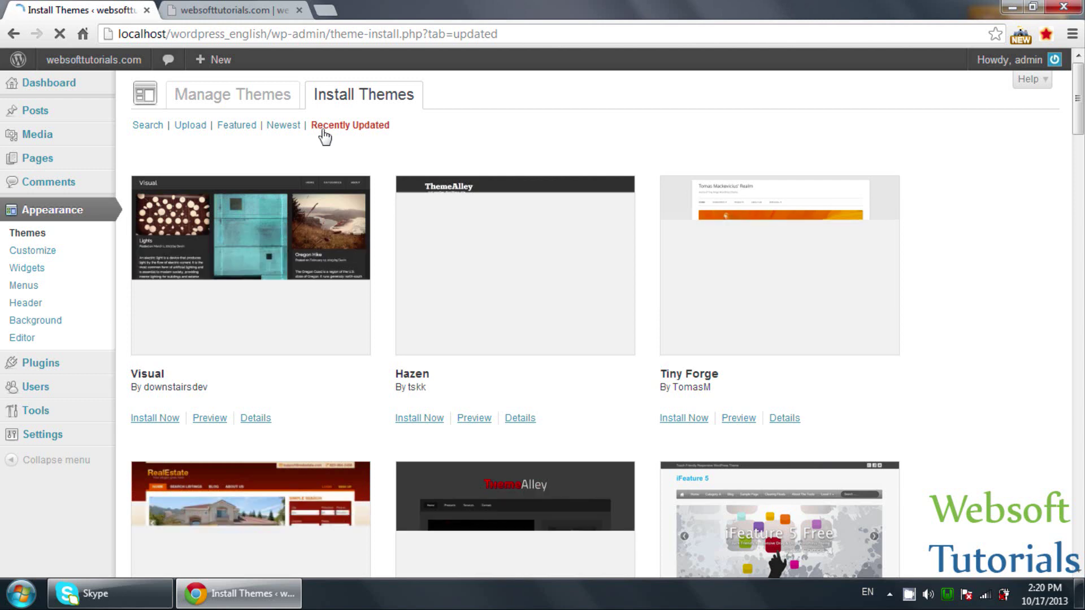
Step: Examine the keyword search and the feature filter options for finding installable themes
click(141, 127)
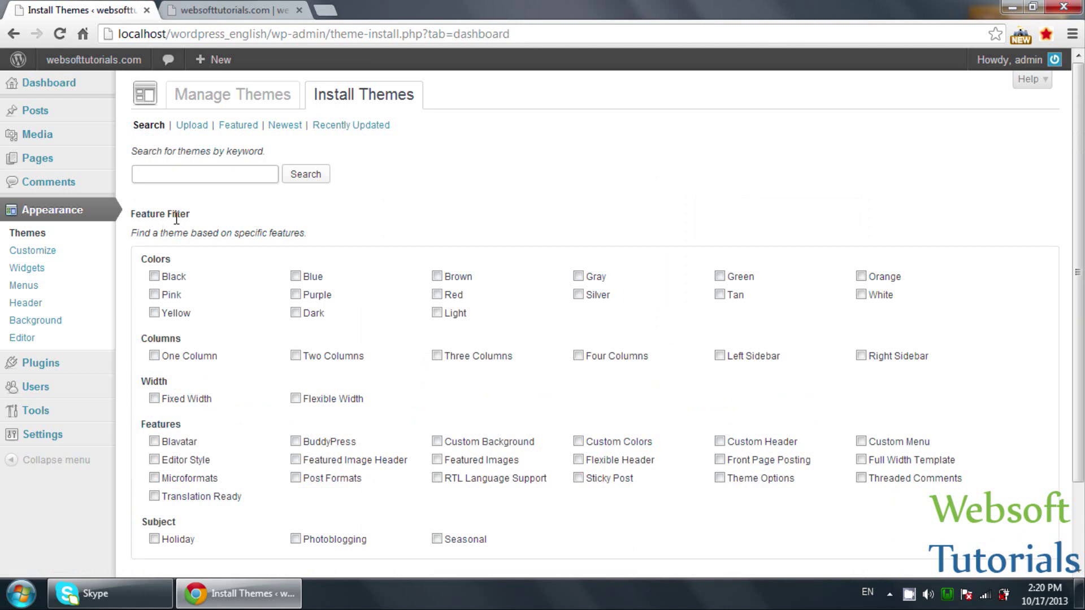
scroll(181, 286, down, 2)
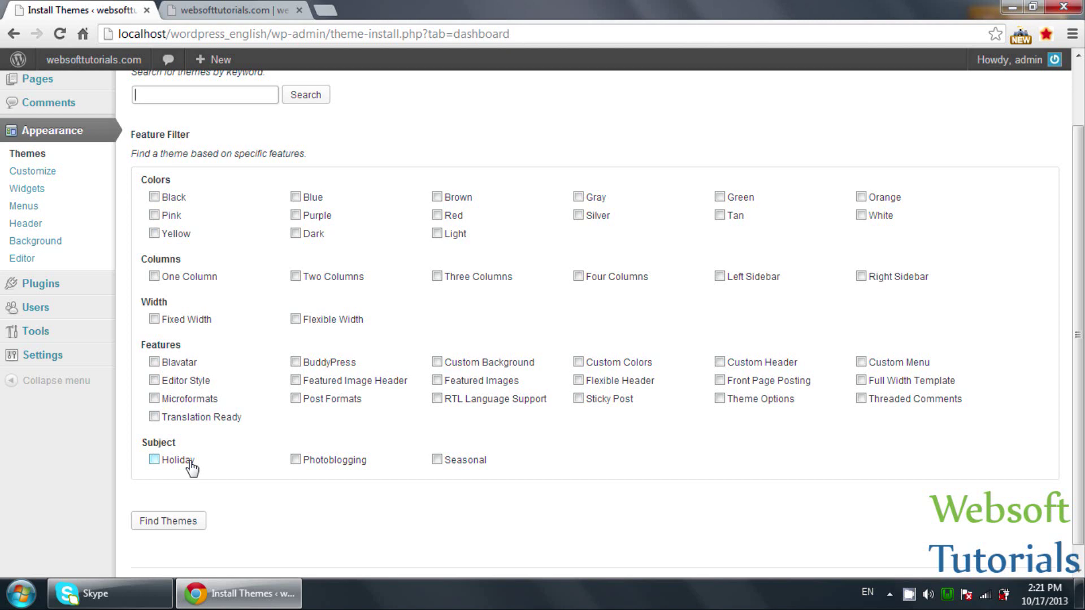
scroll(349, 435, up, 2)
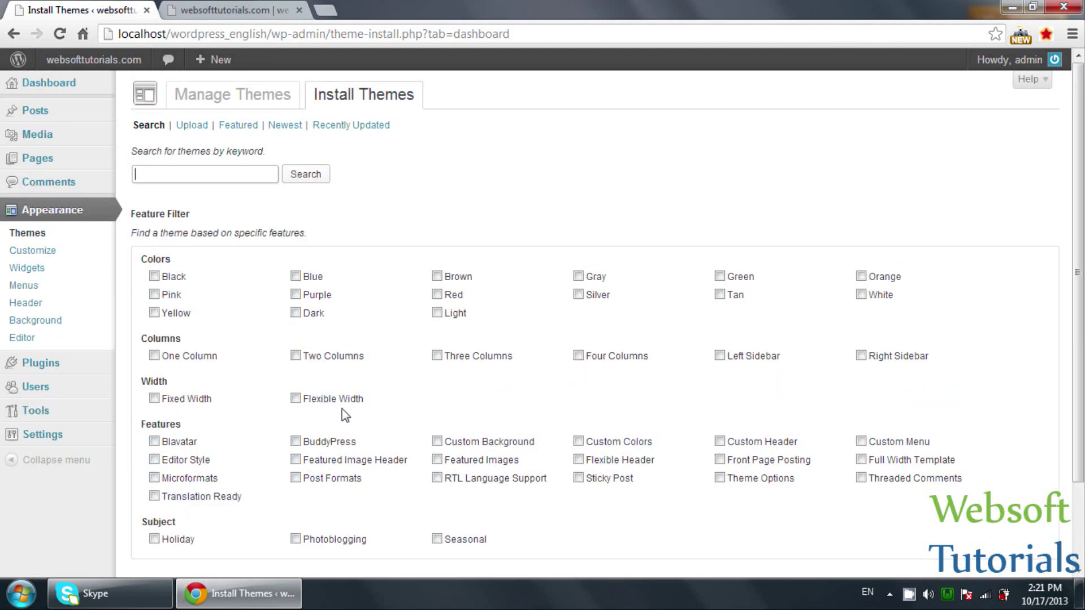
click(226, 169)
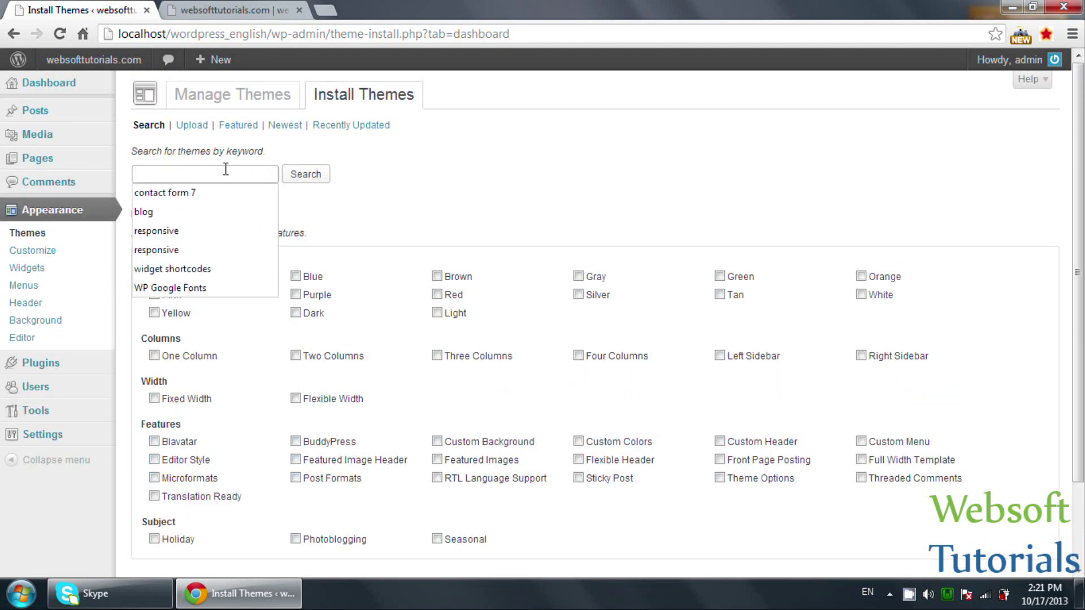
click(153, 539)
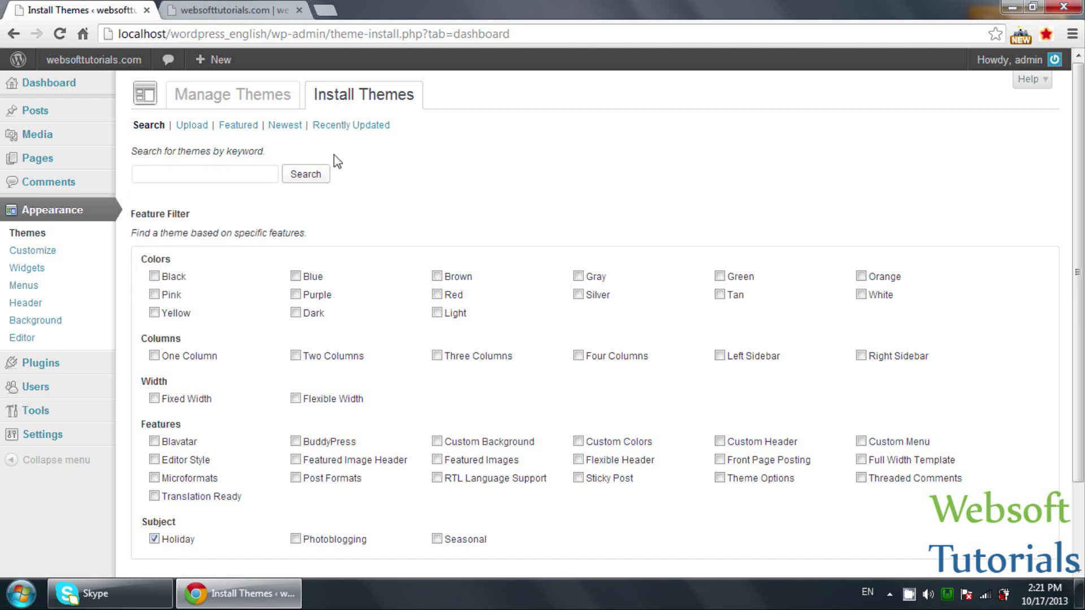
click(153, 538)
Step: Search the installable themes for the keyword "blog" and look through the resulting themes
click(199, 167)
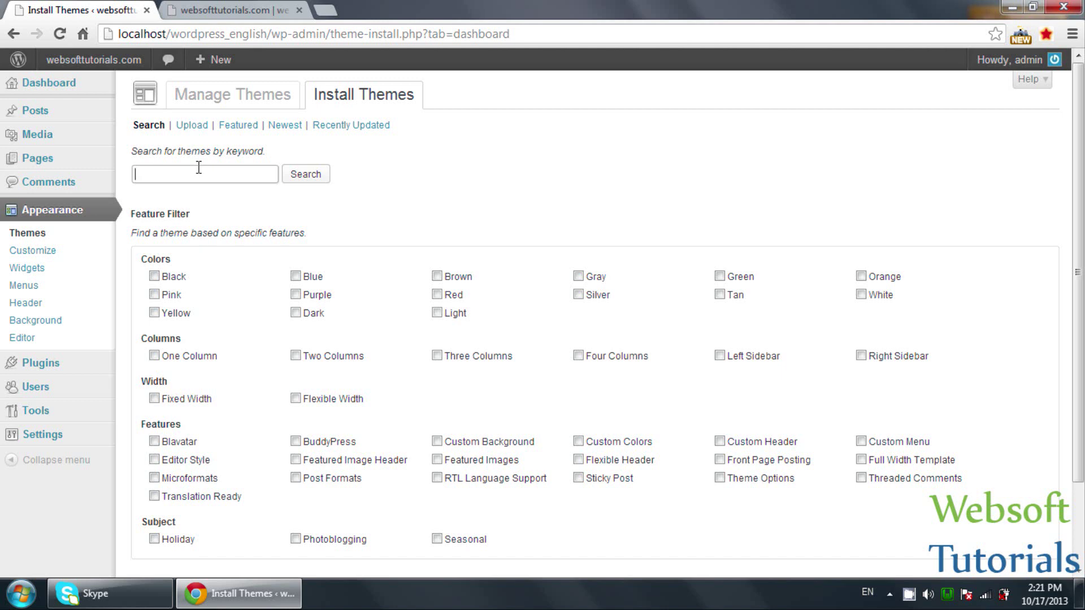
text(blog)
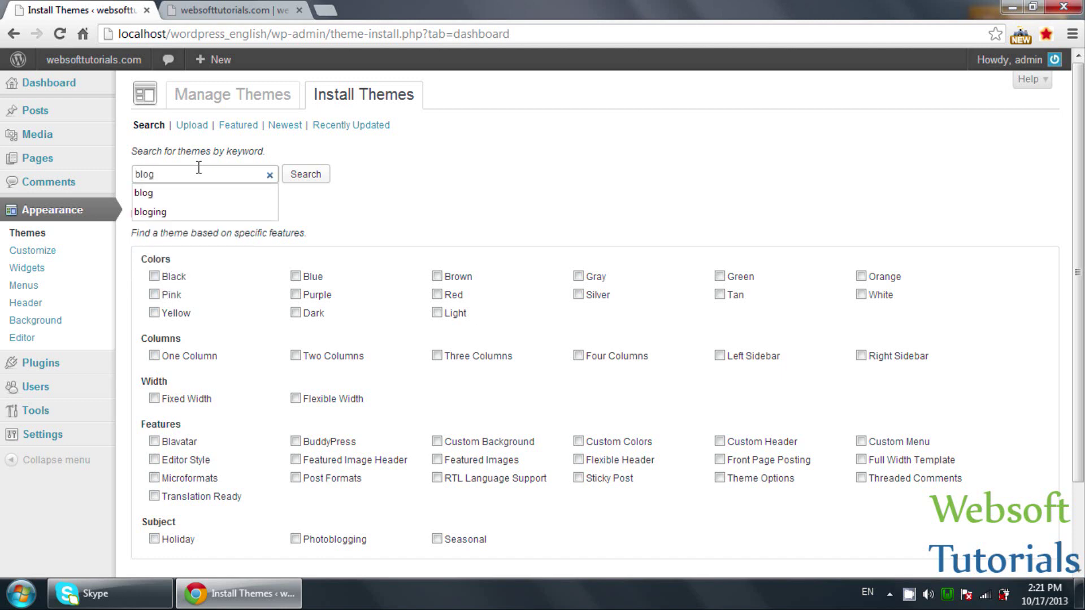
key(Return)
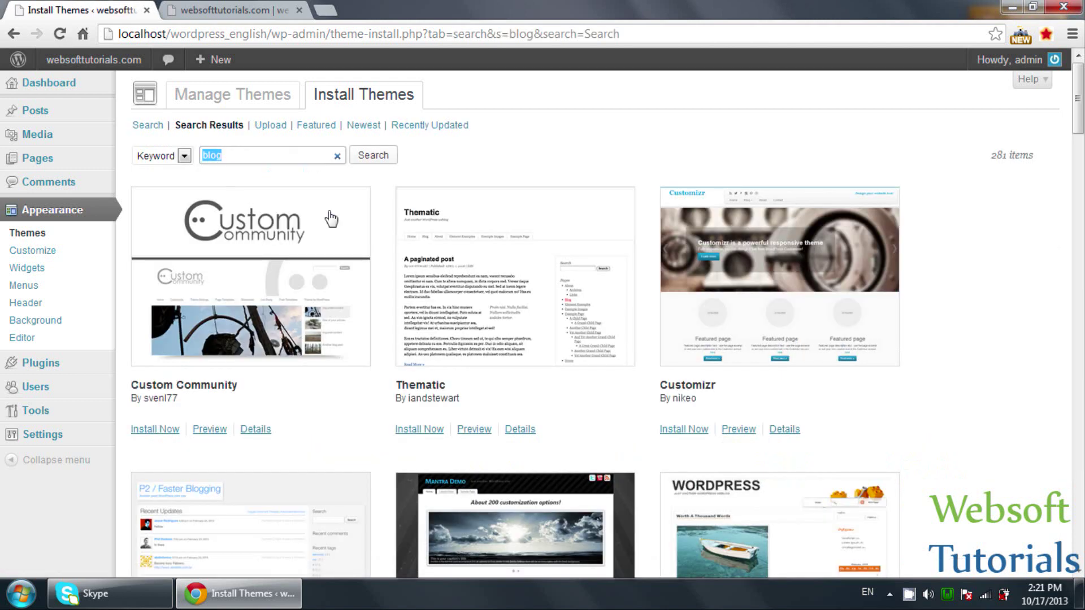
scroll(394, 252, down, 7)
scroll(393, 252, down, 12)
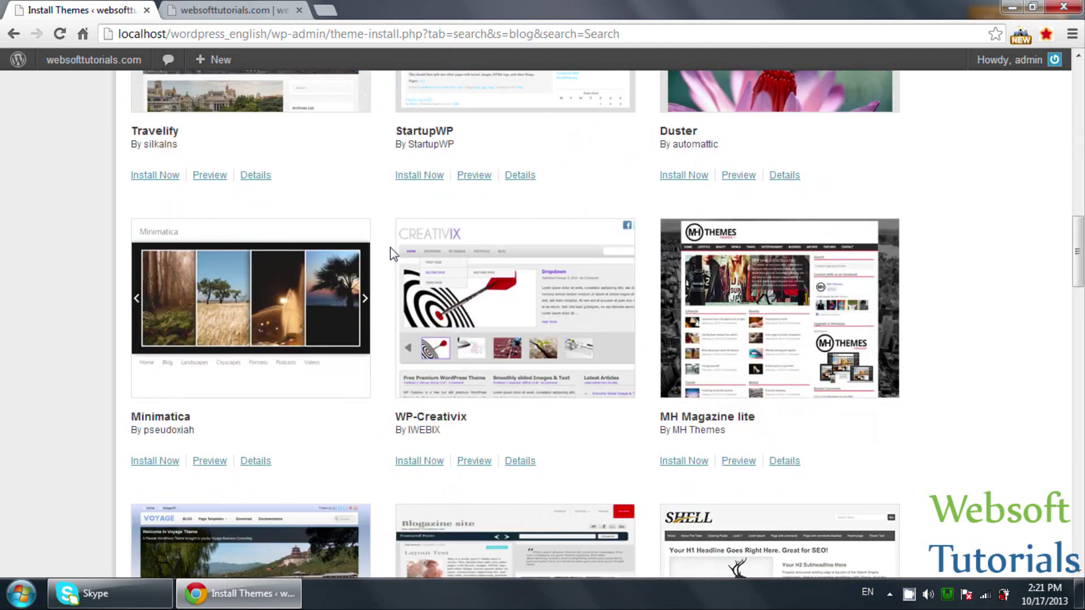
scroll(393, 254, down, 11)
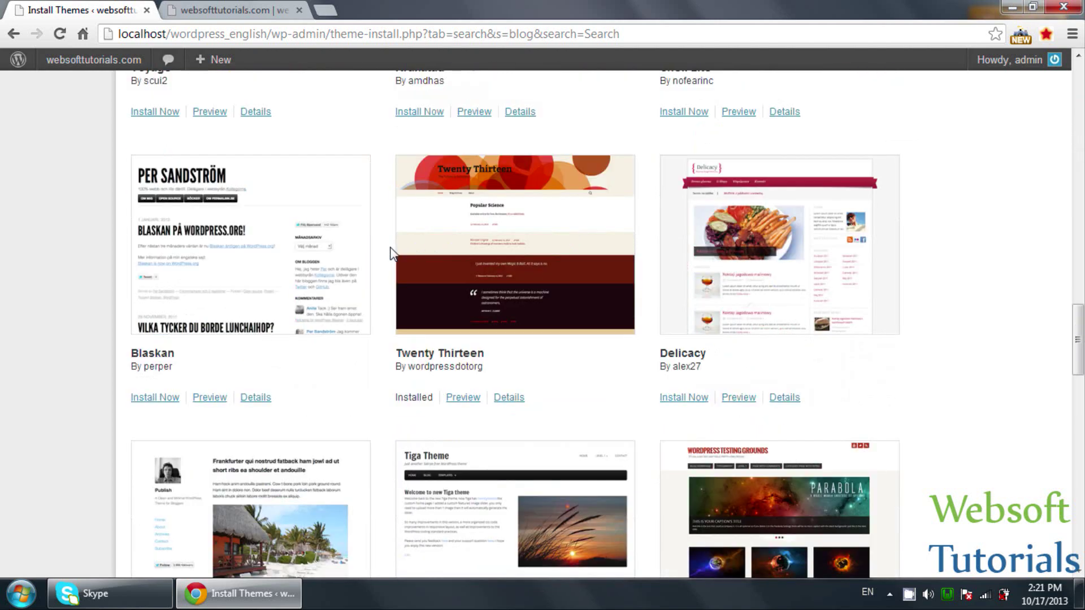
scroll(389, 253, down, 5)
scroll(390, 252, up, 5)
Step: Open Google in a new browser tab and search for "delicacy wordpress theme"
click(319, 12)
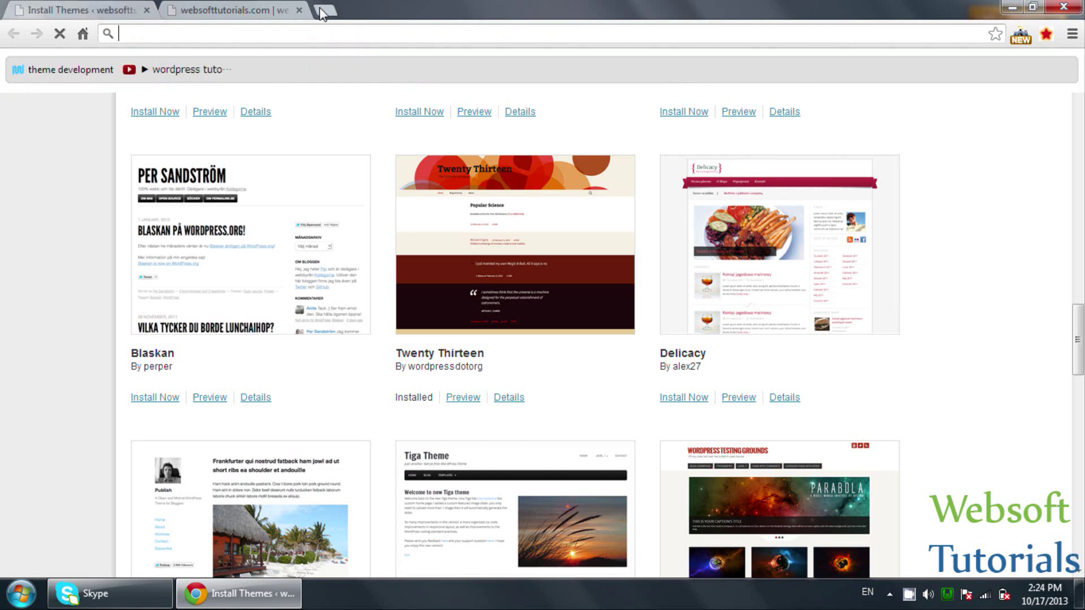
text(google.com)
key(Return)
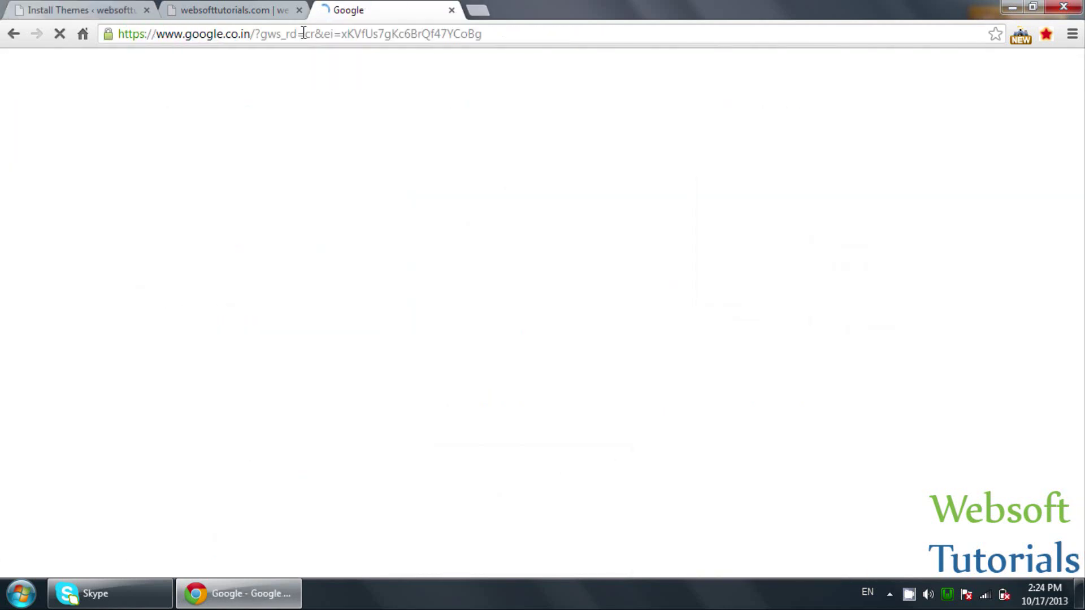
click(332, 307)
text(de)
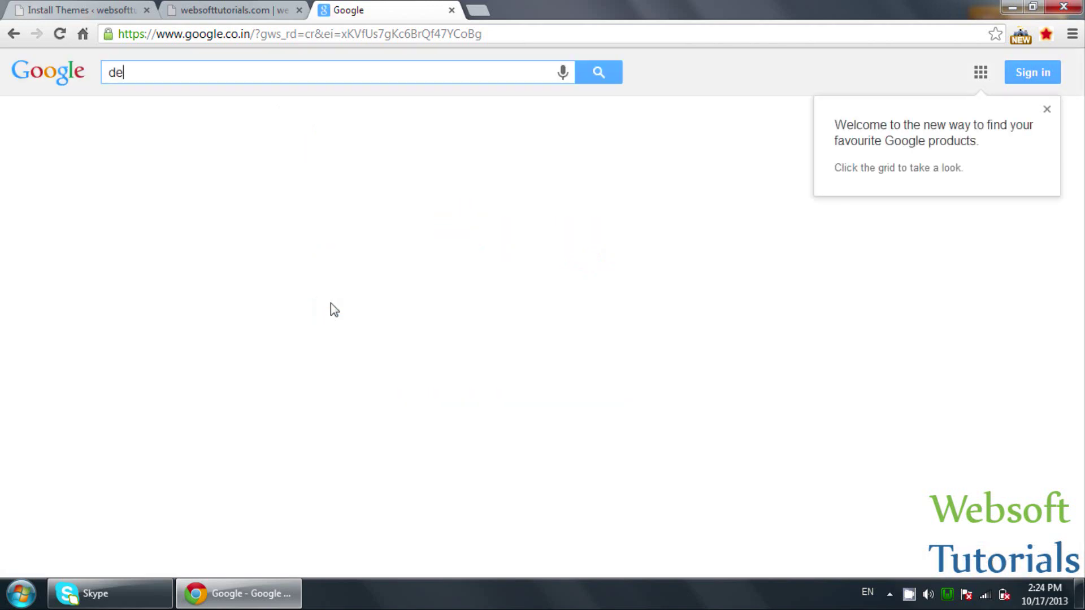
text(licacy)
text(wordpres)
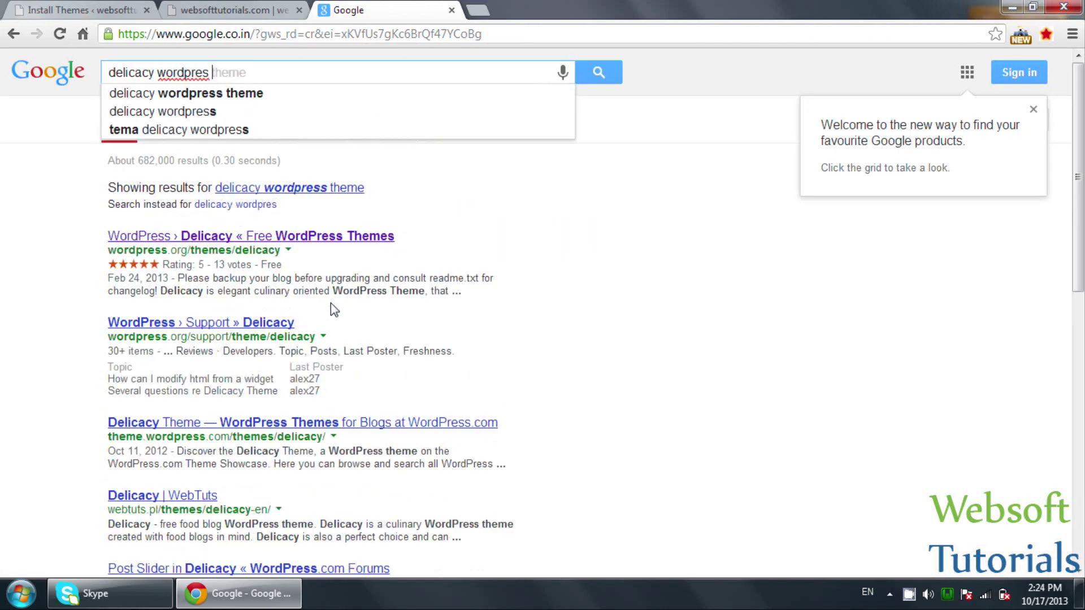
key(BackSpace)
text(s thrme)
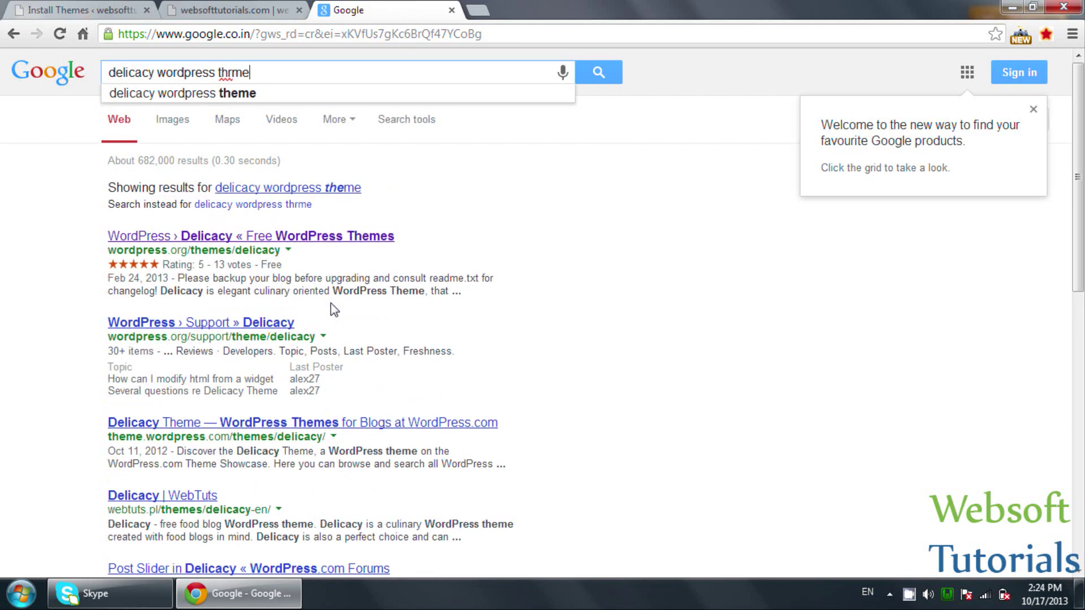
key(Down)
key(Return)
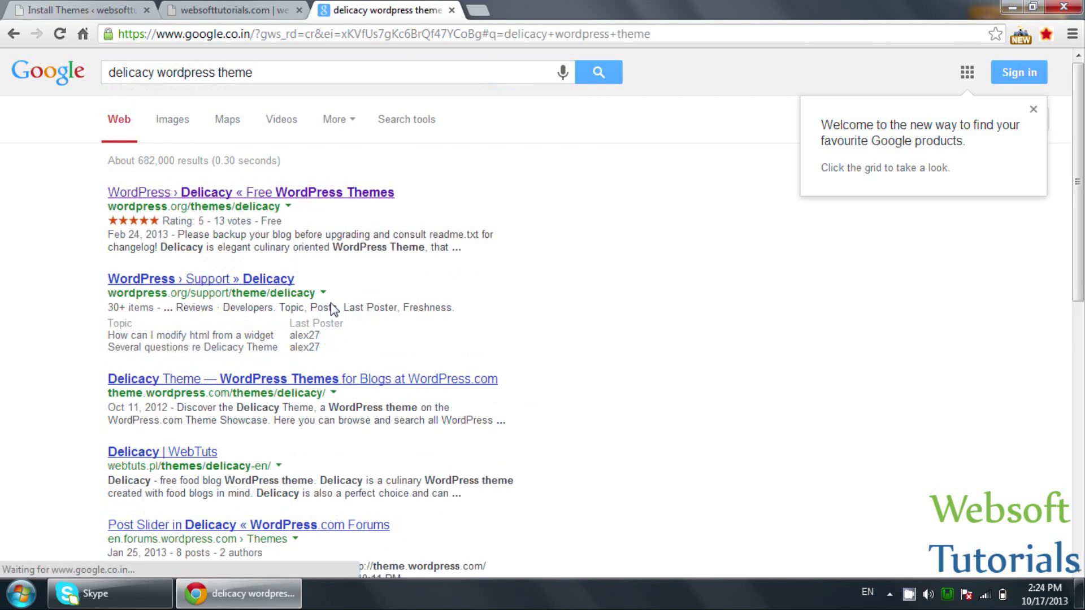
Step: Open the Delicacy theme's page on WordPress.org and download version 1.2.8
click(296, 193)
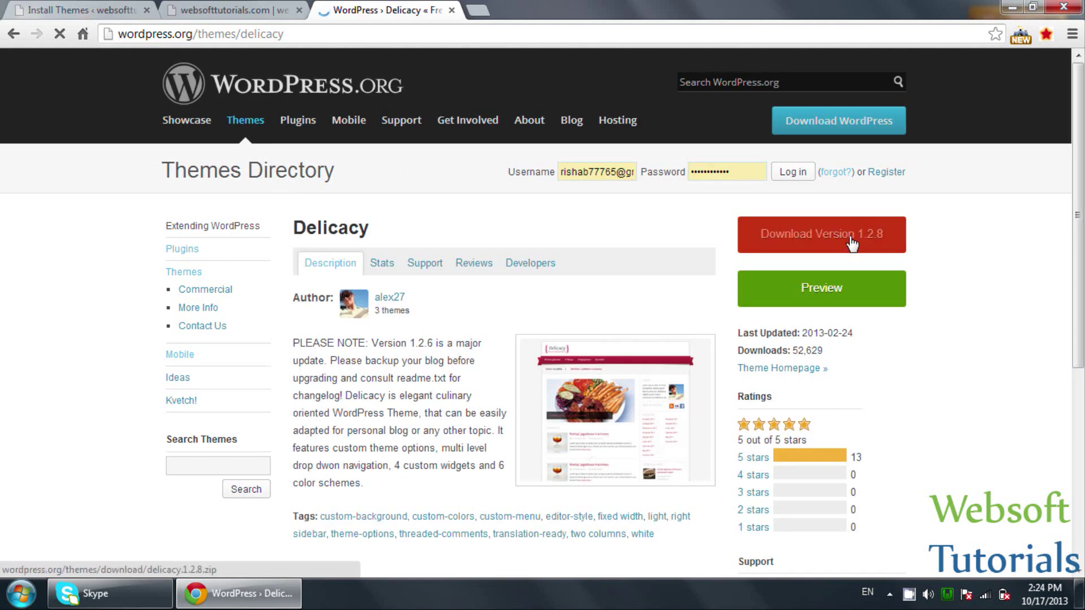
click(852, 242)
click(851, 243)
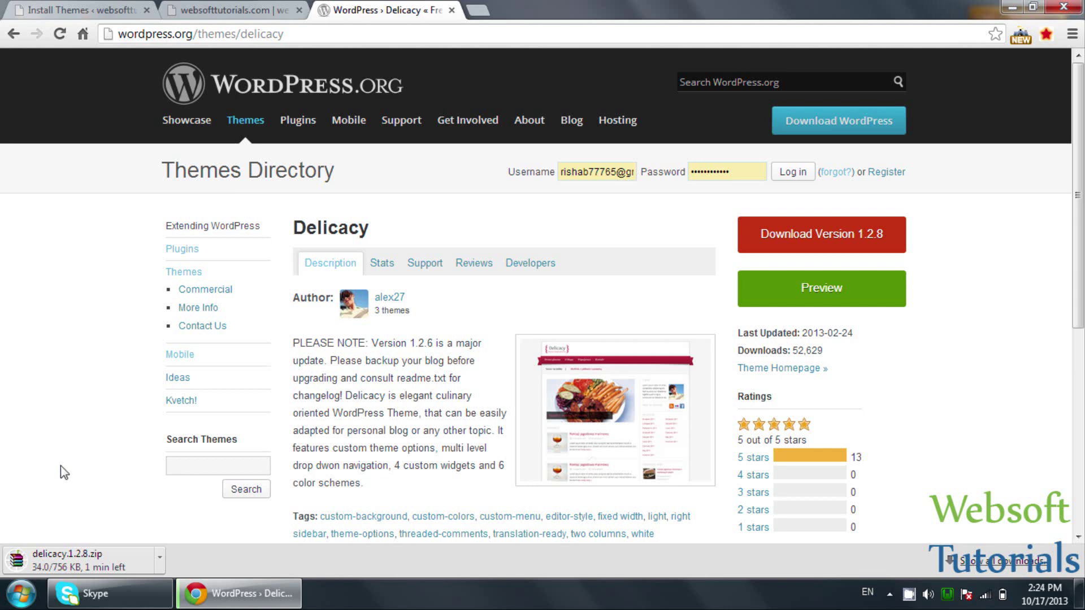
Step: Return to the theme search results, inspect the contents of the downloaded delicacy.1.2.8.zip archive, and close it
click(97, 9)
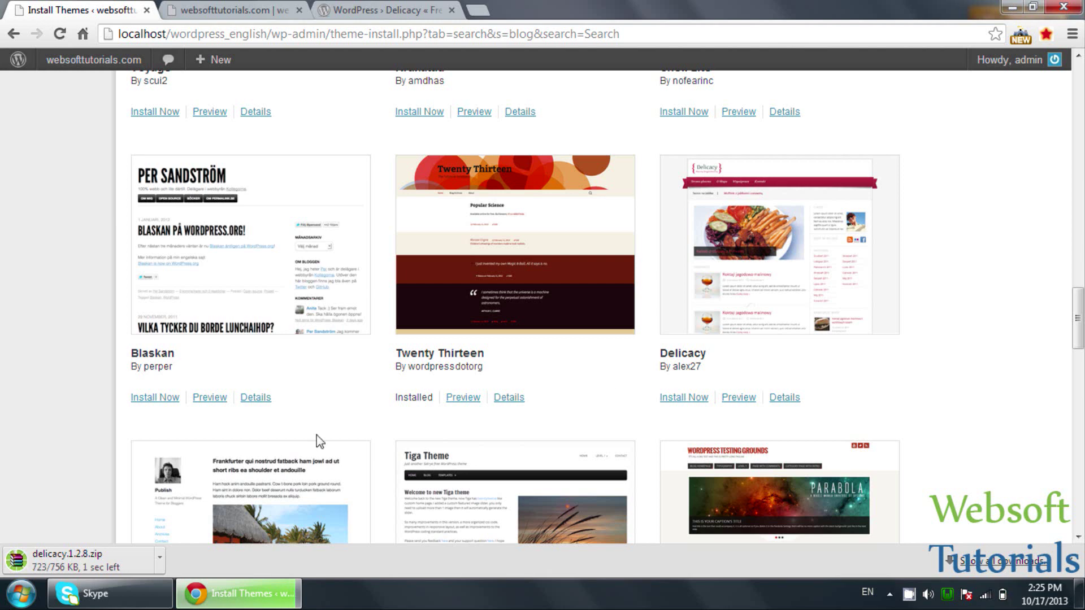
click(169, 563)
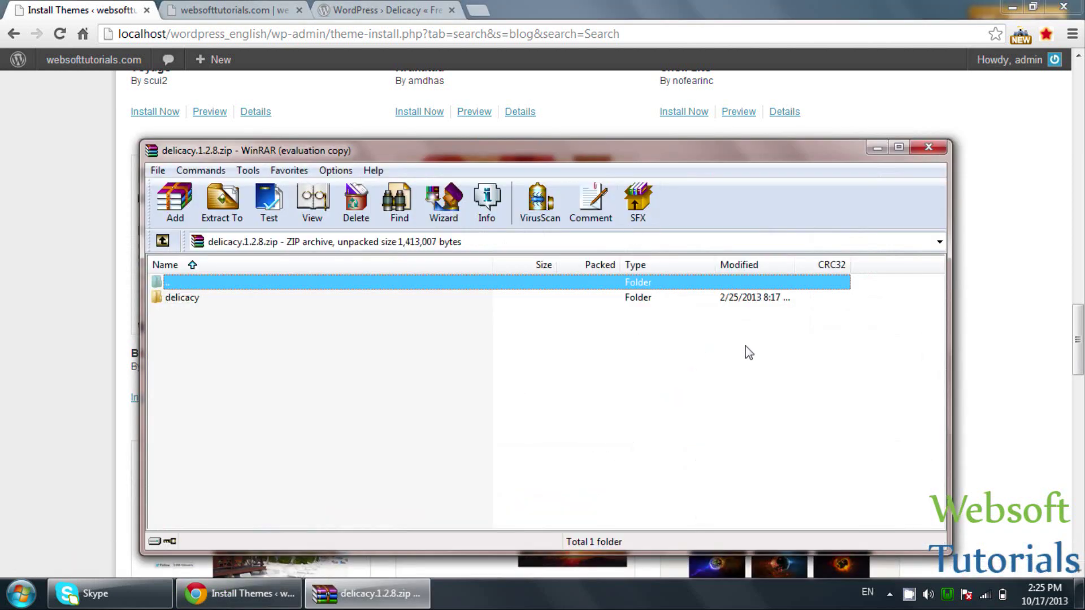
click(633, 356)
click(928, 147)
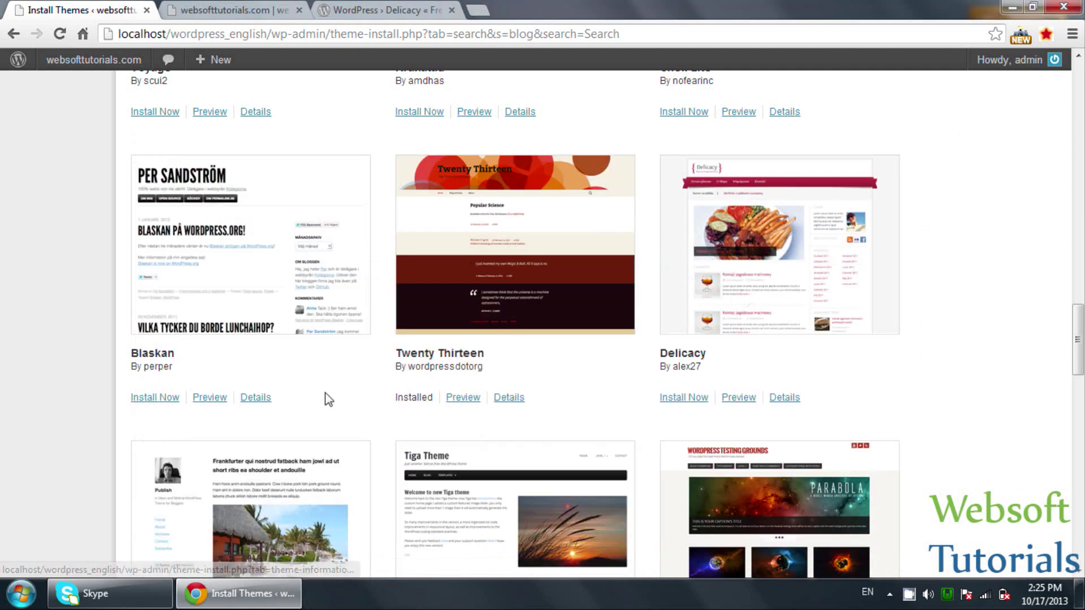
Step: Open the browser's download list and show the downloaded delicacy.1.2.8.zip in its folder
key(ctrl+j)
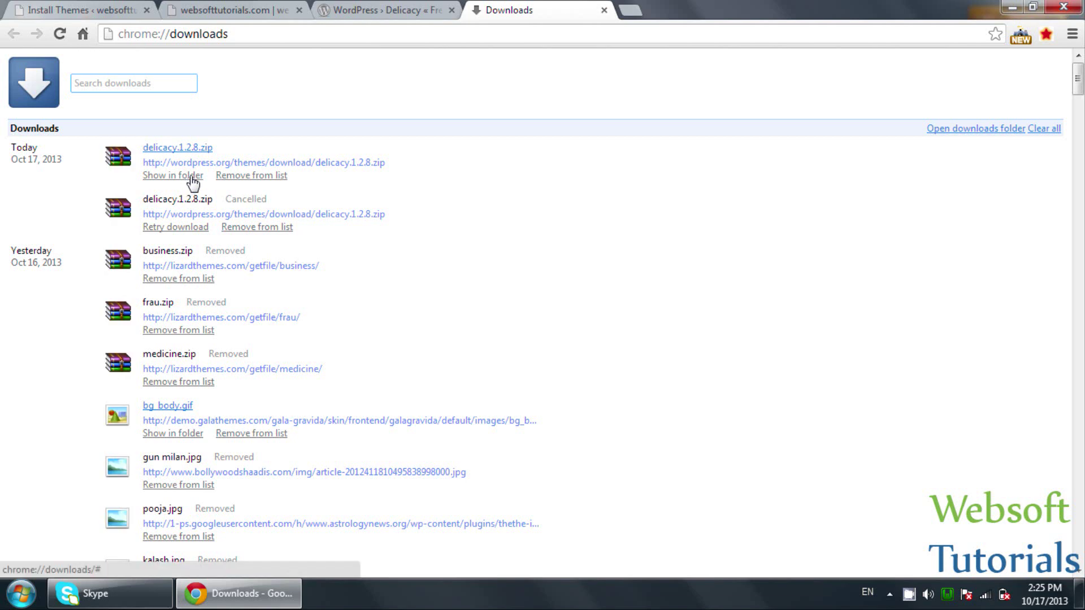
click(192, 181)
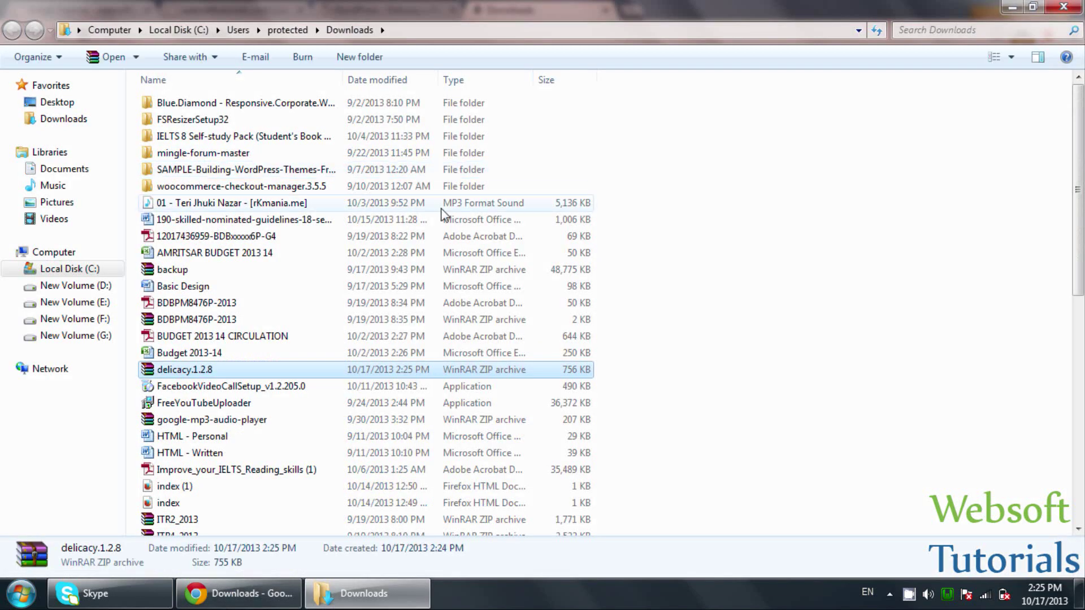
Step: Paste the copied delicacy.1.2.8.zip onto the desktop and open the theme upload page in the WordPress admin
key(super+d)
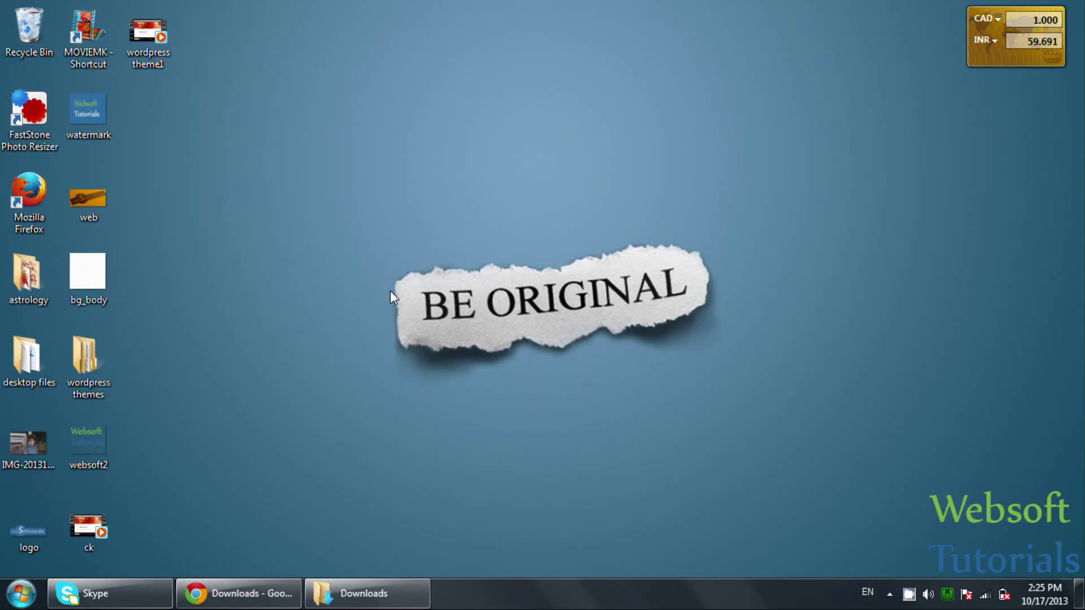
key(ctrl+v)
click(238, 593)
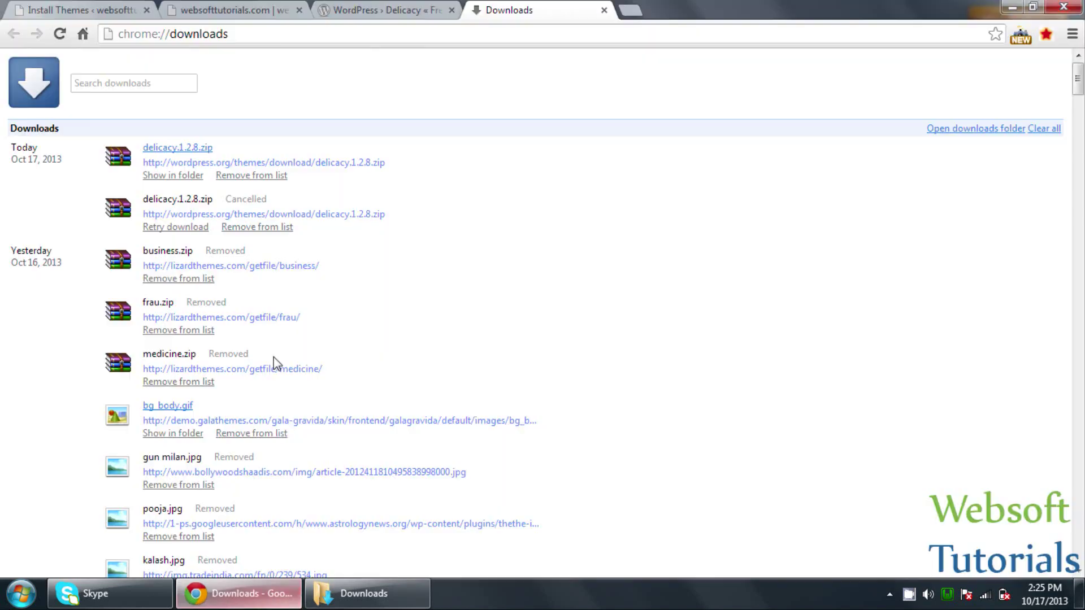
click(111, 9)
scroll(48, 216, up, 10)
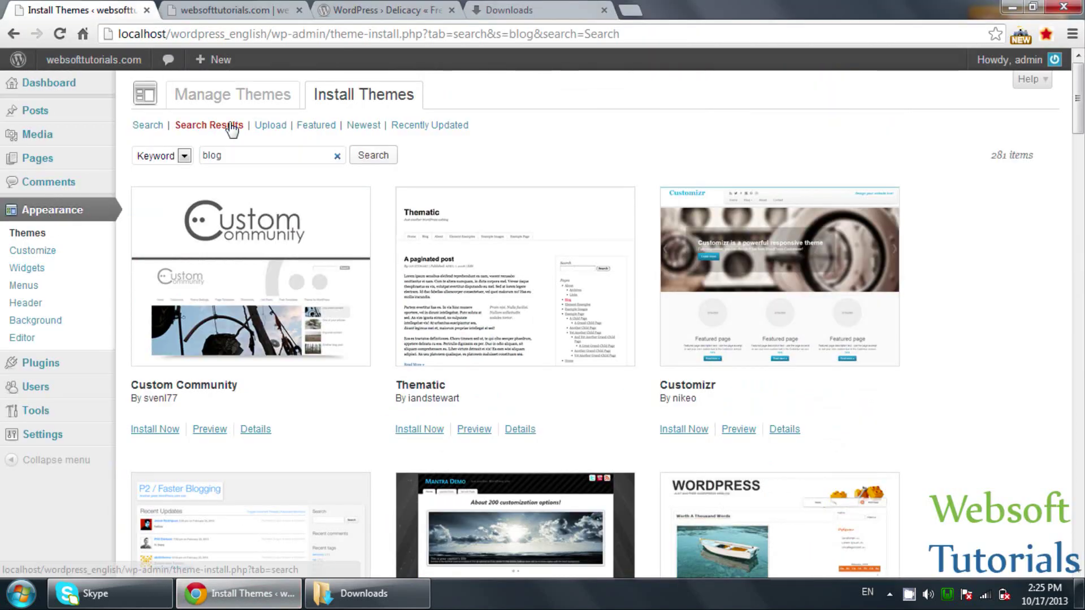
click(260, 128)
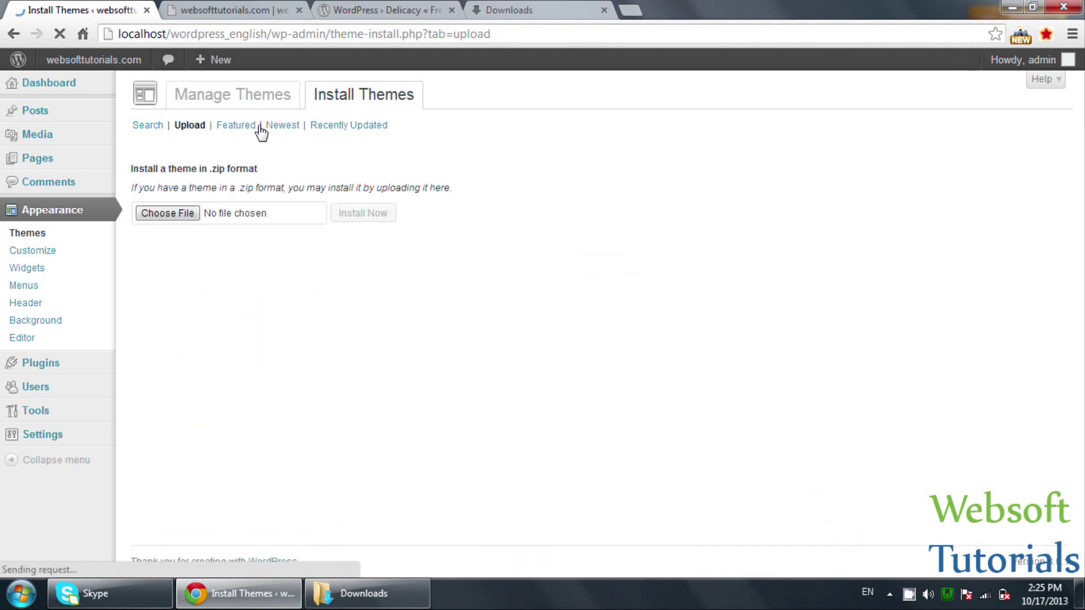
Step: Extract delicacy.1.2.8.zip on the desktop into its own folder and look inside the extracted delicacy folder
key(super+d)
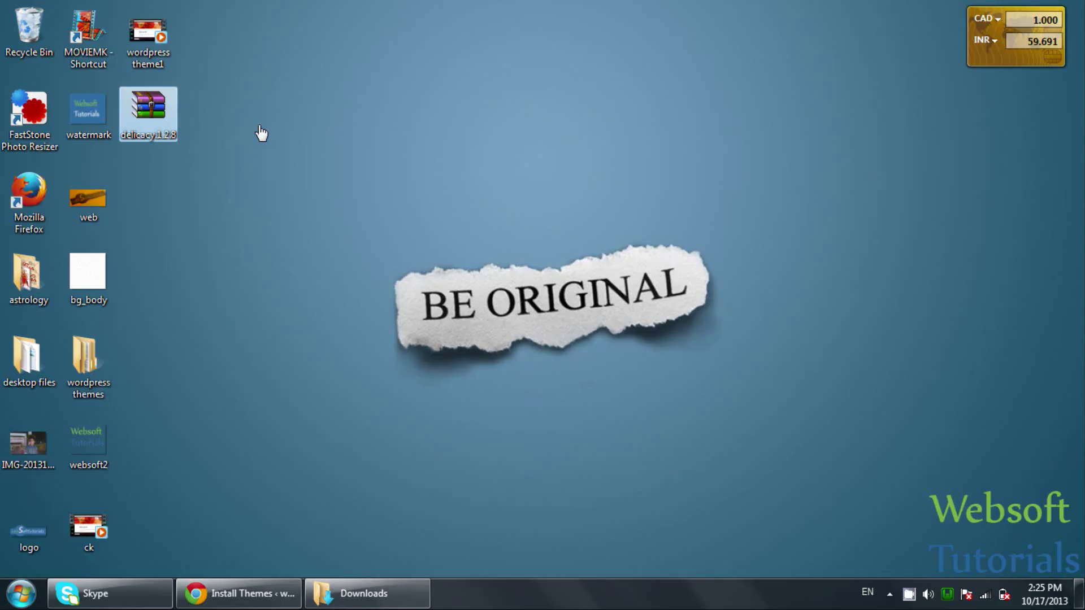
right_click(145, 123)
click(177, 181)
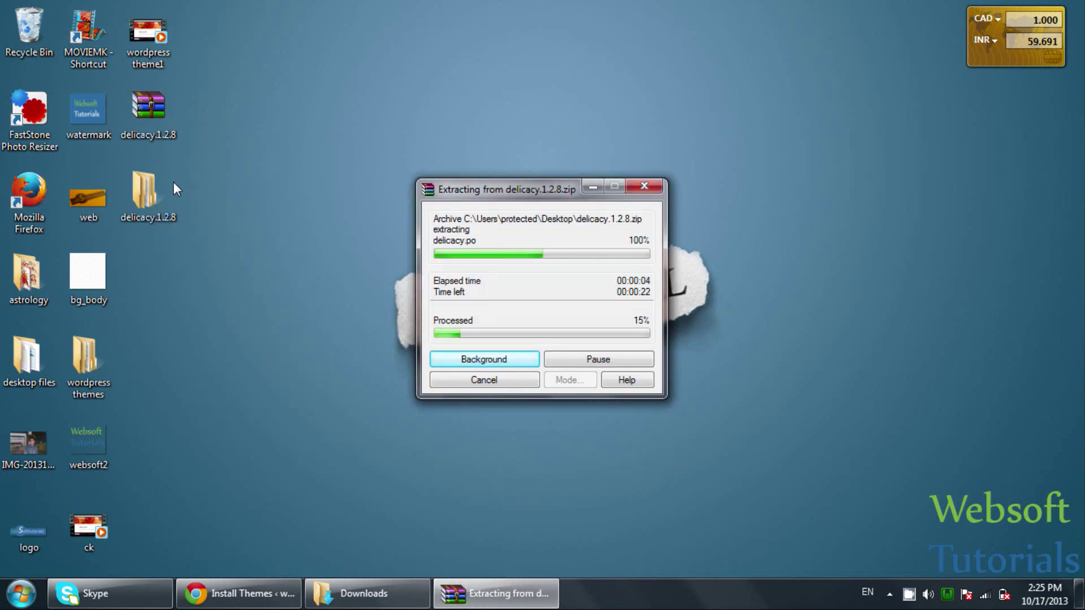
double_click(154, 188)
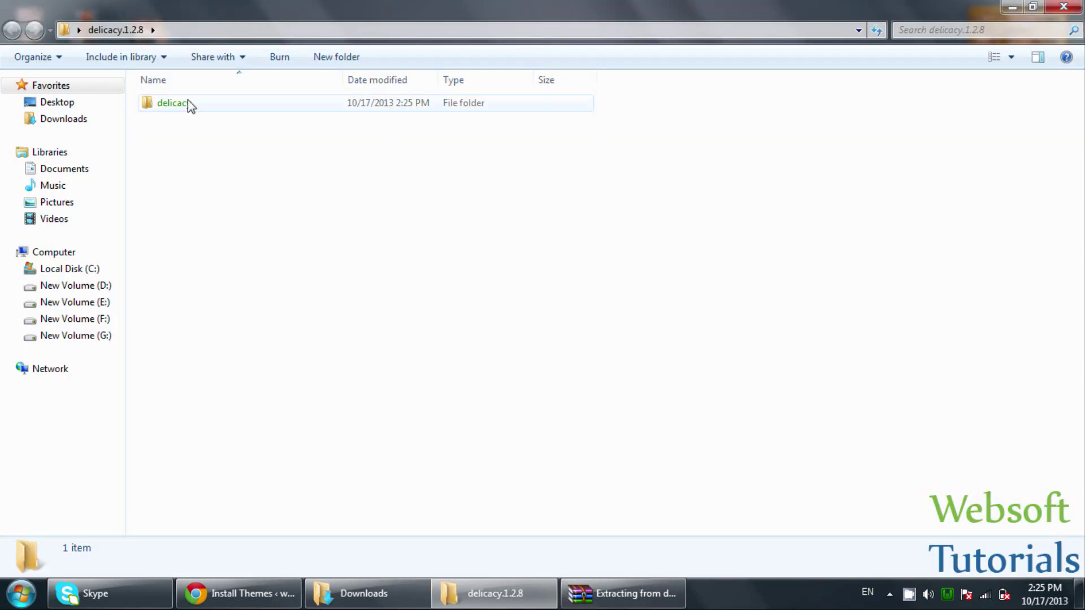
double_click(172, 103)
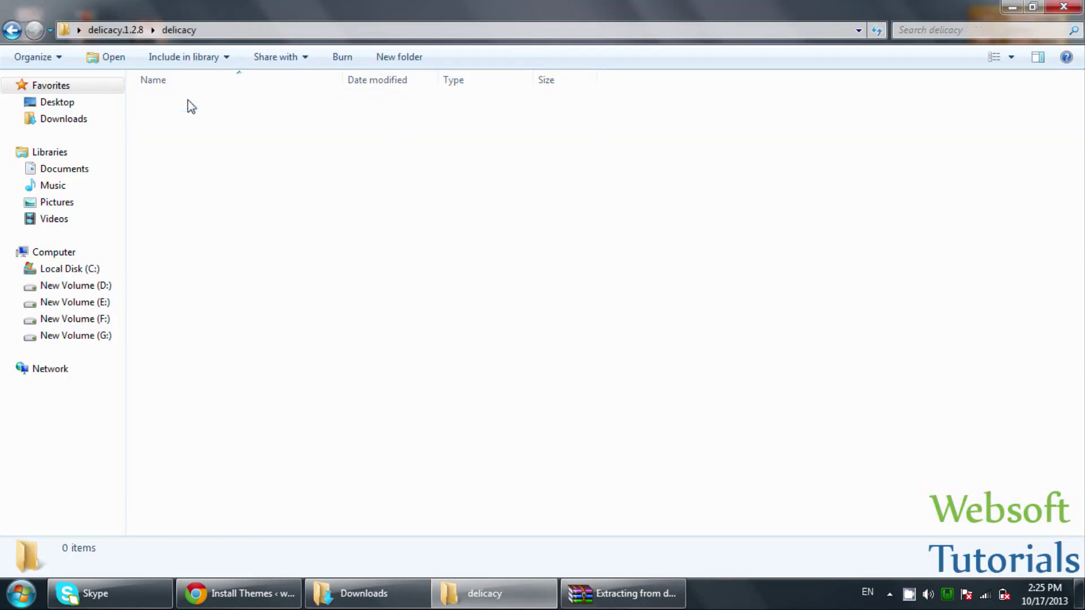
key(BackSpace)
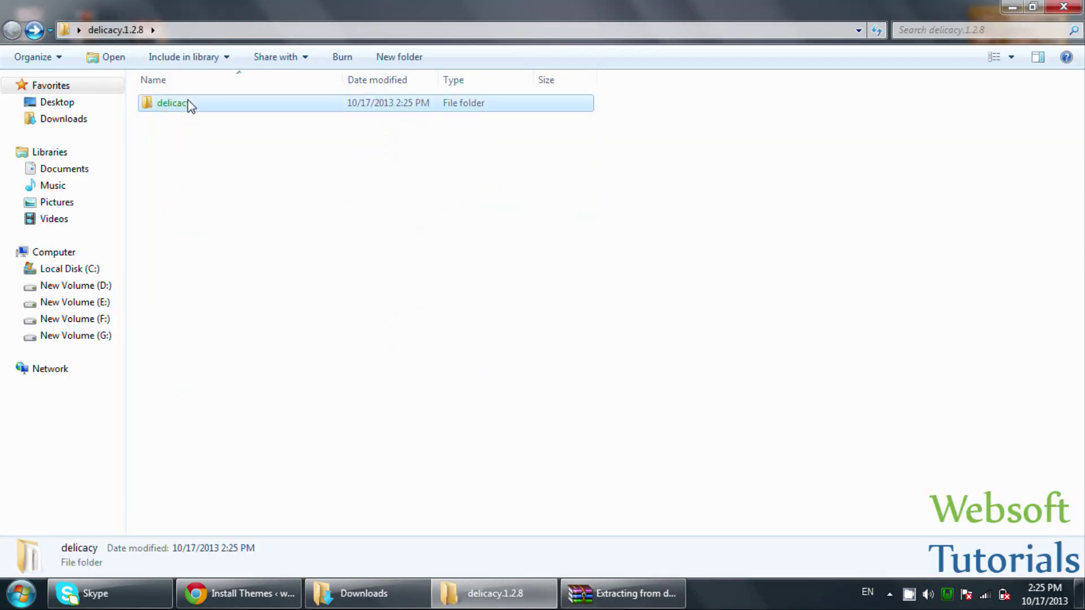
Step: Browse to the local server's wamp\www folder on drive E:
key(super)
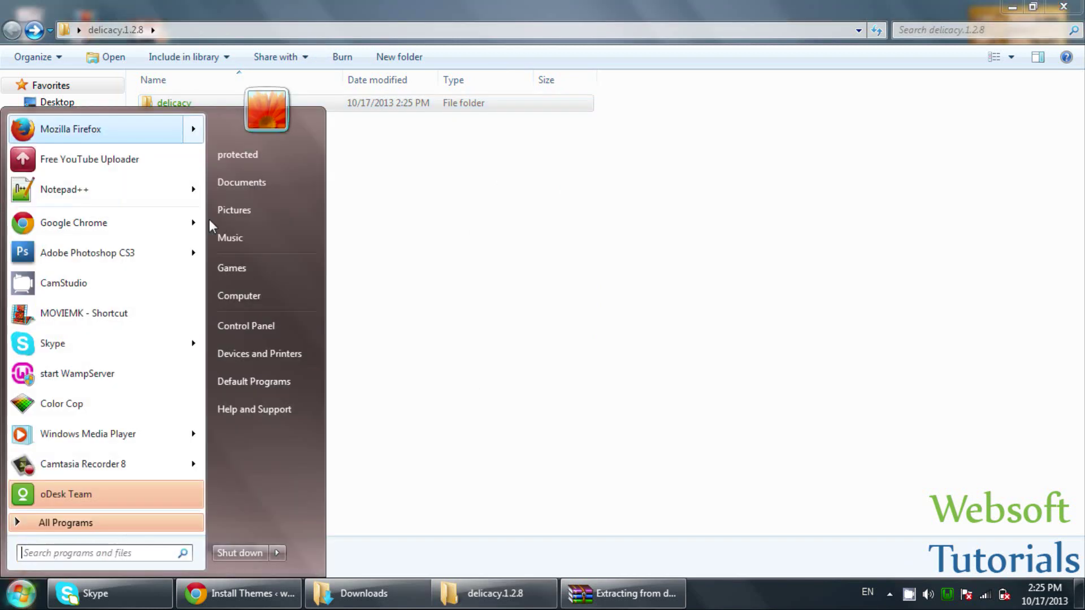
click(239, 303)
key(n)
key(n)
key(Return)
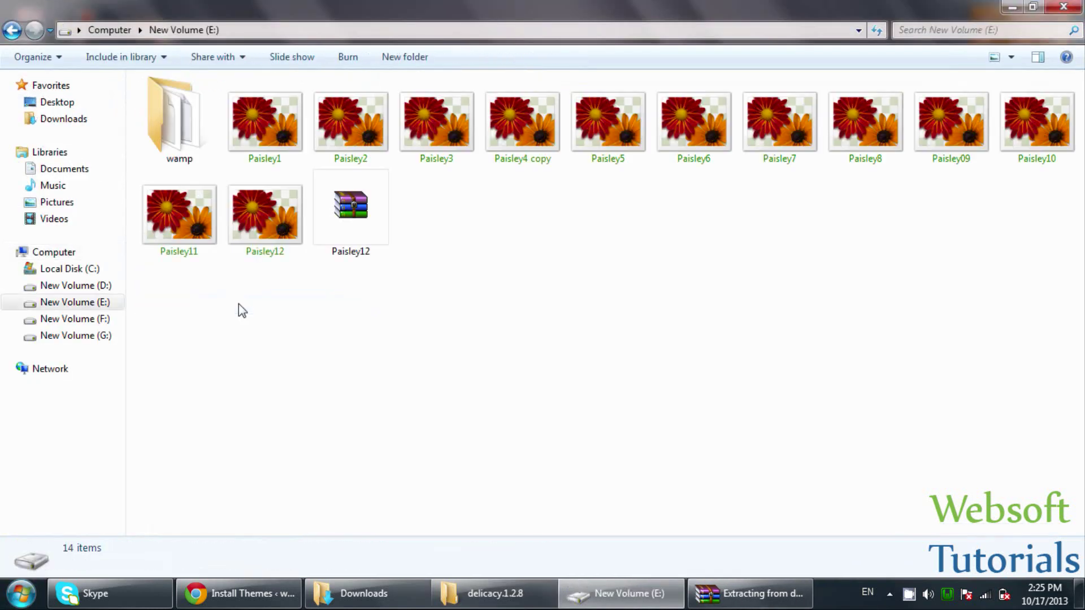
key(w)
key(Return)
key(w)
key(Return)
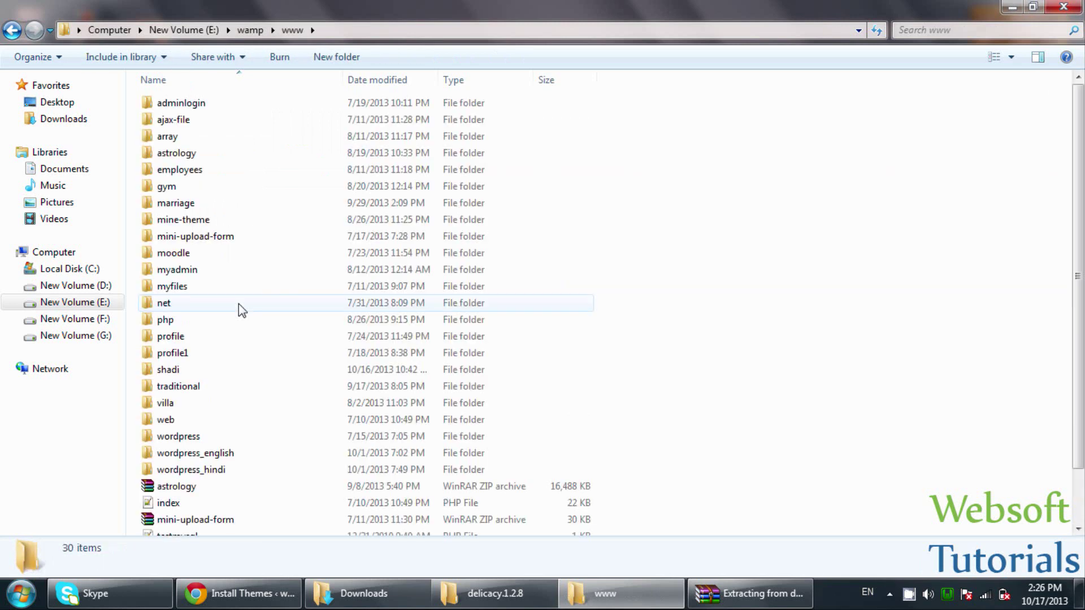
Step: Open the wp-content\themes folder of the wordpress_english site
key(w)
key(Down)
key(Down)
key(Return)
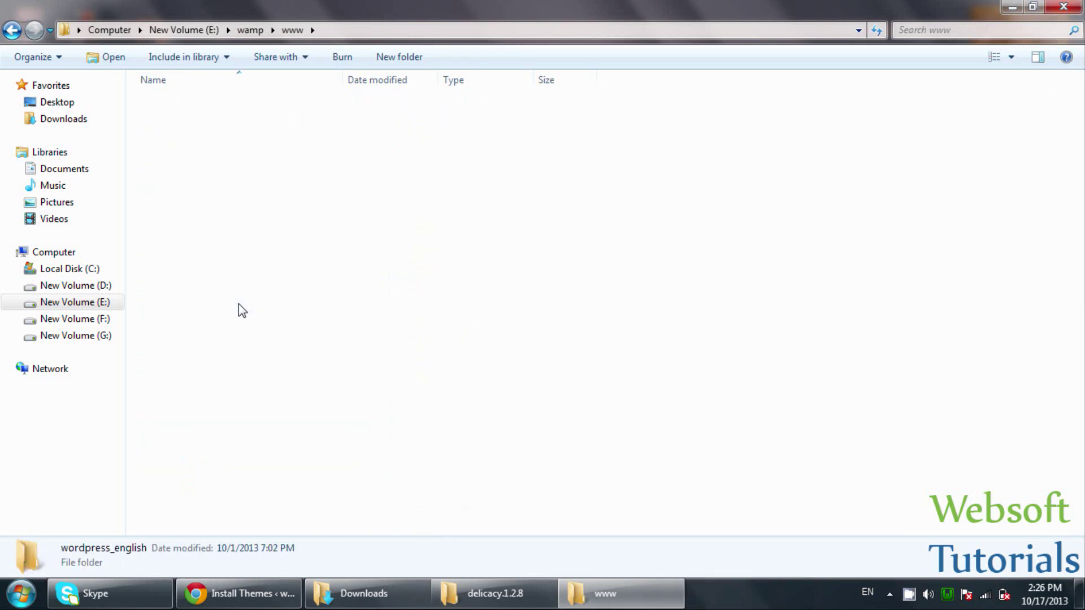
double_click(204, 121)
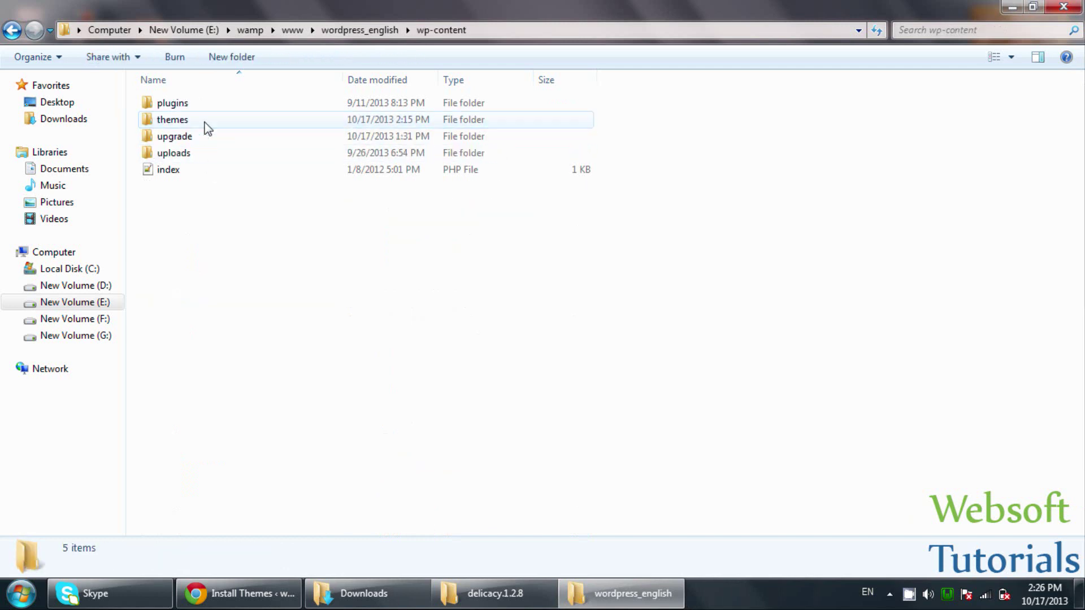
double_click(208, 127)
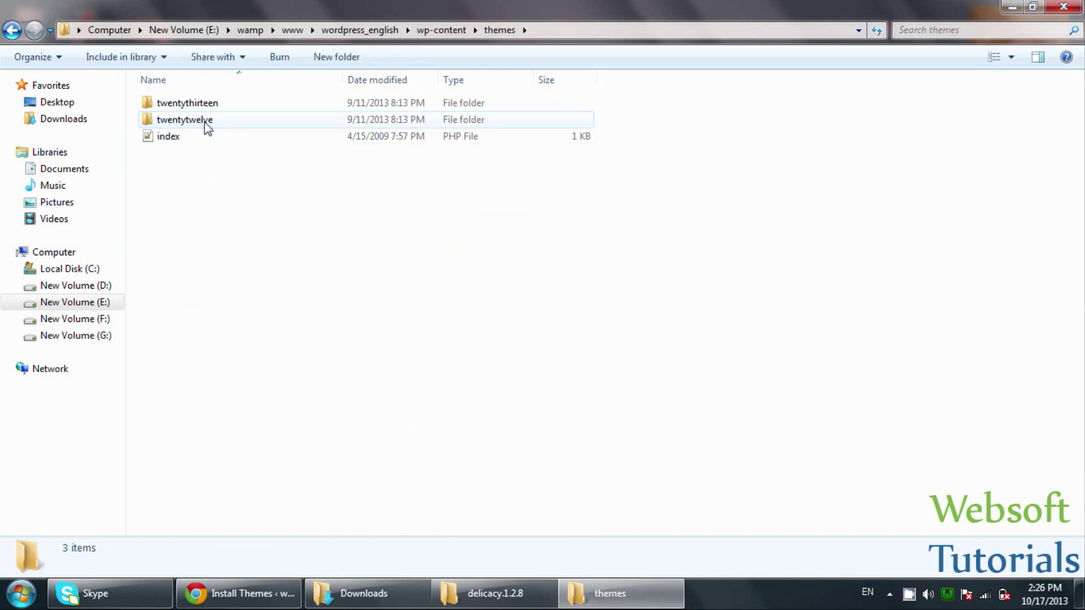
Step: Bring up the extracted delicacy.1.2.8 folder and return to the site's themes folder
key(super+d)
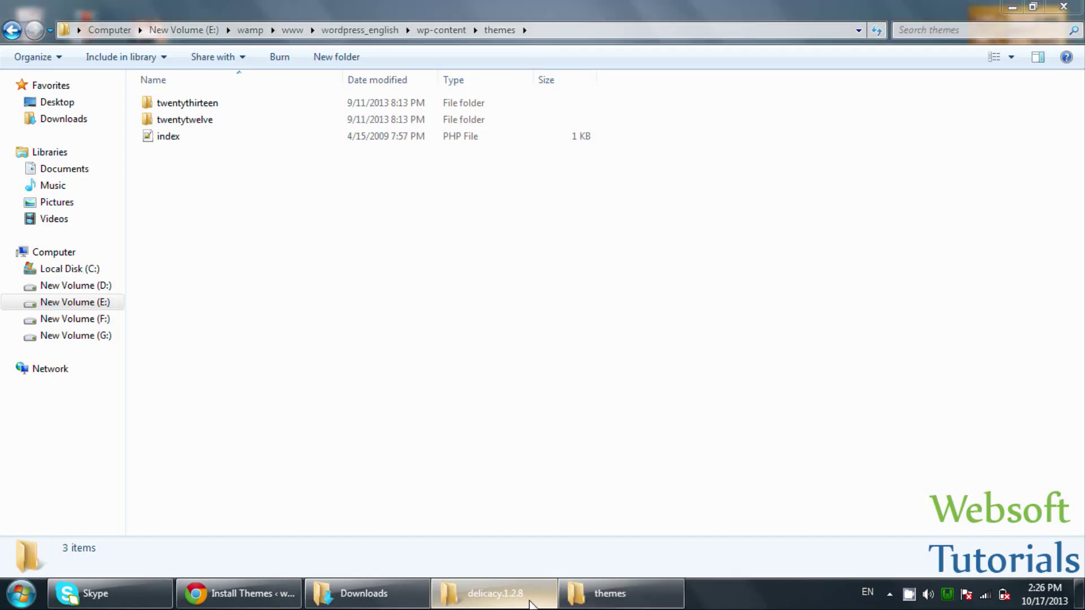
click(494, 593)
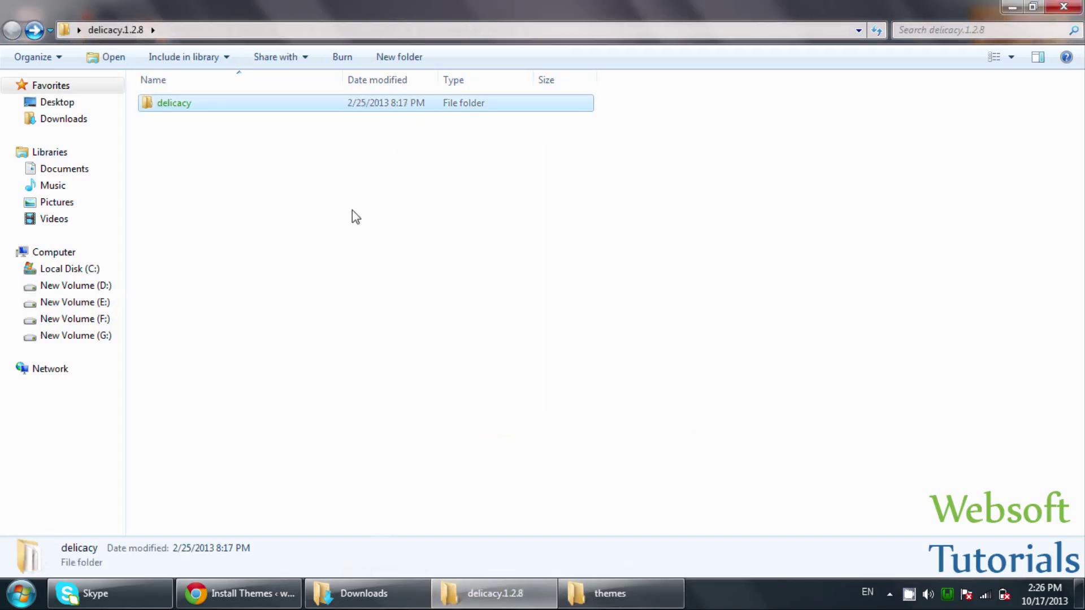
click(605, 594)
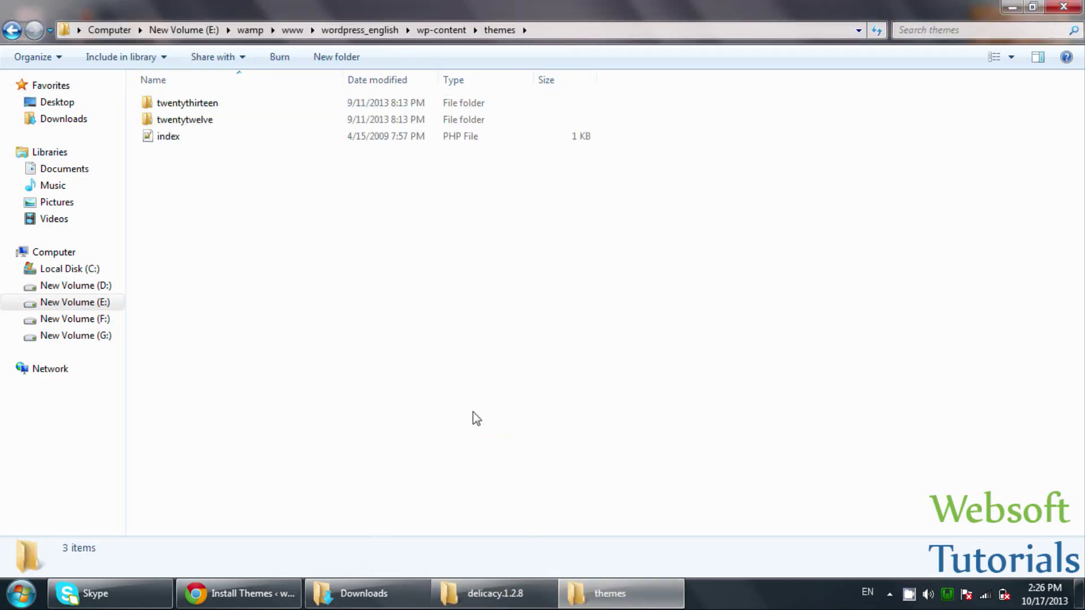
Step: Upload delicacy.1.2.8.zip from the desktop in the WordPress admin and install it as a theme
click(260, 593)
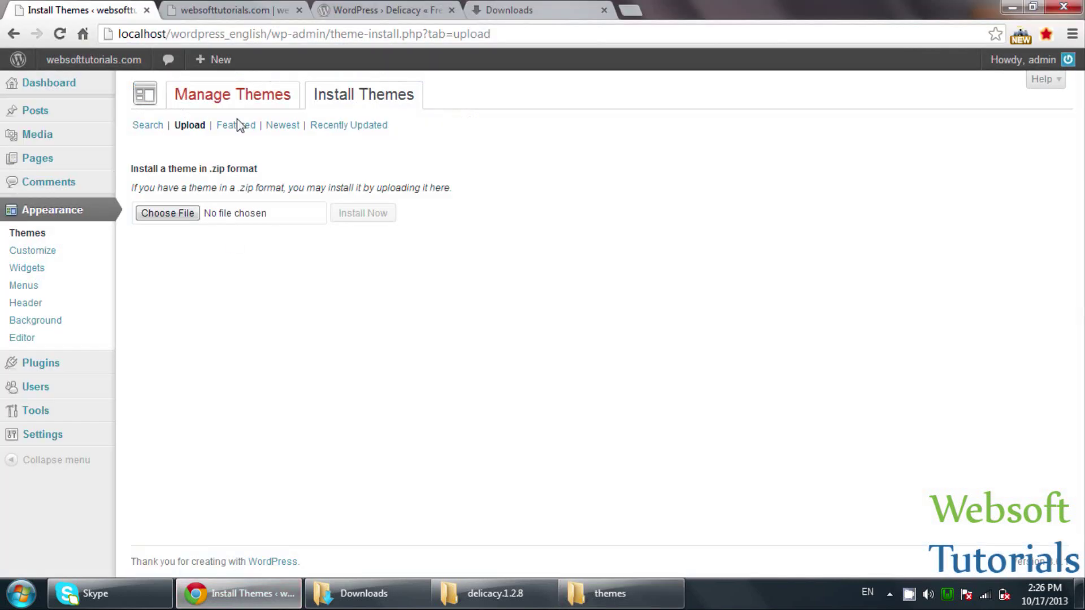
click(180, 215)
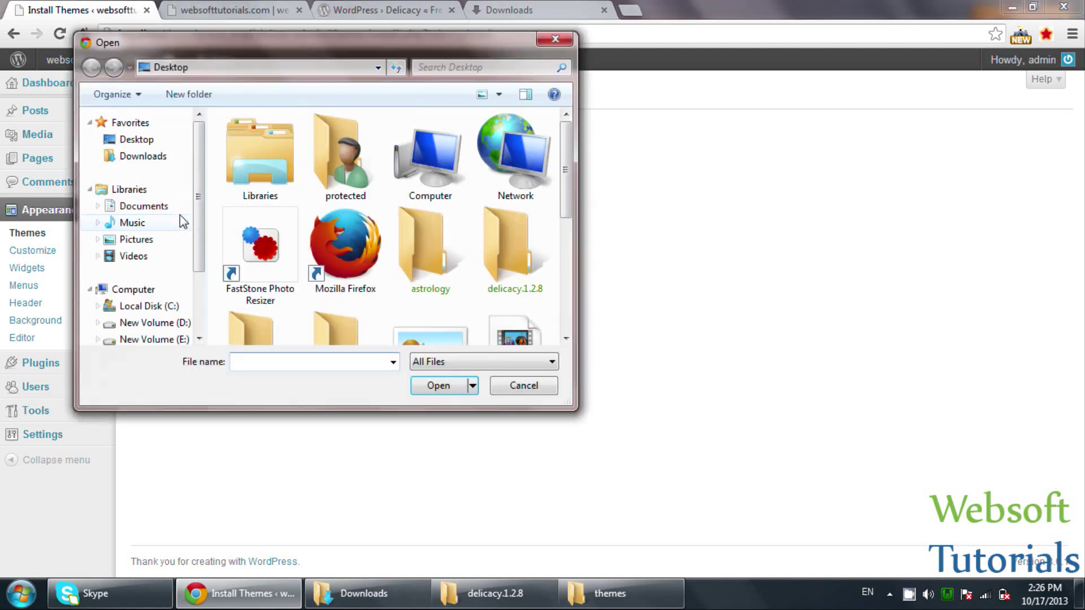
drag(565, 169, 557, 341)
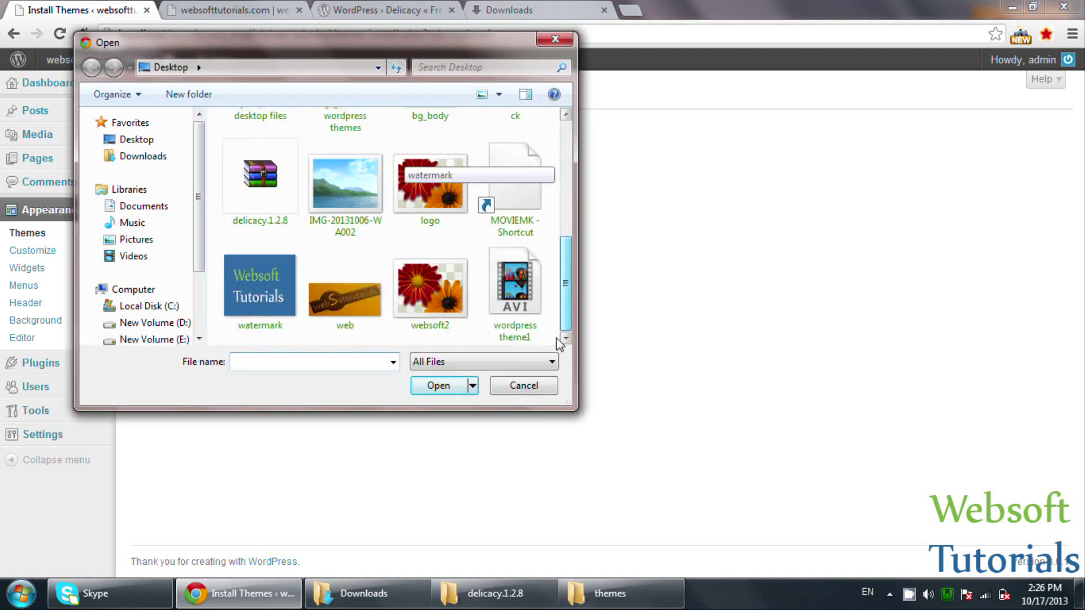
click(252, 195)
double_click(252, 195)
click(372, 219)
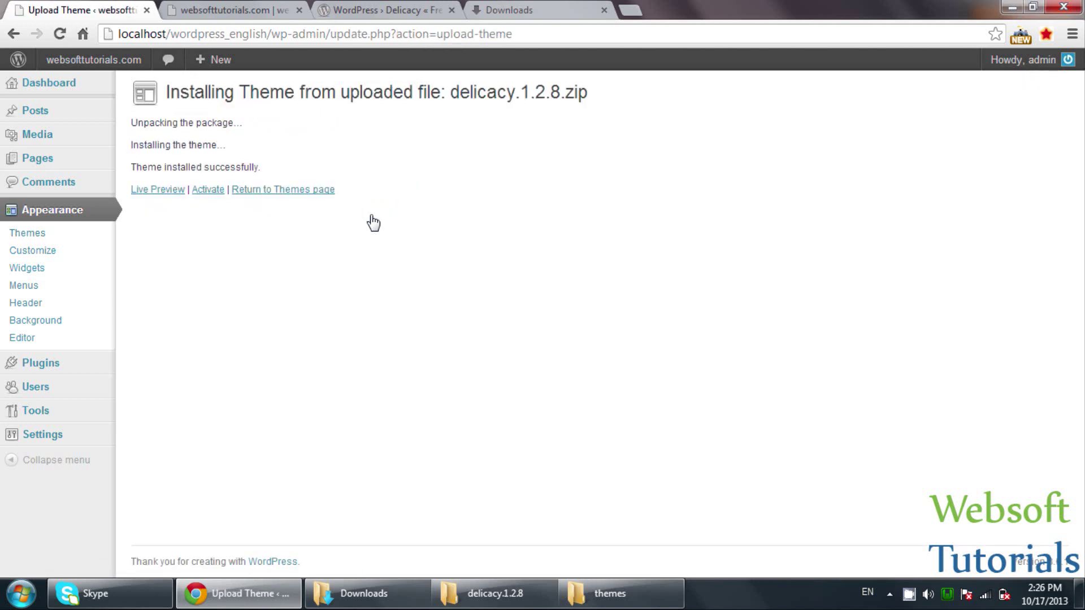
Step: Activate the Delicacy theme, close the WordPress.org and Downloads tabs, and review the installed themes
click(204, 197)
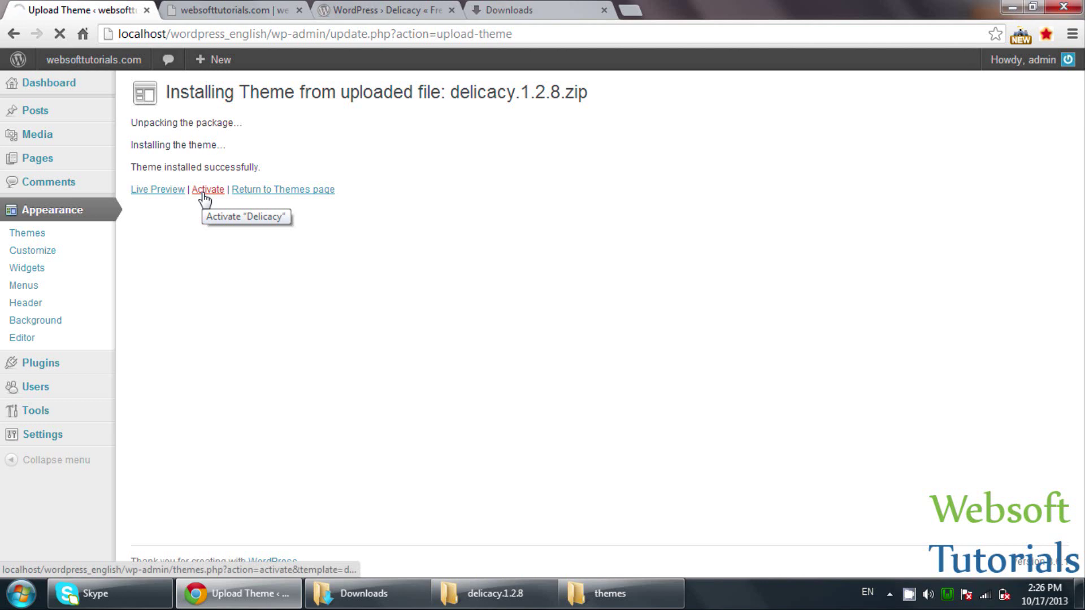
click(452, 11)
click(452, 11)
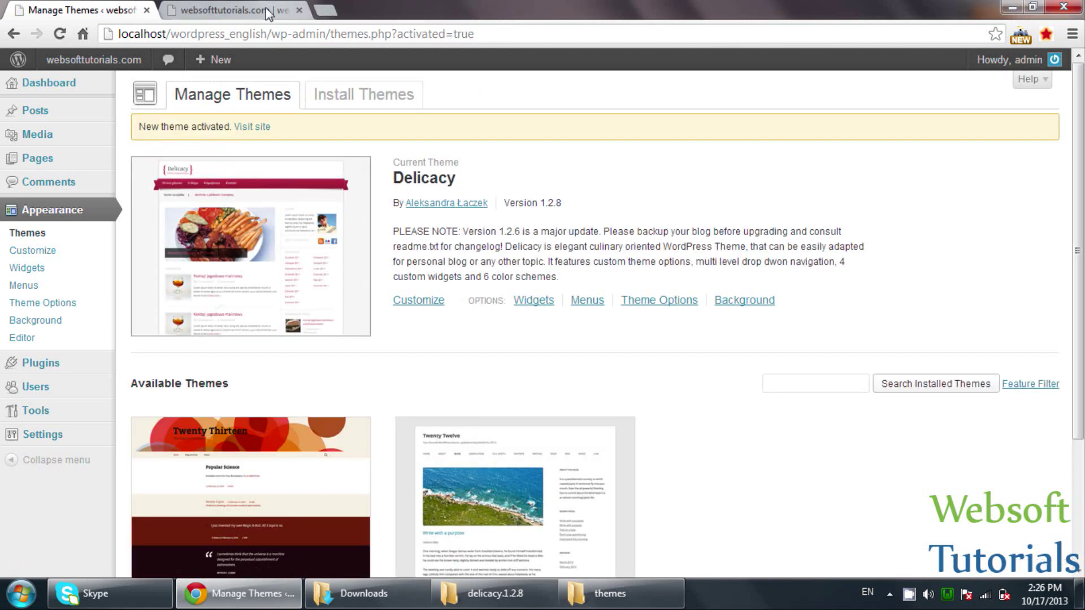
scroll(366, 269, down, 3)
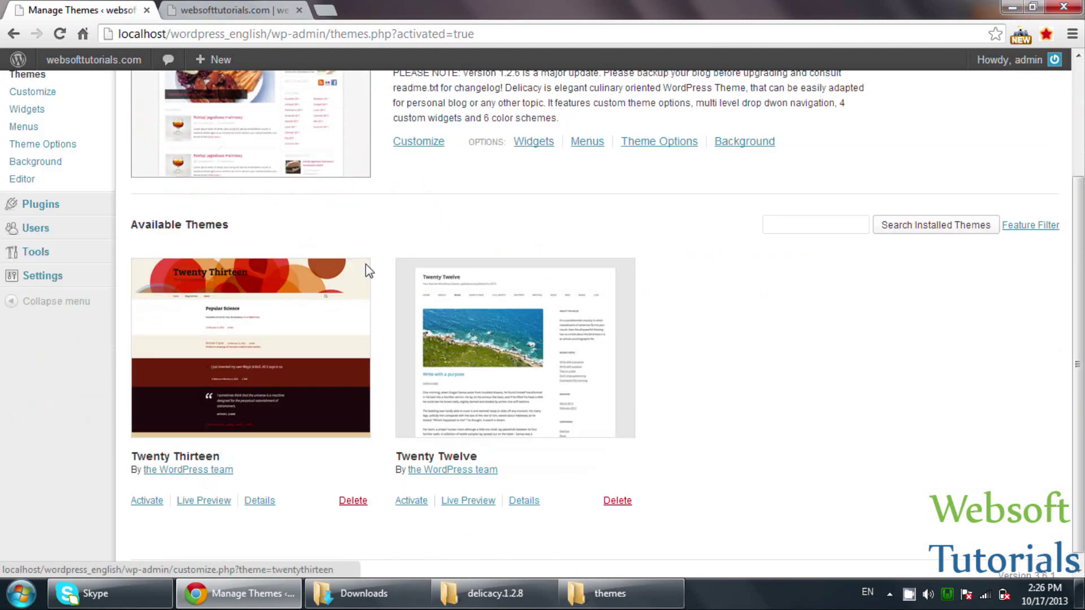
scroll(380, 221, up, 3)
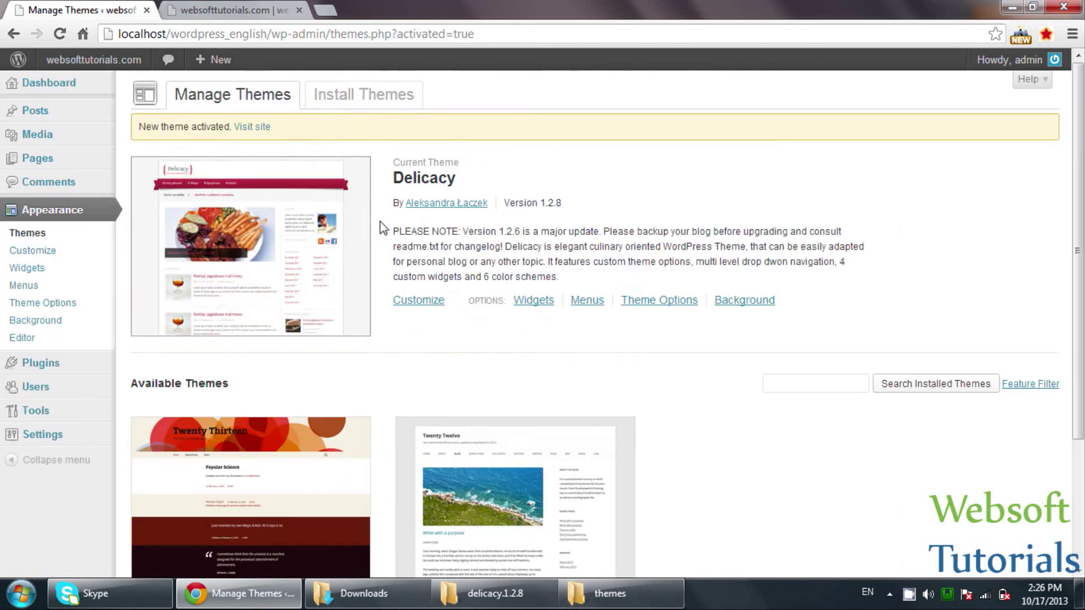
Step: Reload the site's front page at localhost/wordpress_english/ and look over the page with the Delicacy theme
click(250, 8)
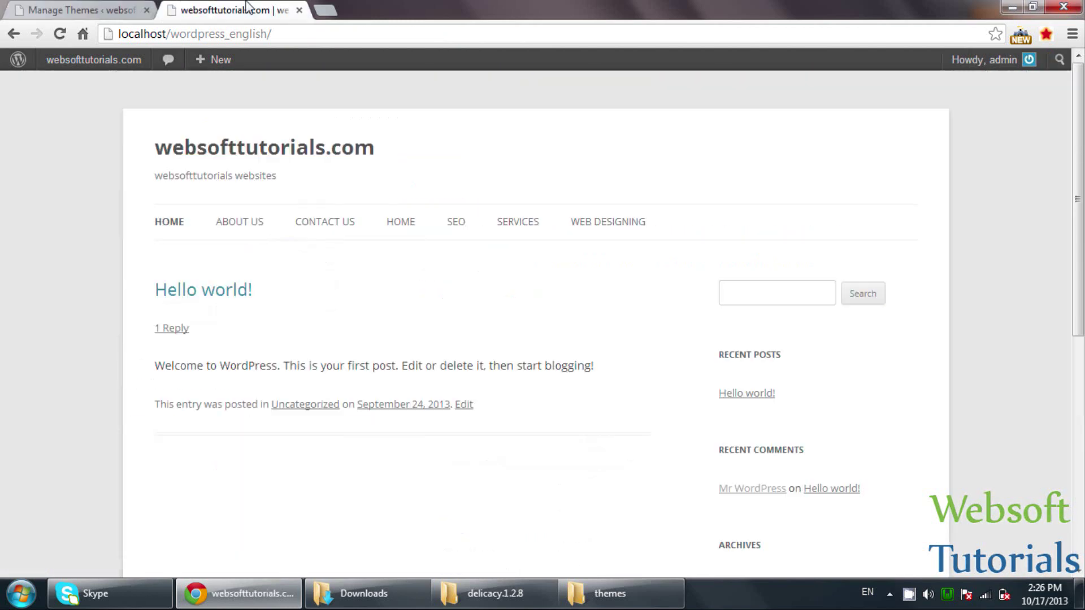
click(261, 37)
key(Return)
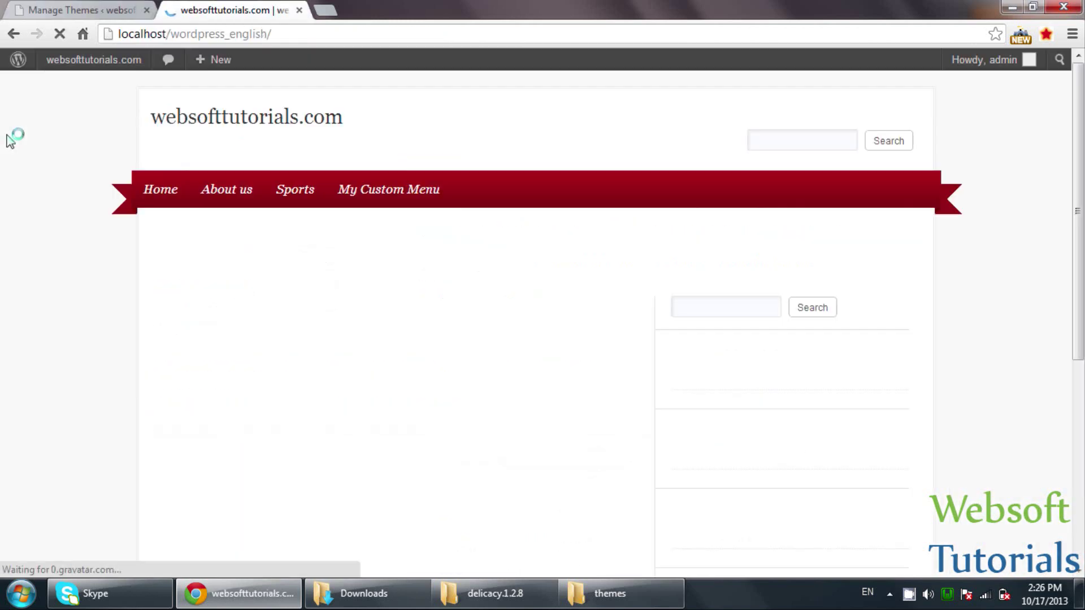
scroll(10, 140, down, 1)
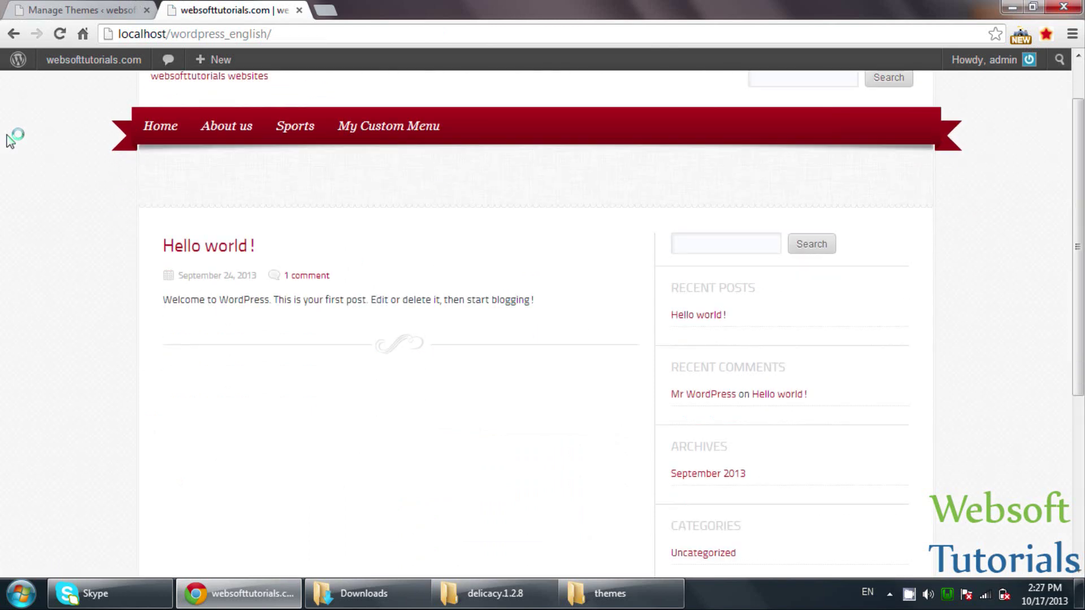
scroll(10, 140, up, 1)
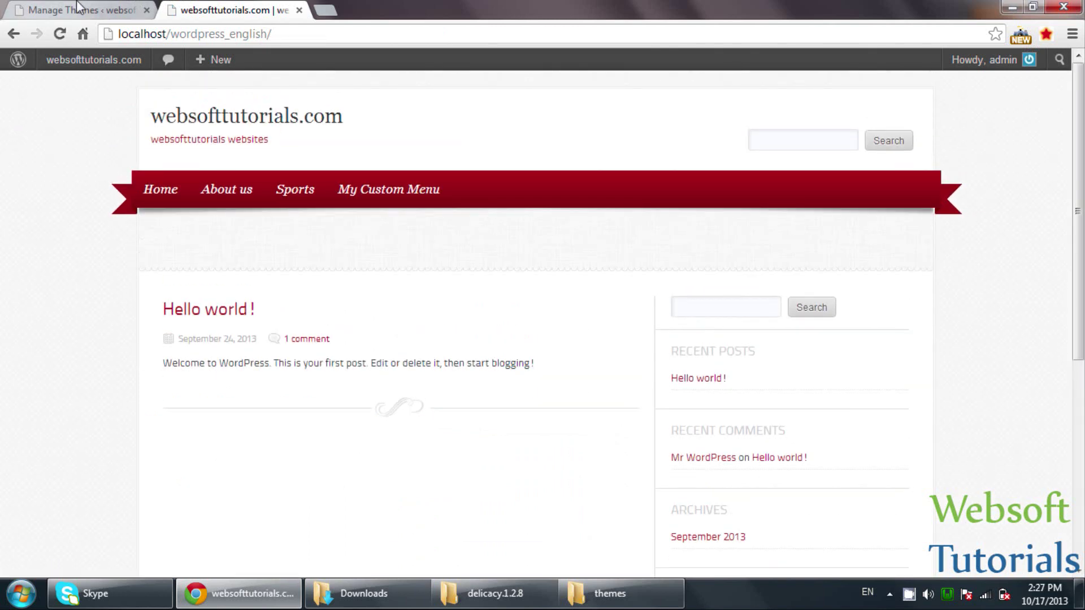
Step: Open the Delicacy theme options, go to the basic settings, and view the available color schemes without changing the selection
click(78, 7)
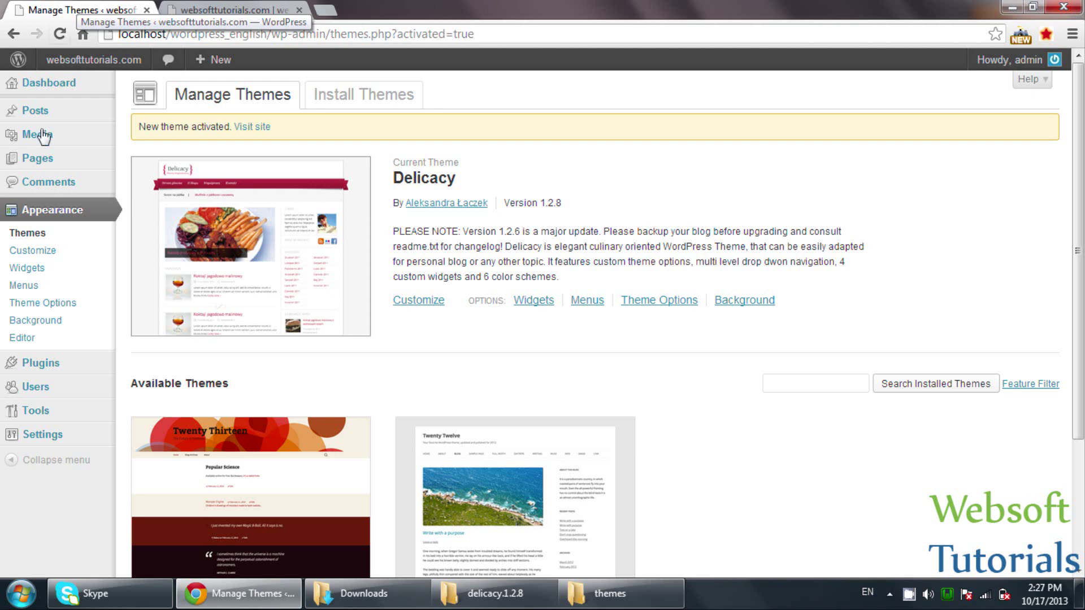
click(56, 303)
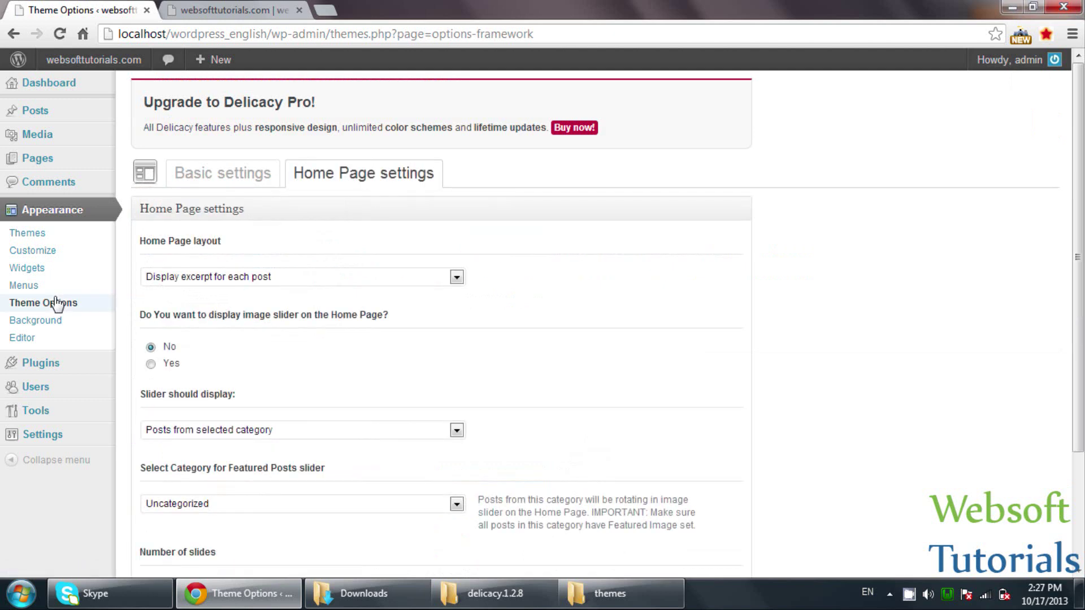
click(261, 186)
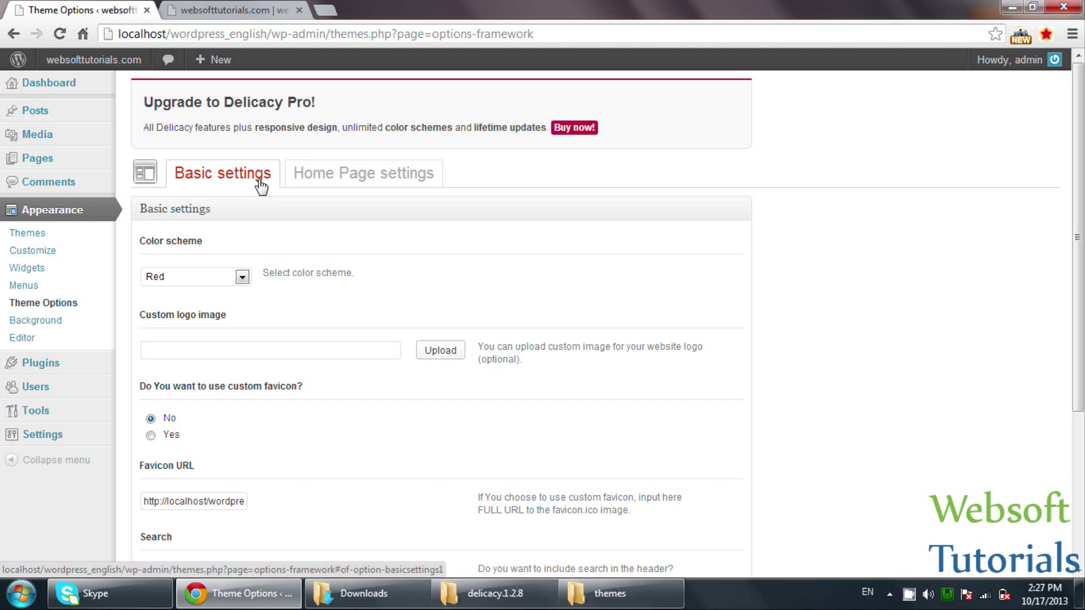
click(206, 275)
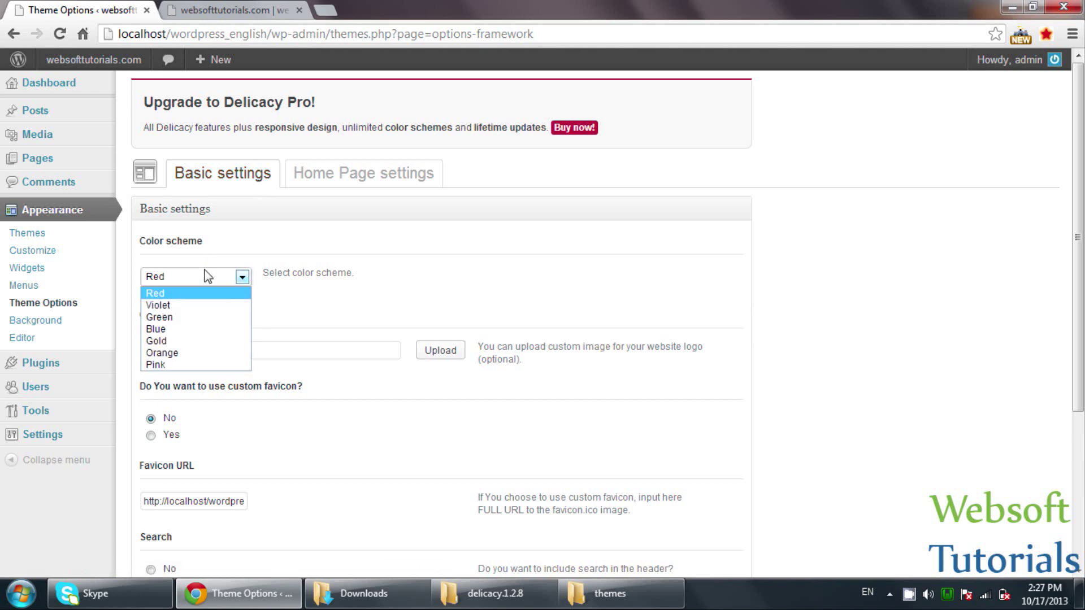
click(205, 275)
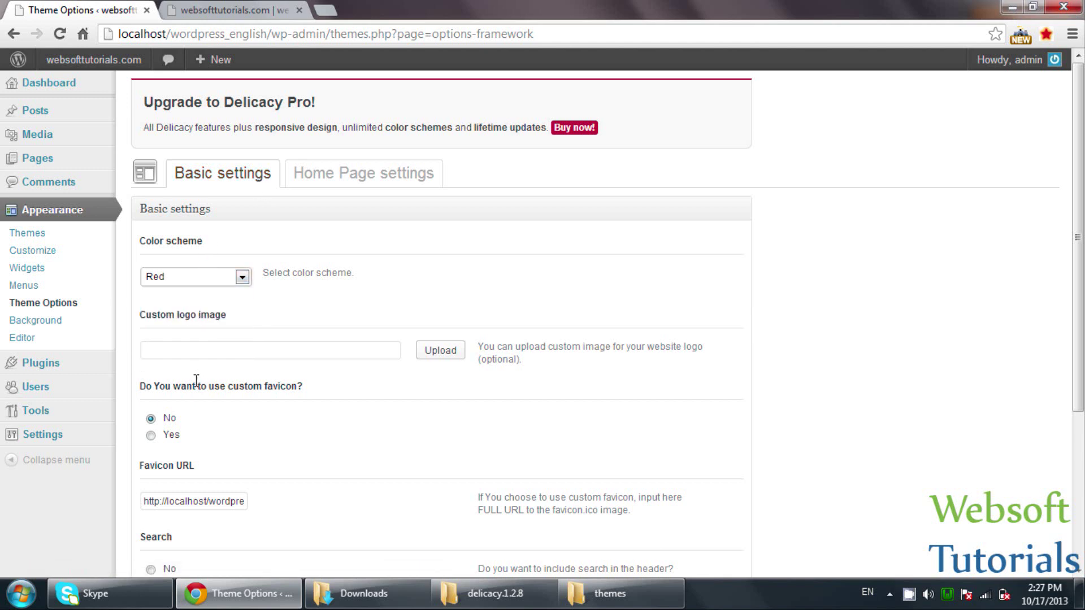
Step: Review the favicon, search and header widget options in the basic settings, keeping the custom favicon choice at No
click(152, 435)
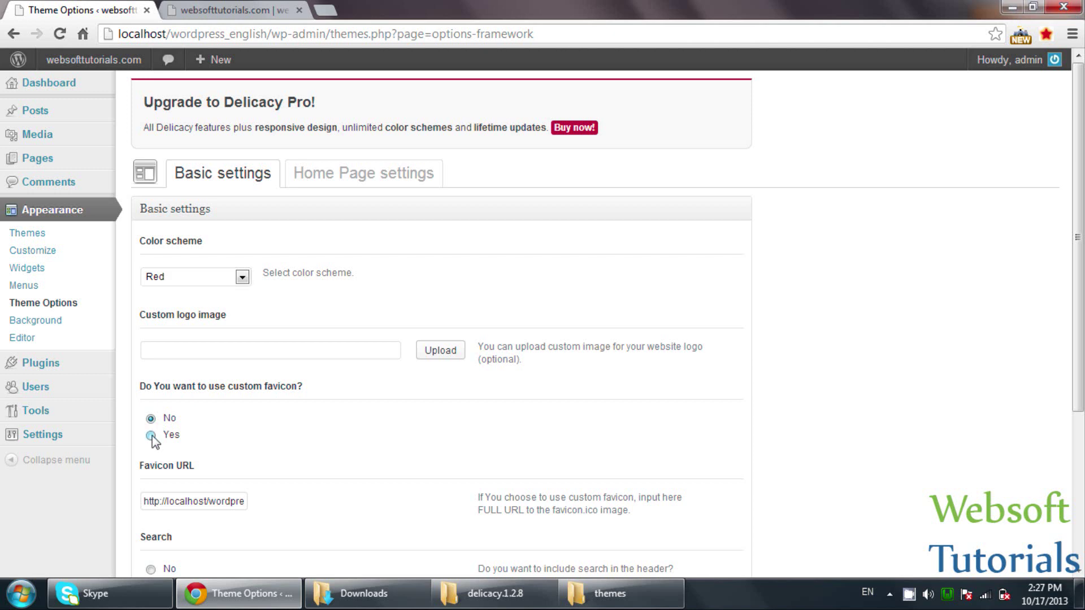
click(150, 418)
scroll(285, 405, down, 4)
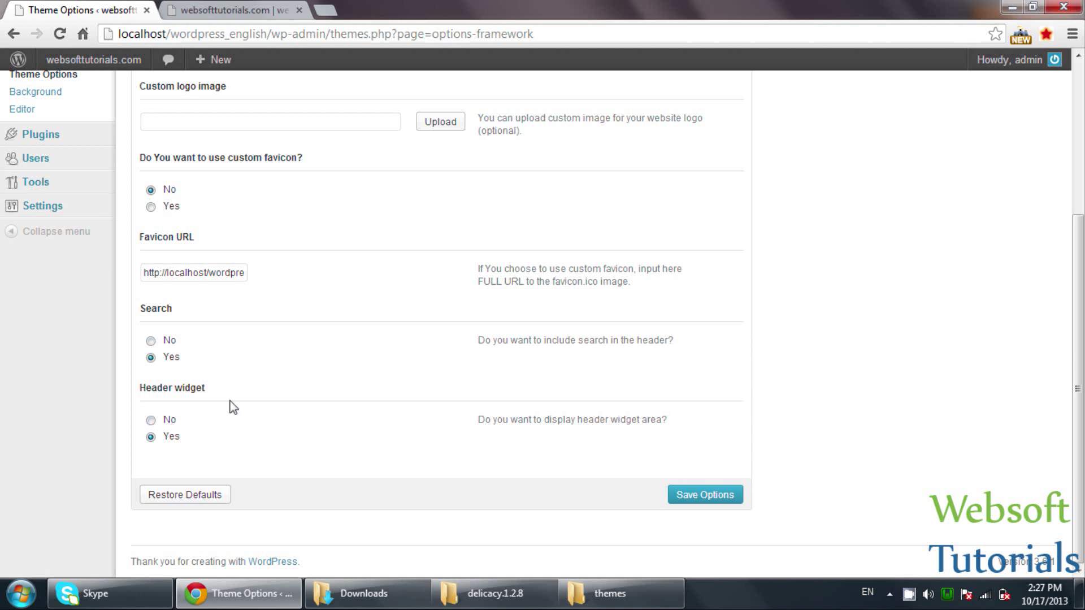
scroll(229, 371, up, 4)
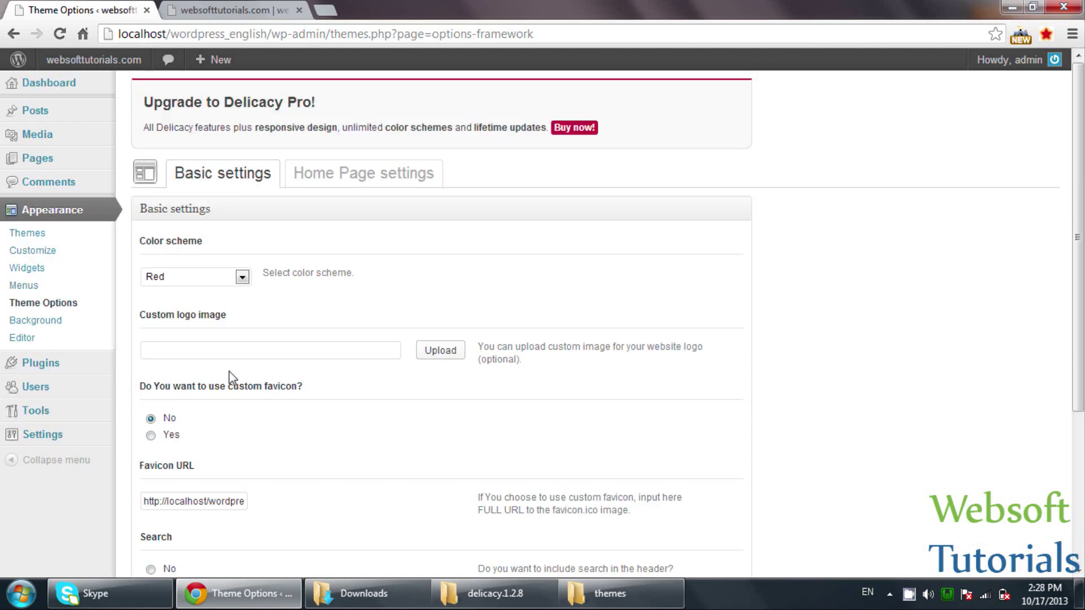
Step: In the Home Page settings, set the Home Page layout to Display full content for each post
click(363, 177)
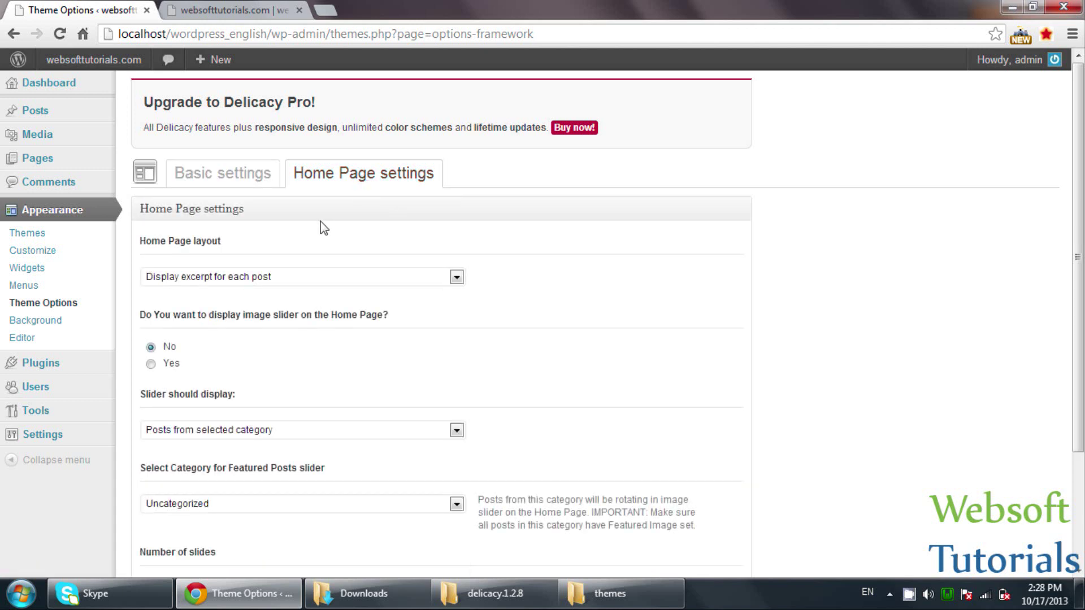
click(297, 278)
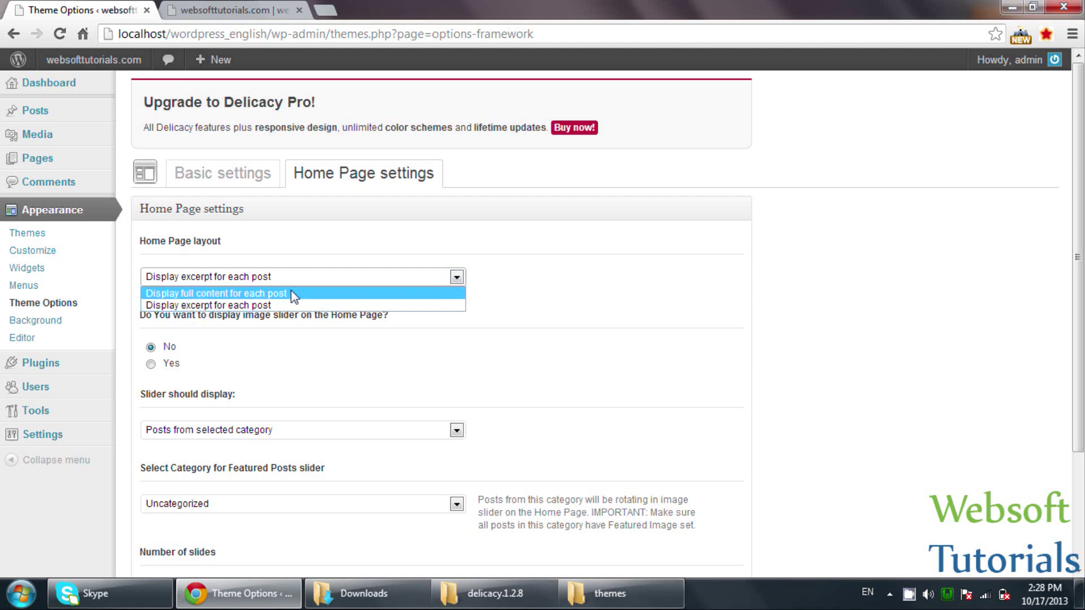
click(293, 293)
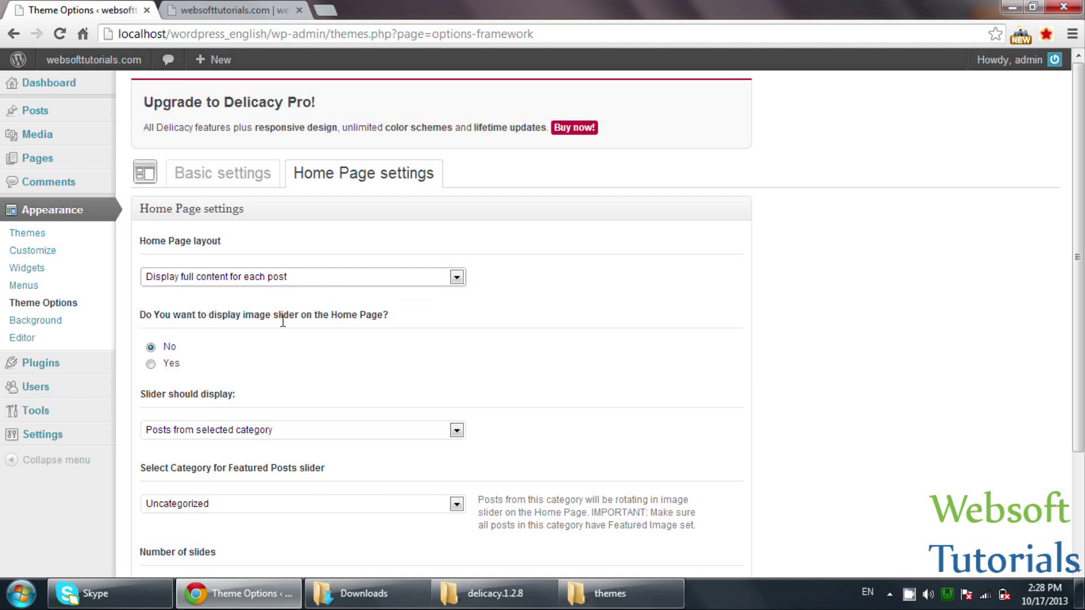
Step: View the image slider options and the choices for what the slider should display, without changing them
scroll(273, 344, down, 3)
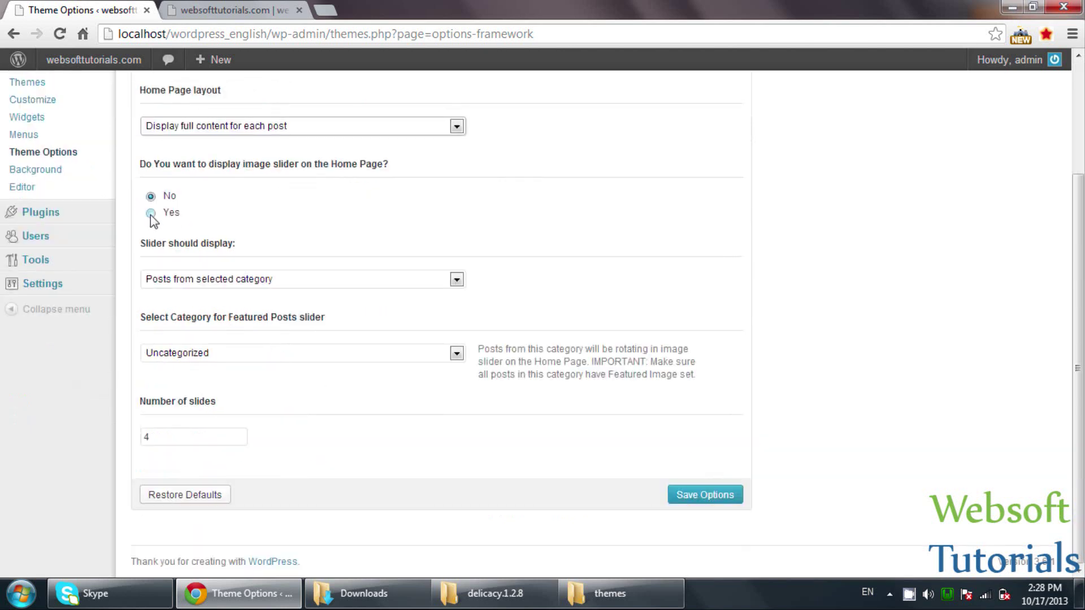
click(249, 283)
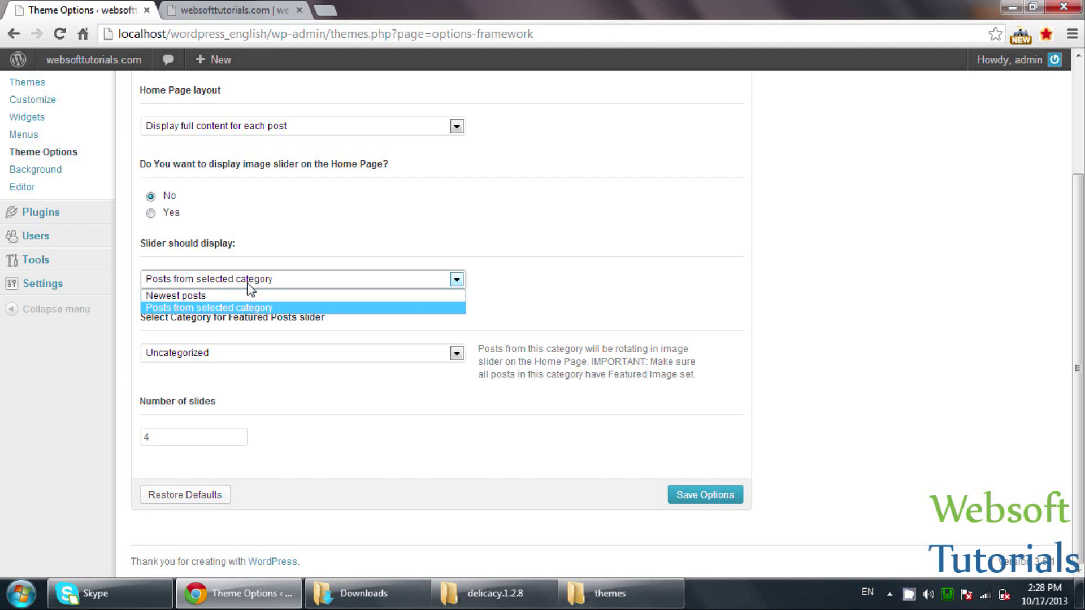
scroll(251, 288, up, 3)
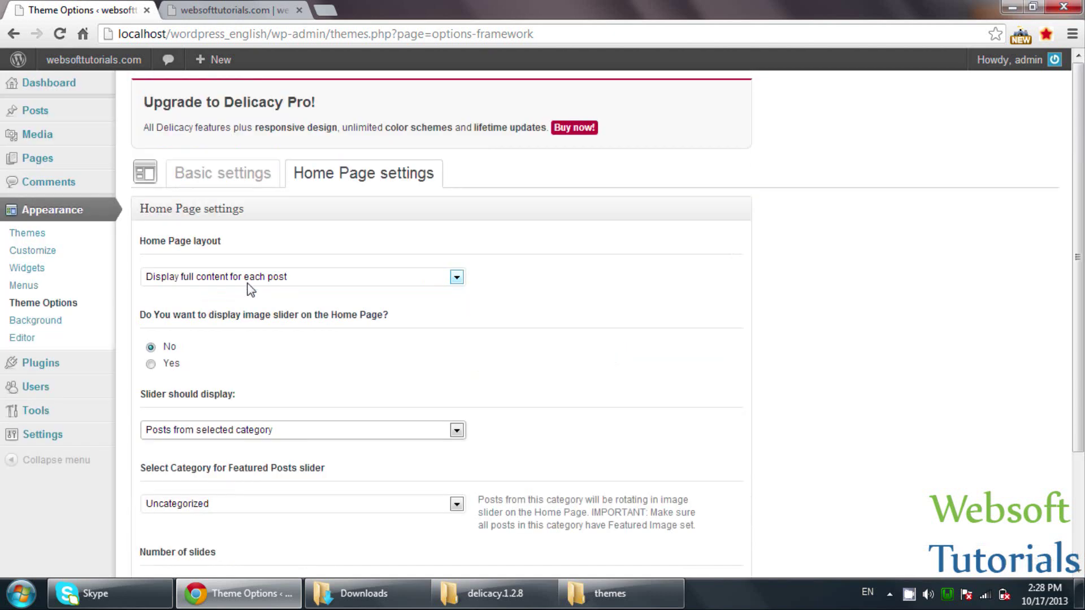
Step: Keep Display full content for each post as the Home Page layout and save the theme options
click(289, 278)
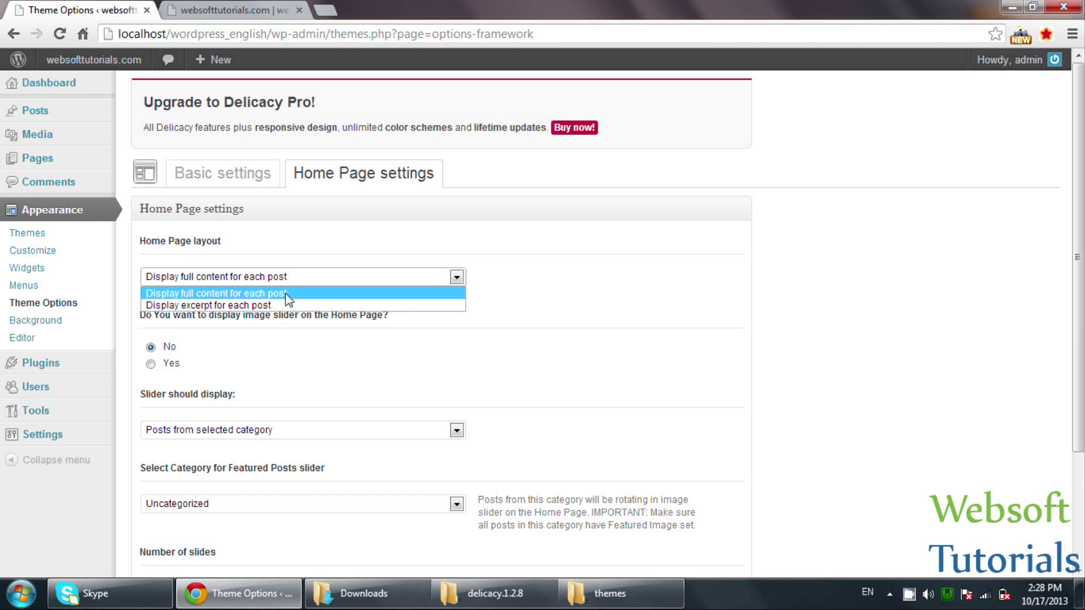
click(285, 294)
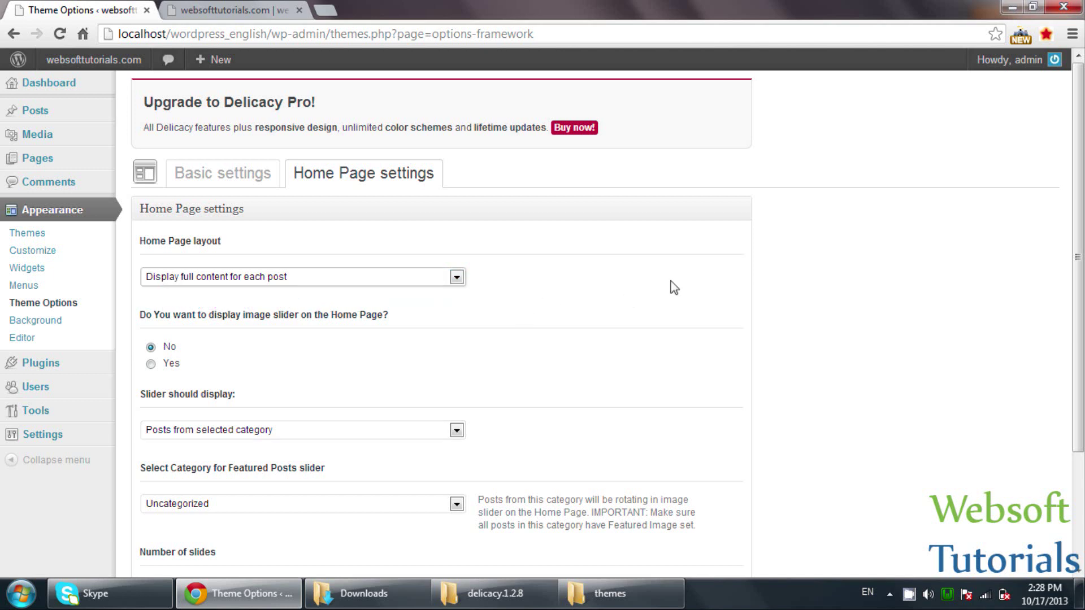
scroll(672, 286, down, 3)
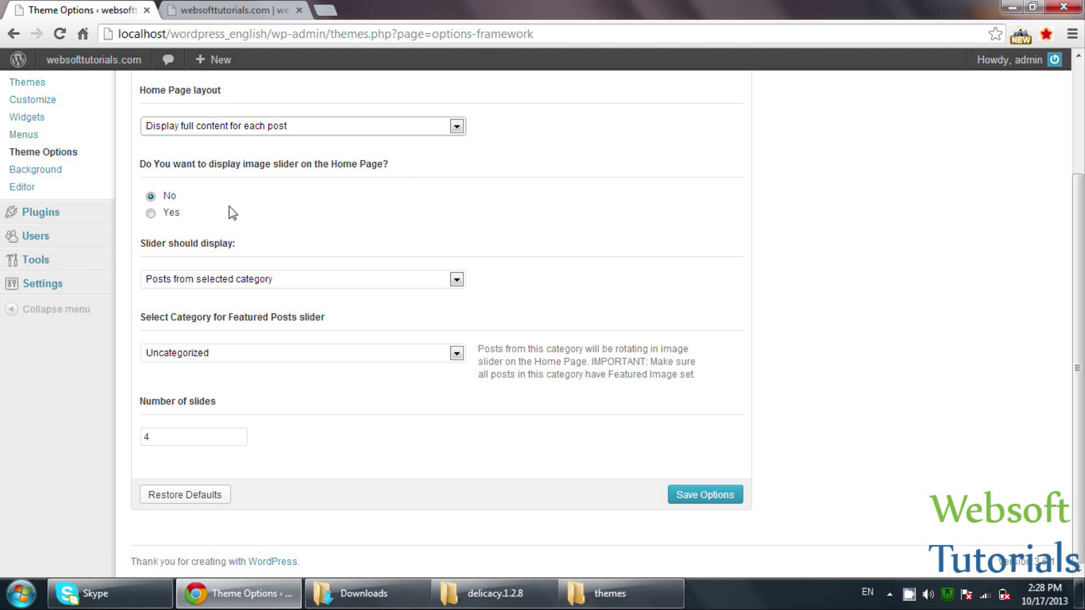
click(732, 499)
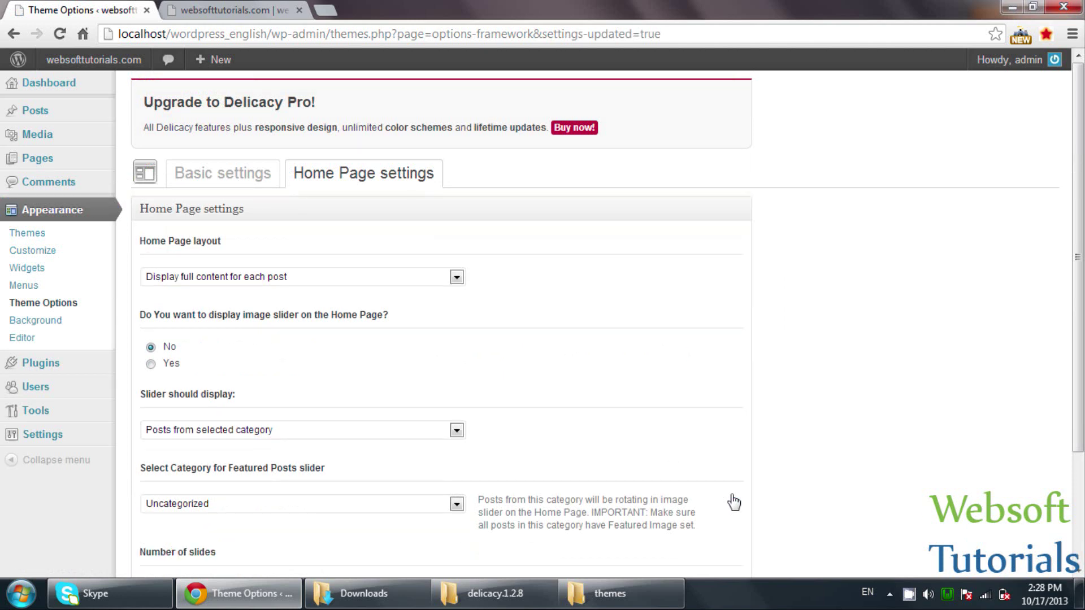
Step: Start a new post and title it Demo Post
mouse_move(80, 113)
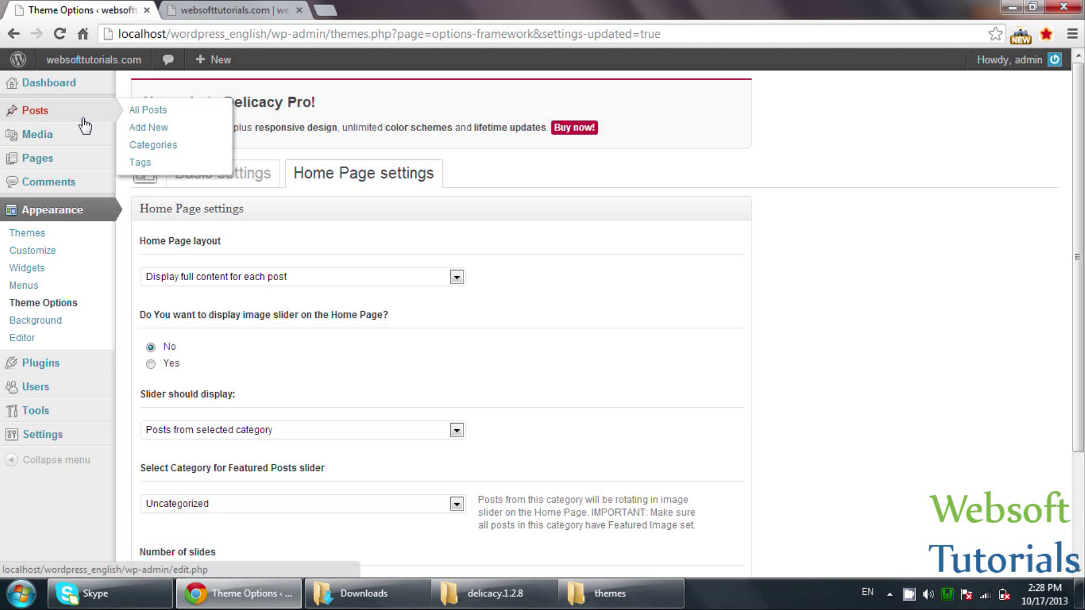
click(140, 131)
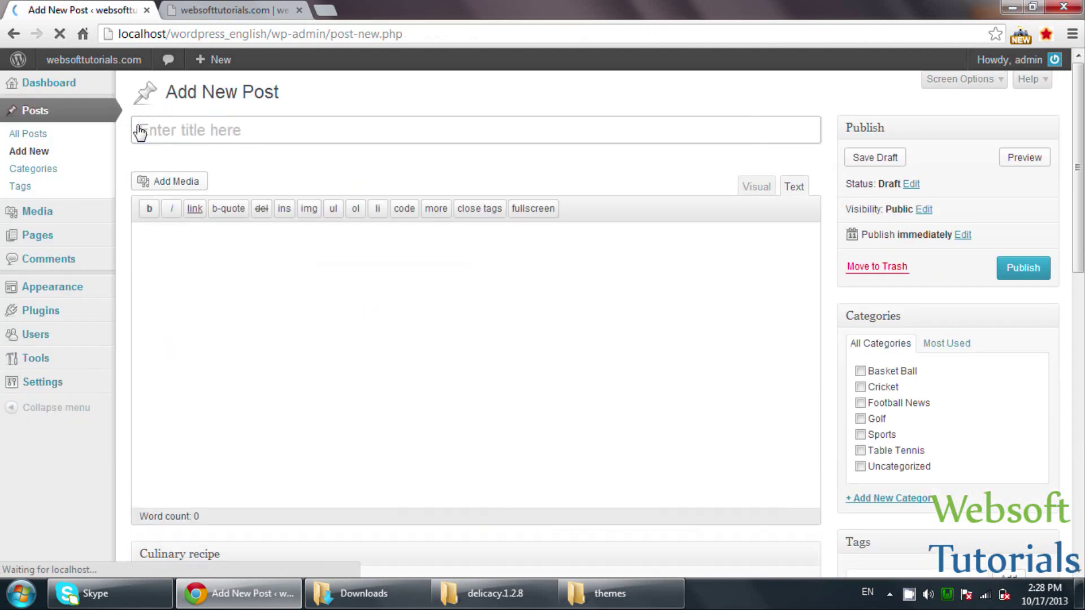
click(217, 120)
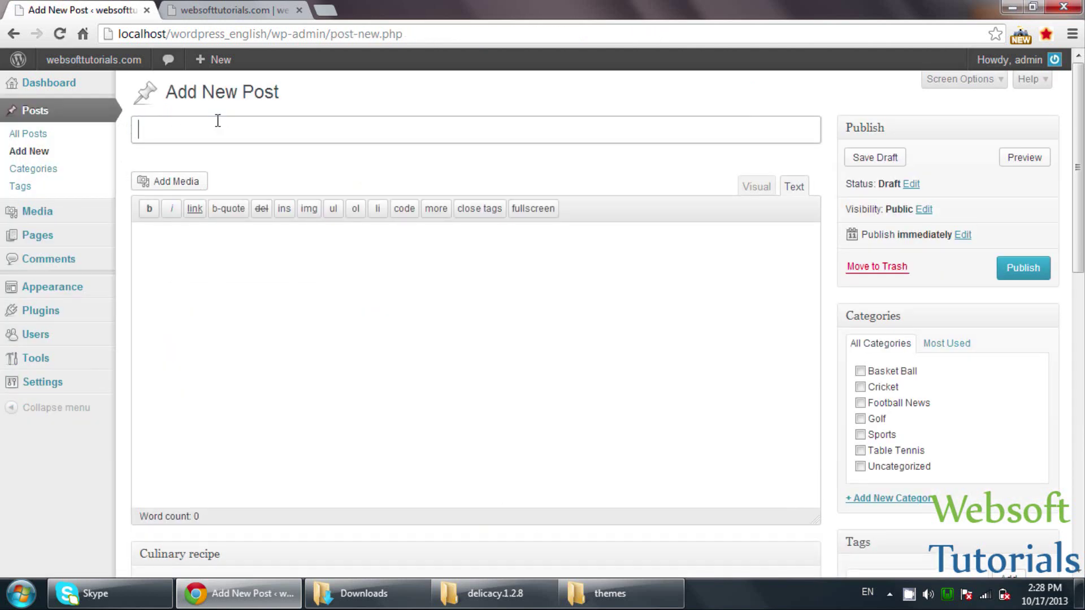
text(Demo Post)
key(Tab)
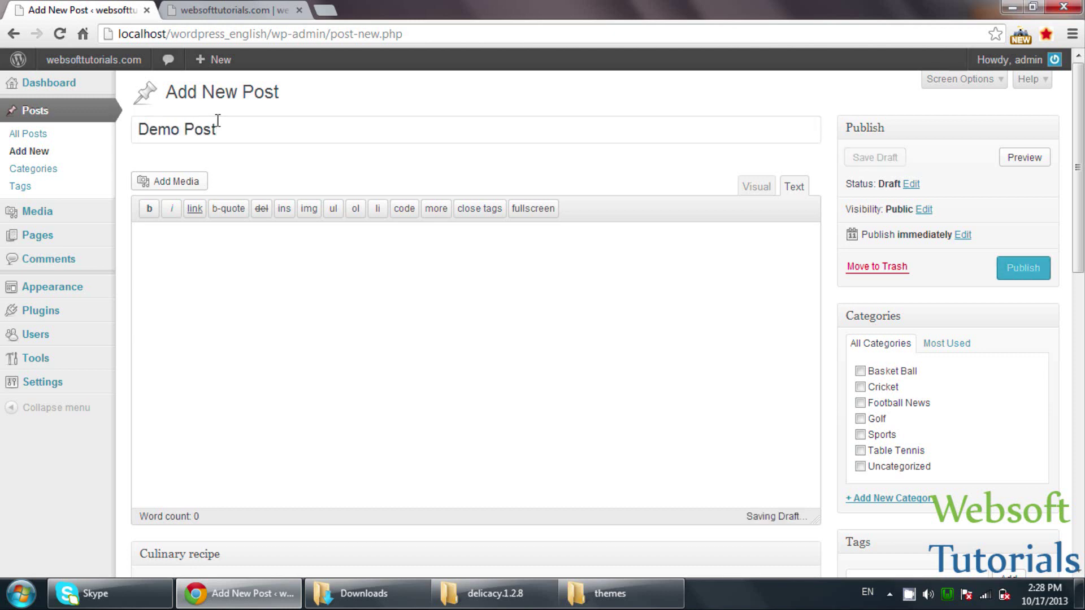
Step: Fill the post body with the sentence "This is the content." repeated over about six lines
text(This is the con)
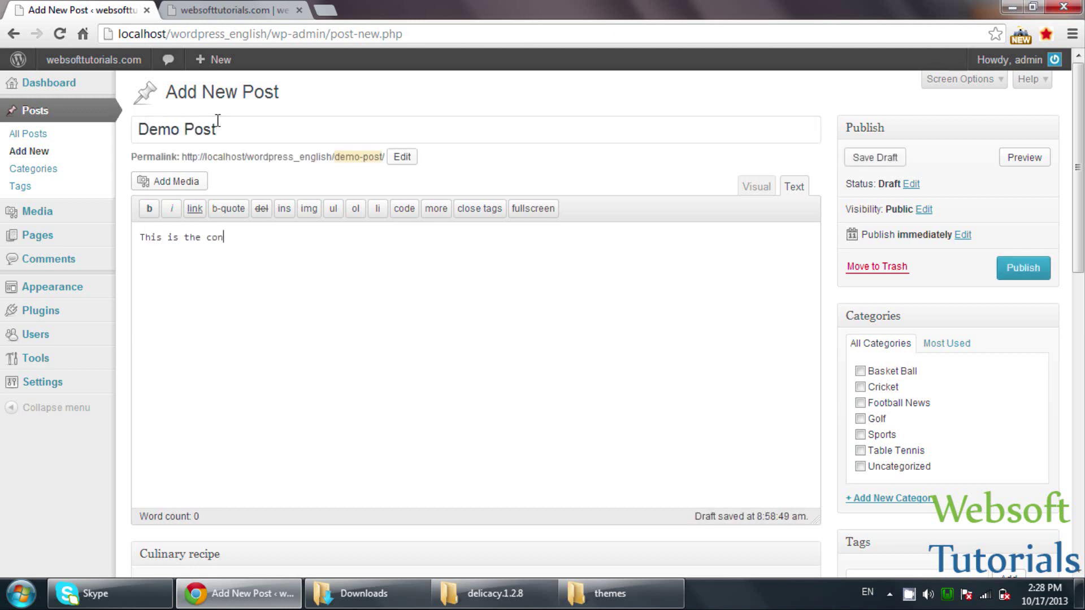
text(tent.)
key(ctrl+a)
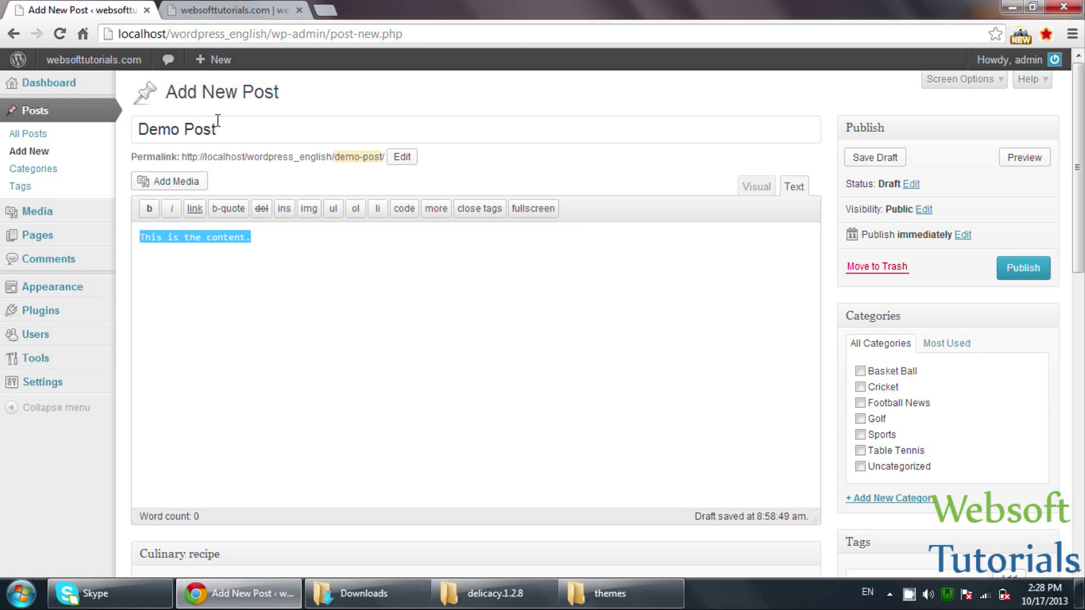
key(Right)
key(ctrl+v)
key(ctrl+v)
key(ctrl+v)
key(ctrl+v)
key(ctrl+v)
key(ctrl+v)
key(ctrl+v)
key(ctrl+v)
key(ctrl+v)
key(ctrl+v)
key(ctrl+v)
key(ctrl+v)
key(ctrl+v)
key(ctrl+v)
key(ctrl+v)
key(ctrl+v)
key(ctrl+v)
key(ctrl+v)
key(ctrl+v)
key(ctrl+v)
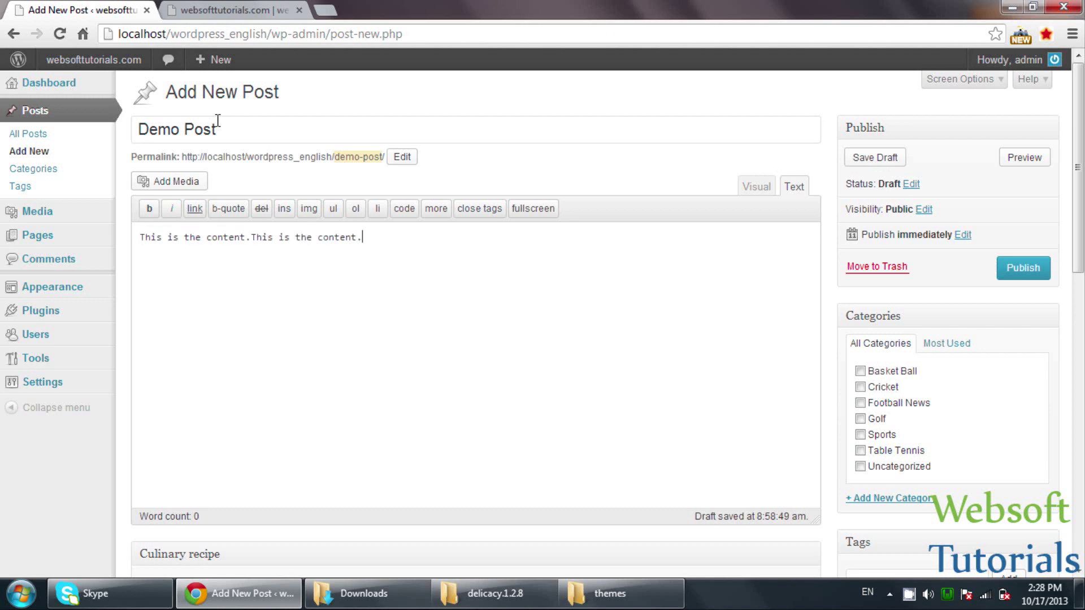
key(ctrl+v)
key(ctrl+v)
key(ctrl+v)
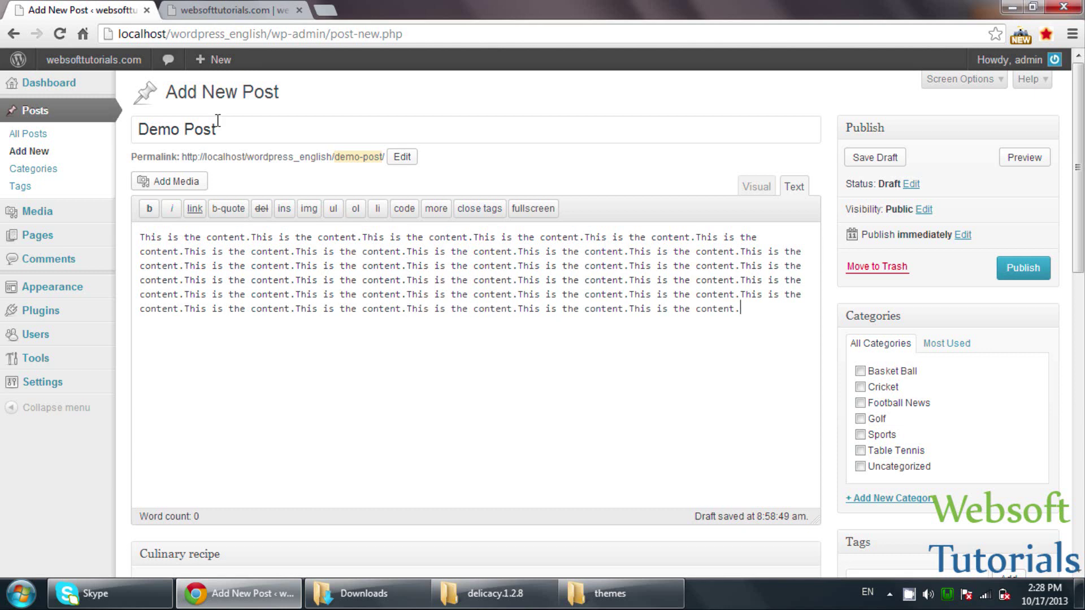
Step: Create a new category named demo for the post
scroll(614, 201, down, 4)
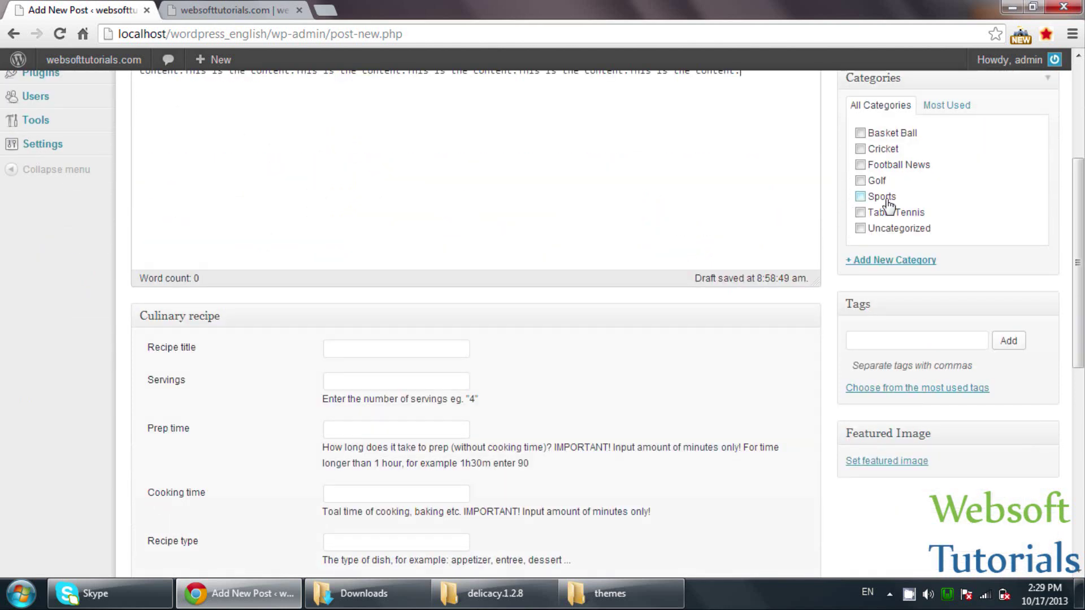
click(888, 263)
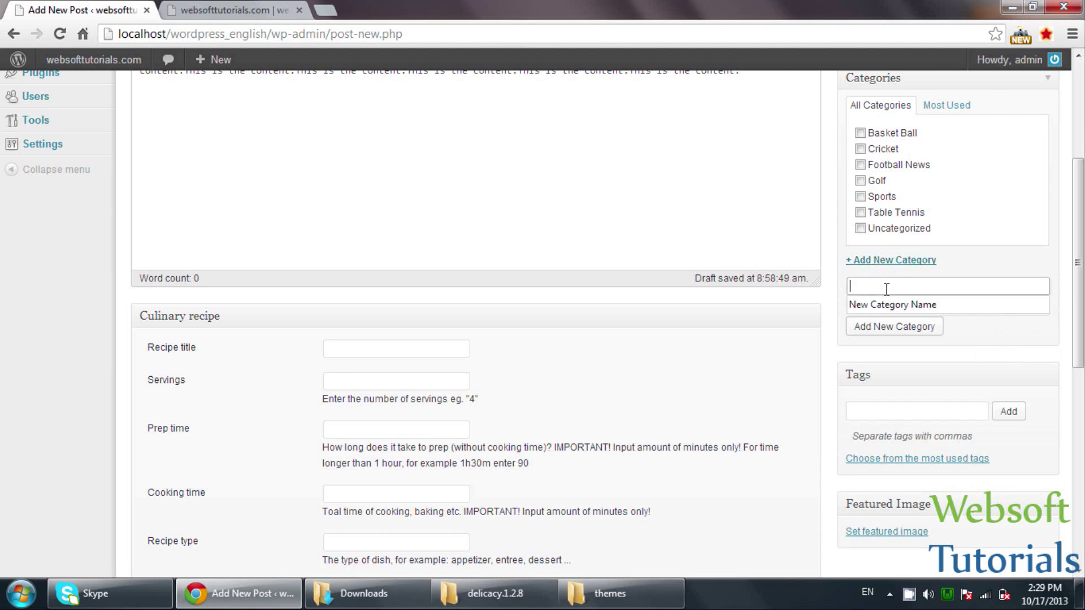
text(de)
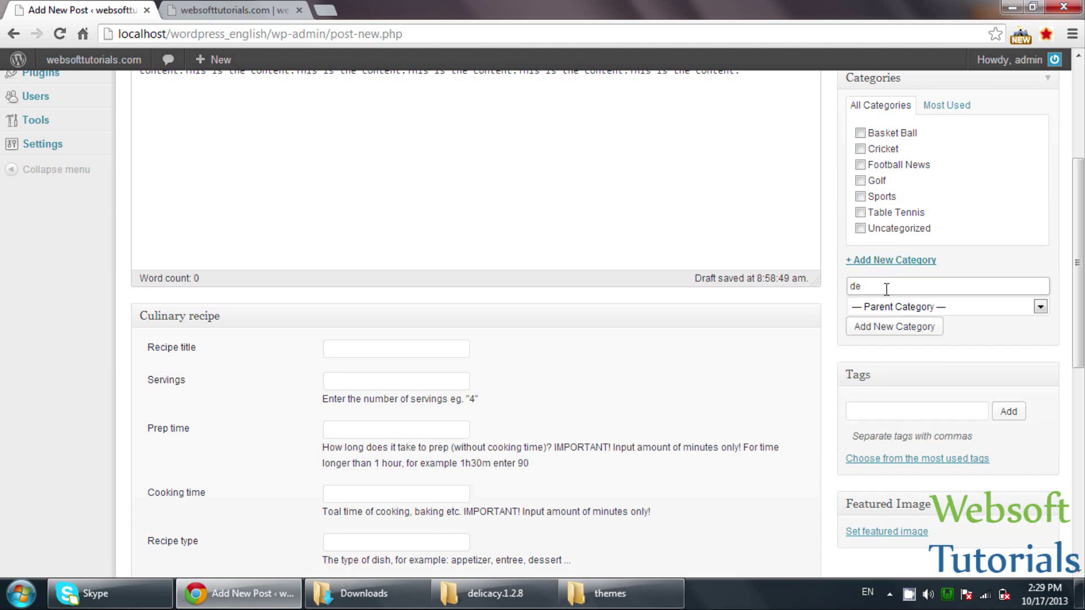
text(mo)
click(884, 327)
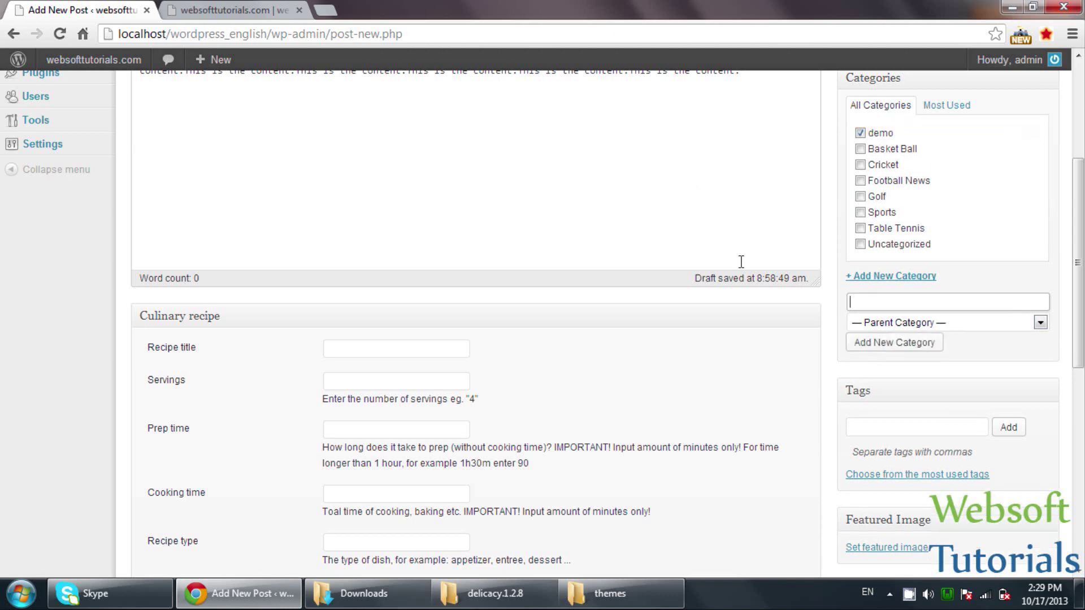
Step: Set watermark.jpg from the media library as the post's featured image
click(888, 548)
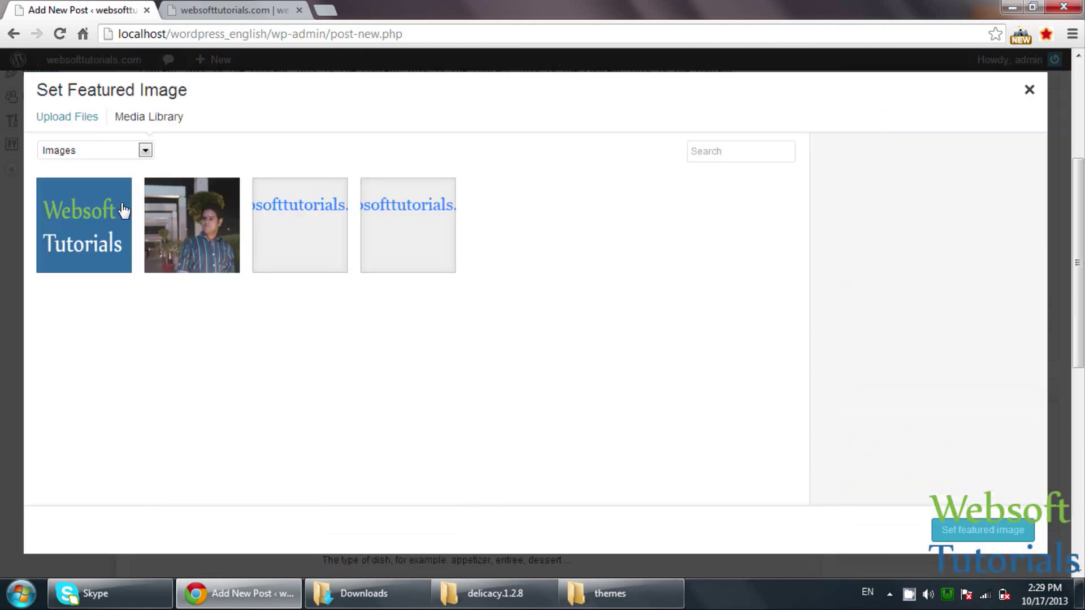
click(93, 216)
click(988, 521)
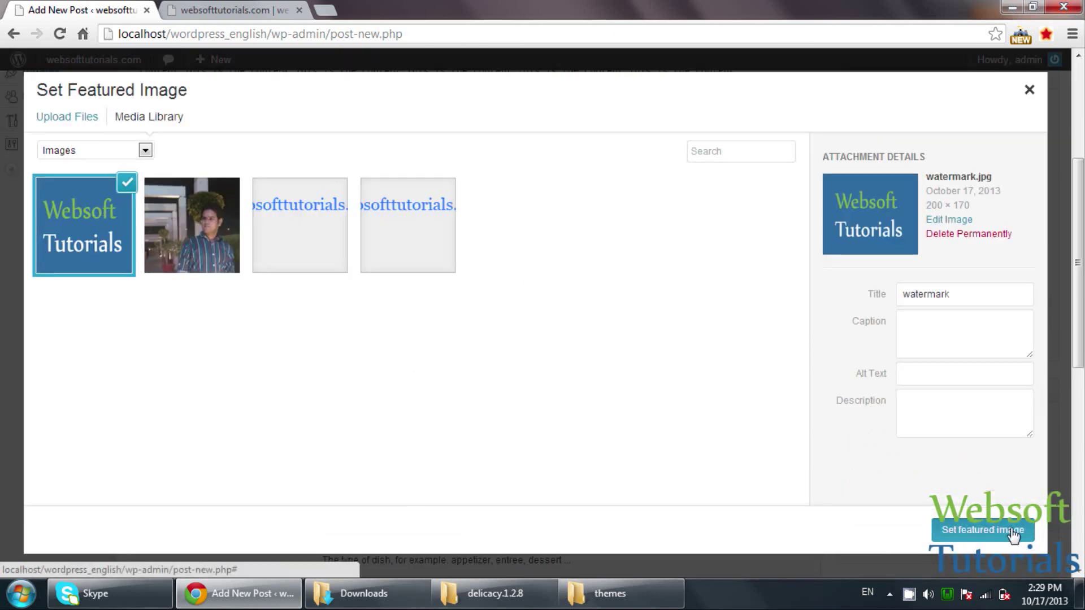
Step: Look over the theme's Culinary recipe fields below the post editor without filling them in
scroll(711, 337, down, 4)
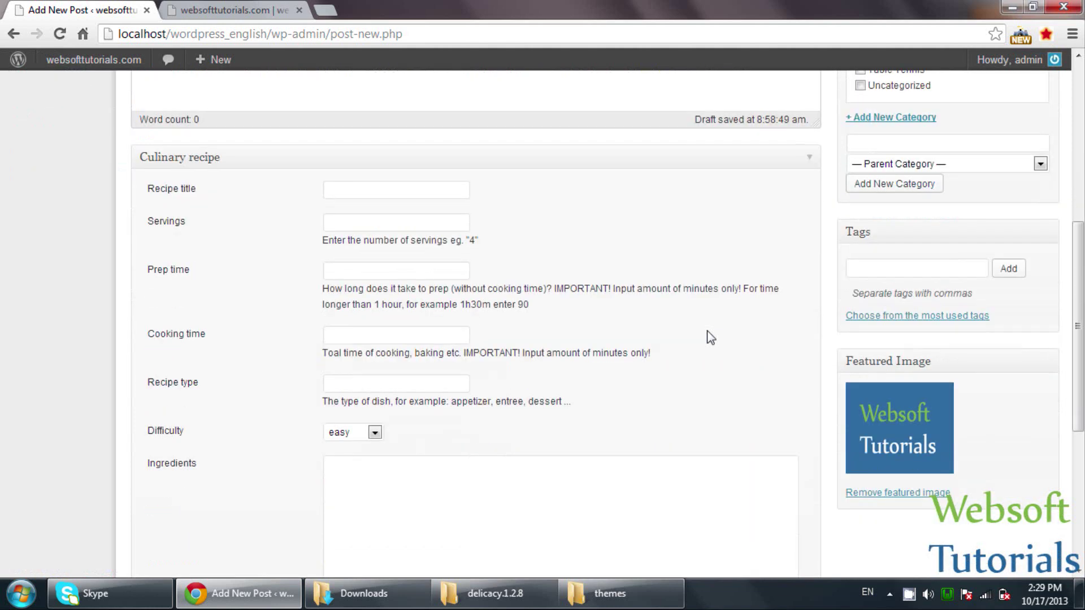
scroll(464, 271, up, 4)
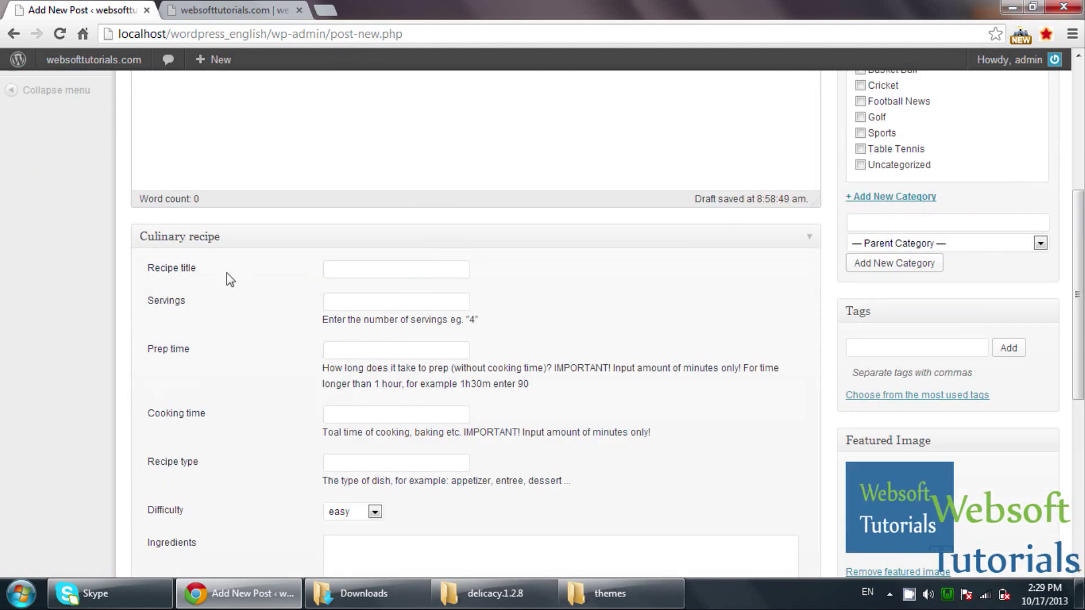
click(346, 274)
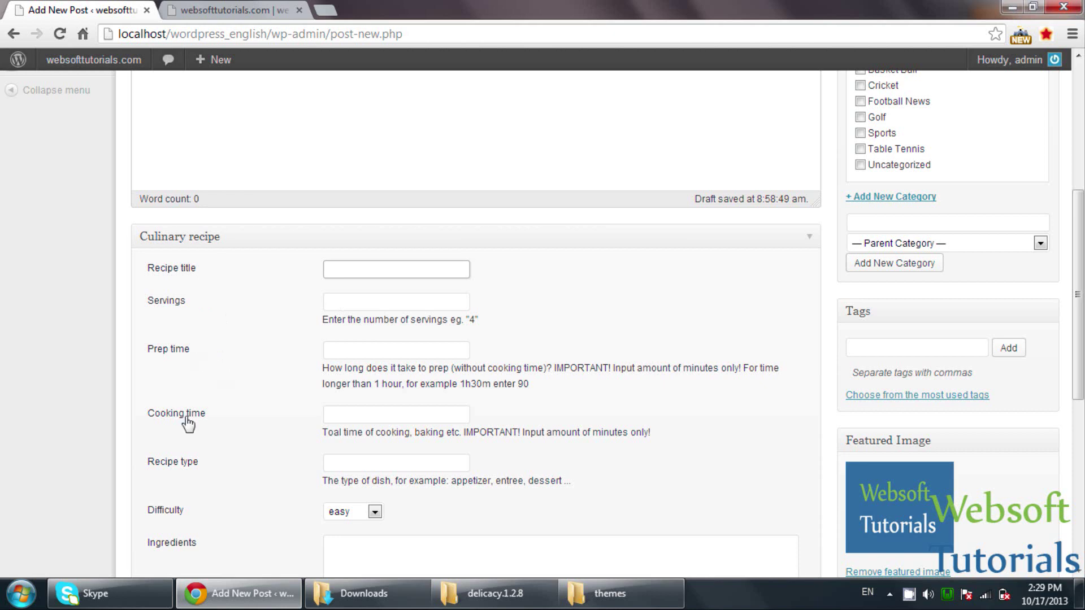
Step: Return to the publishing options and publish the Demo Post with the recipe fields left empty
scroll(286, 344, up, 4)
click(287, 344)
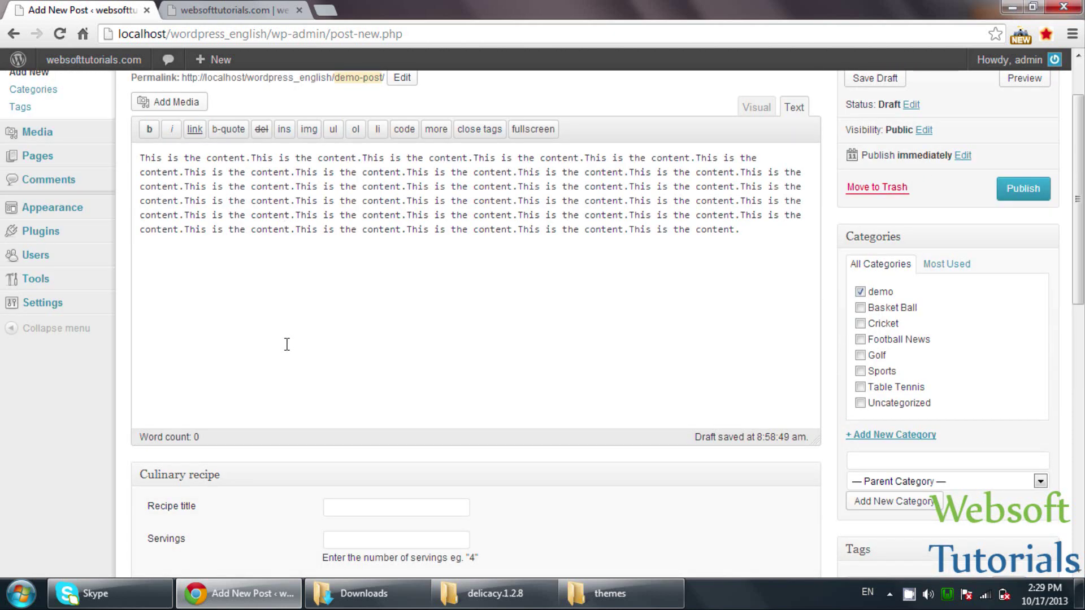
scroll(286, 342, up, 2)
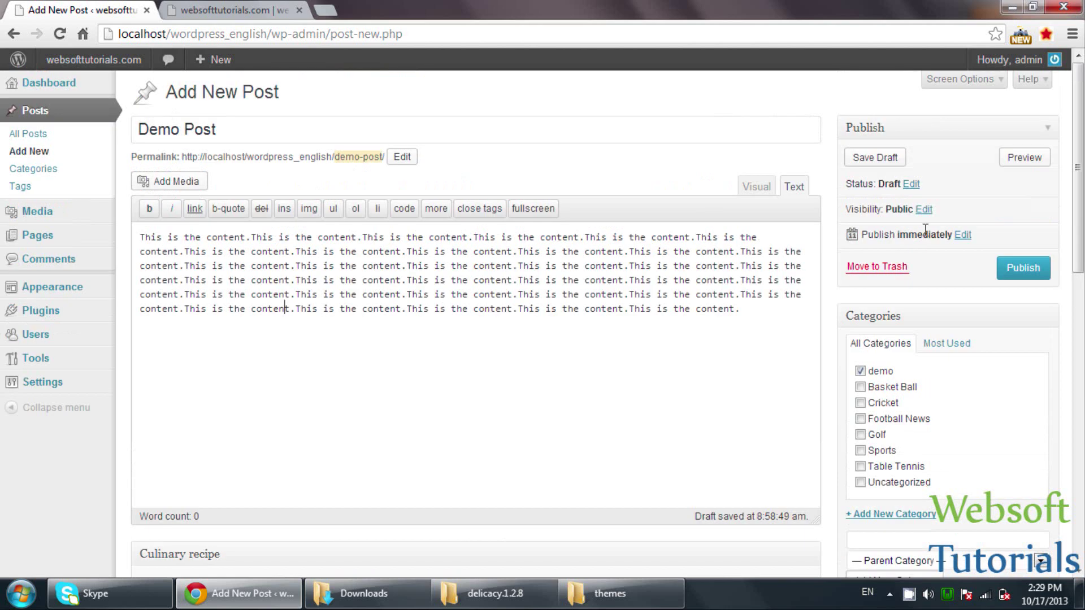
click(1019, 270)
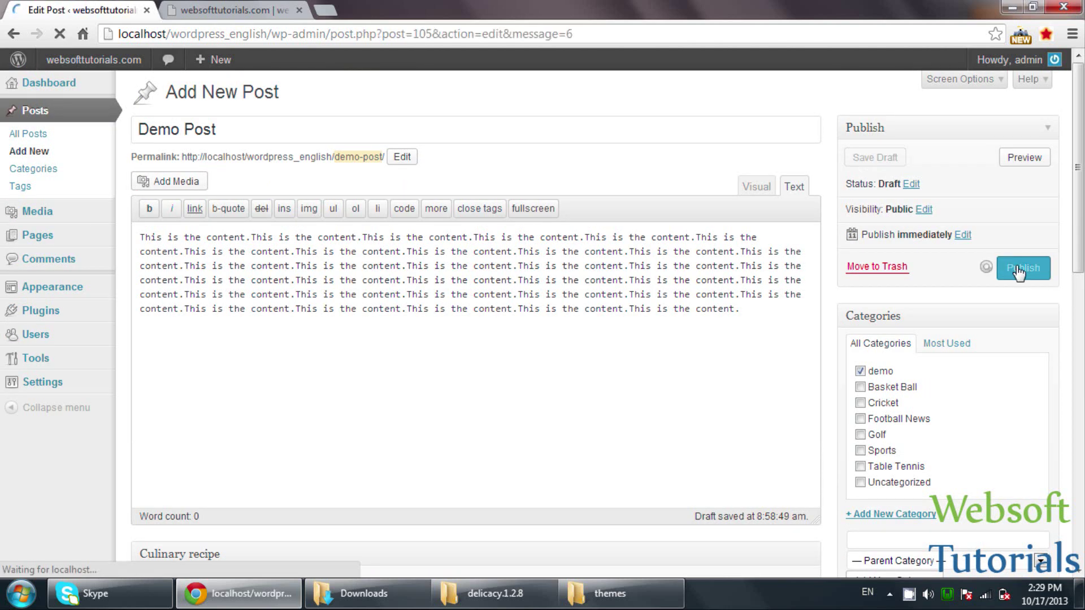
Step: Switch to the site's front page at localhost/wordpress_english/ and reload it to view the new post
click(262, 9)
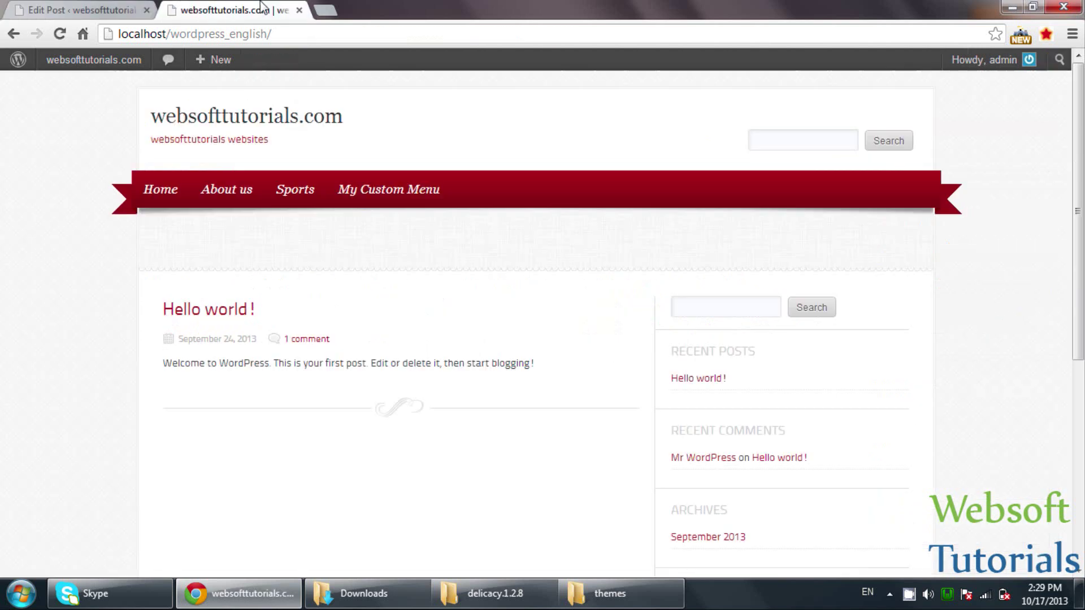
click(261, 33)
key(Return)
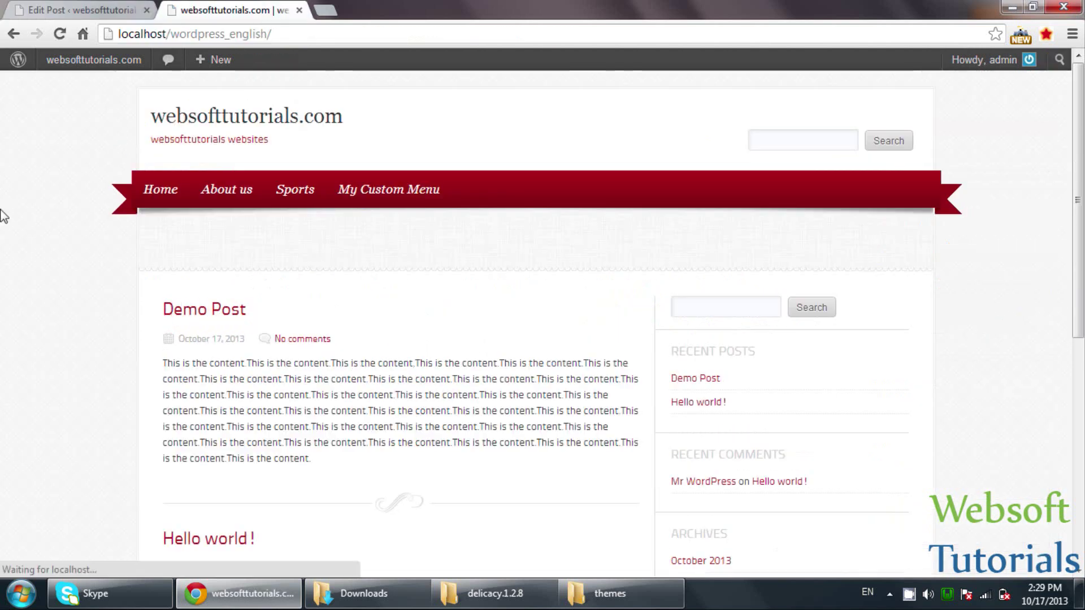
Step: Set the theme's Home Page layout option to "Display excerpt for each post" and save the theme options
scroll(3, 215, down, 1)
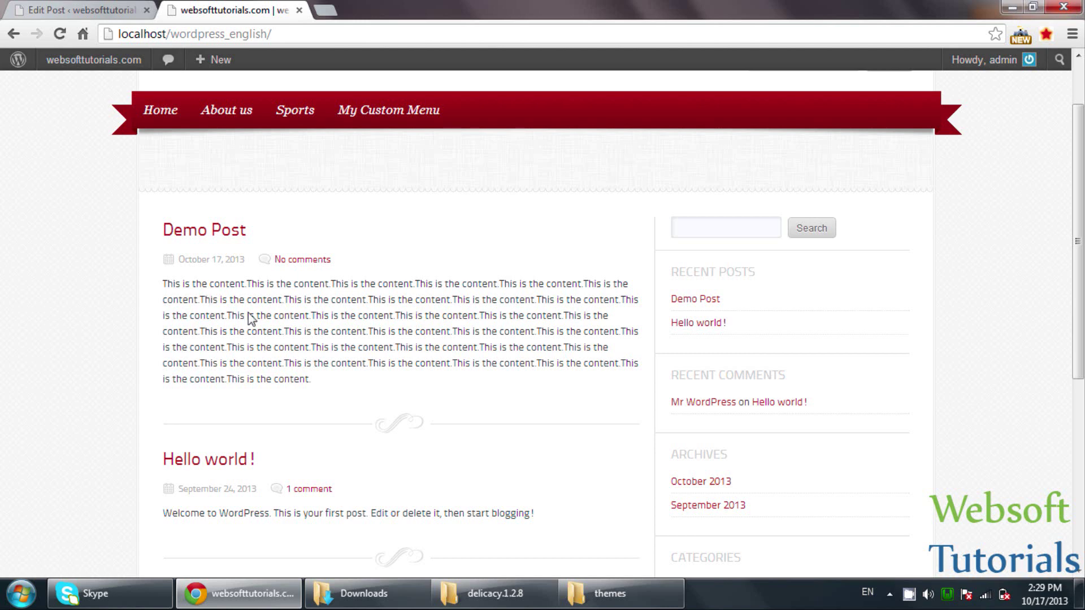
click(82, 7)
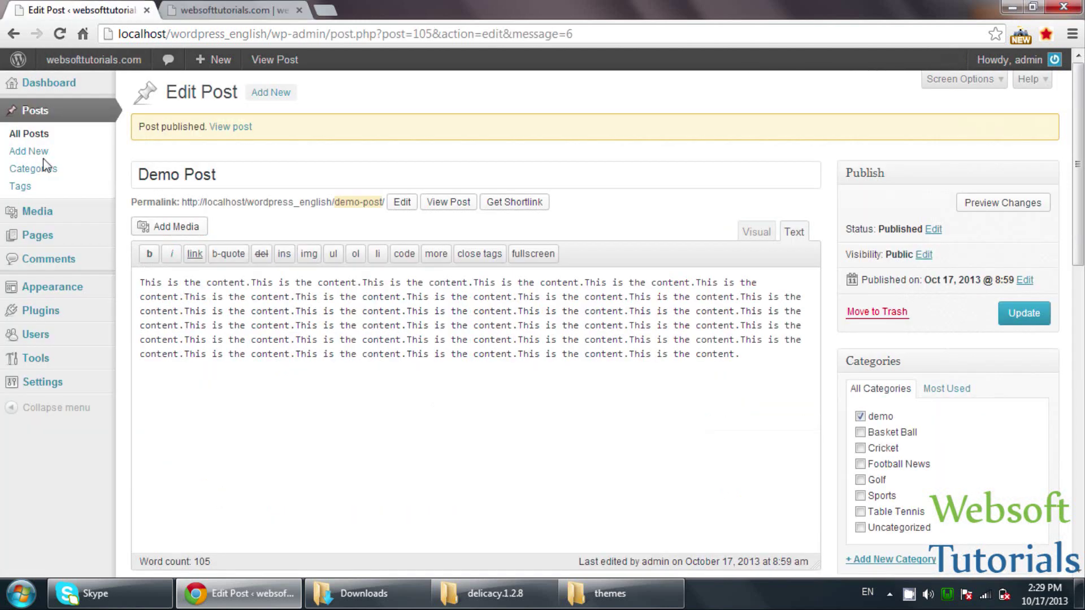
mouse_move(59, 306)
mouse_move(72, 290)
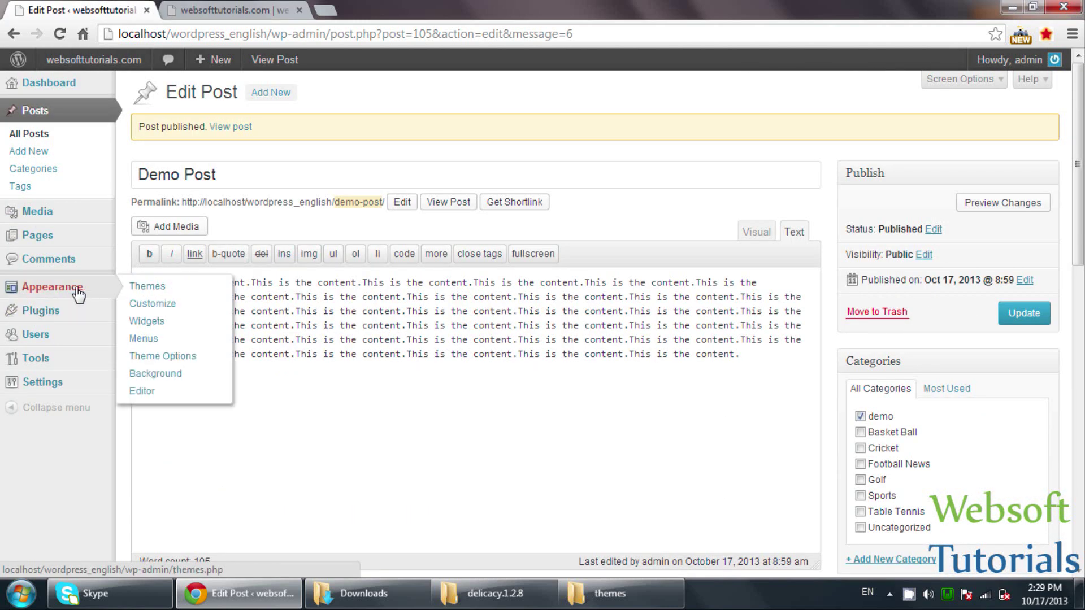
click(134, 357)
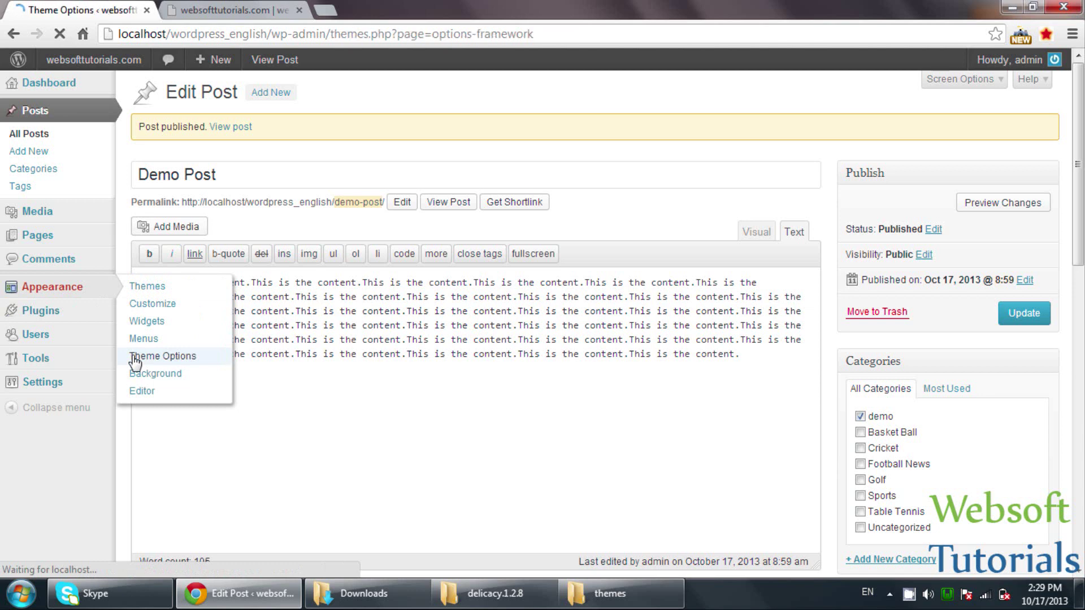
click(288, 280)
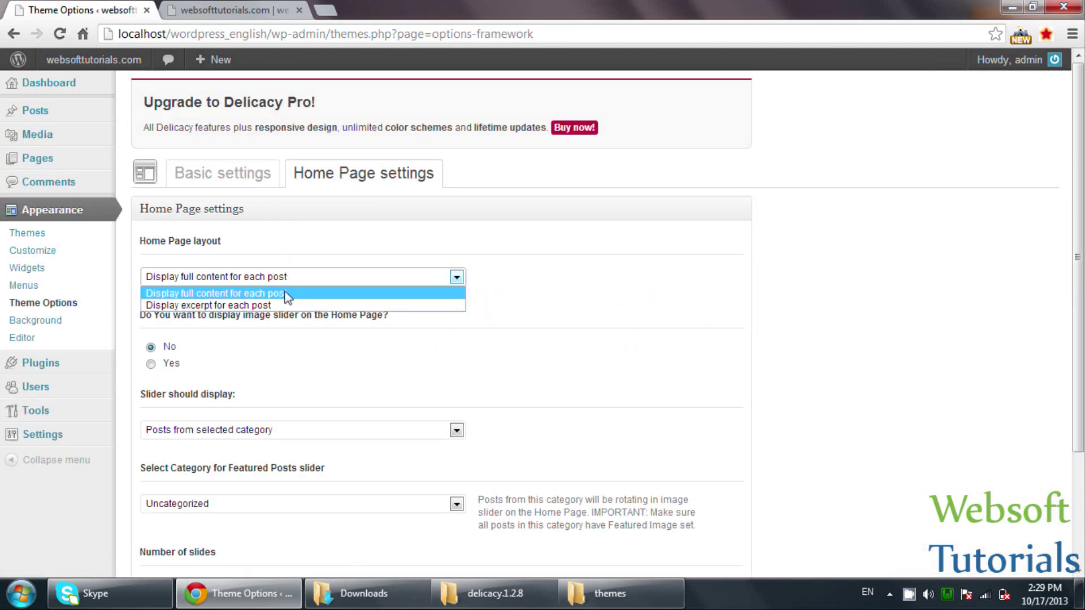
click(284, 304)
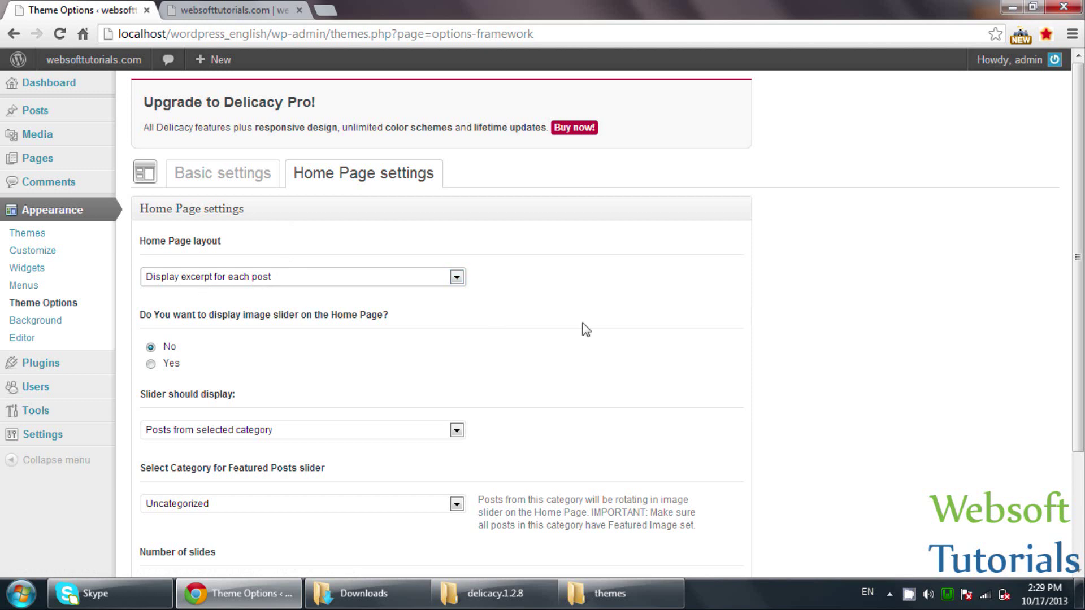
scroll(586, 329, down, 3)
click(683, 492)
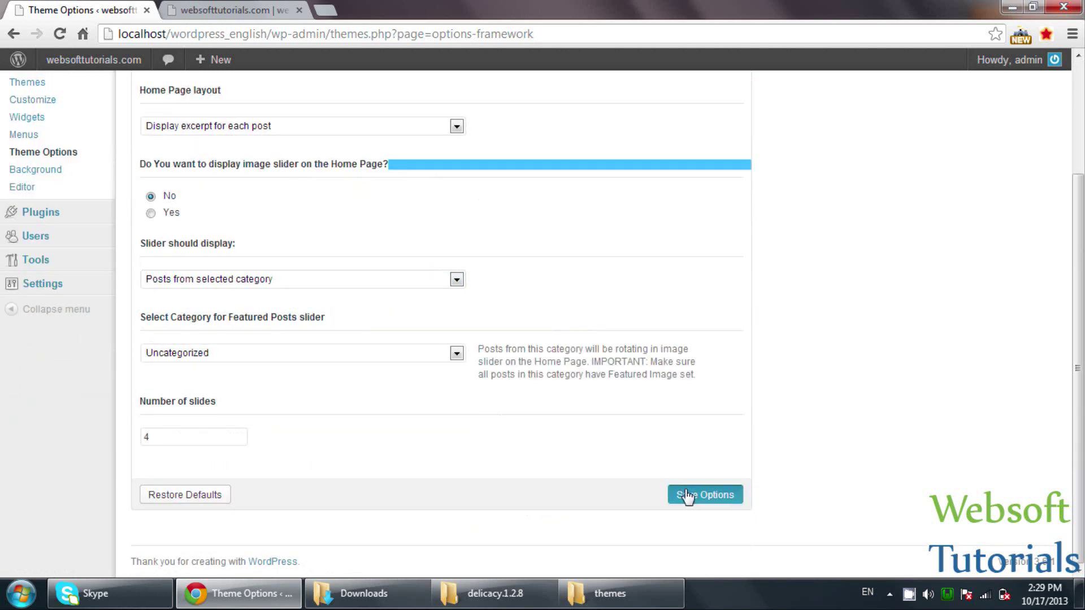
Step: Reload the site's front page, read the full Demo Post through its excerpt link, and return to the front page
click(249, 8)
key(F5)
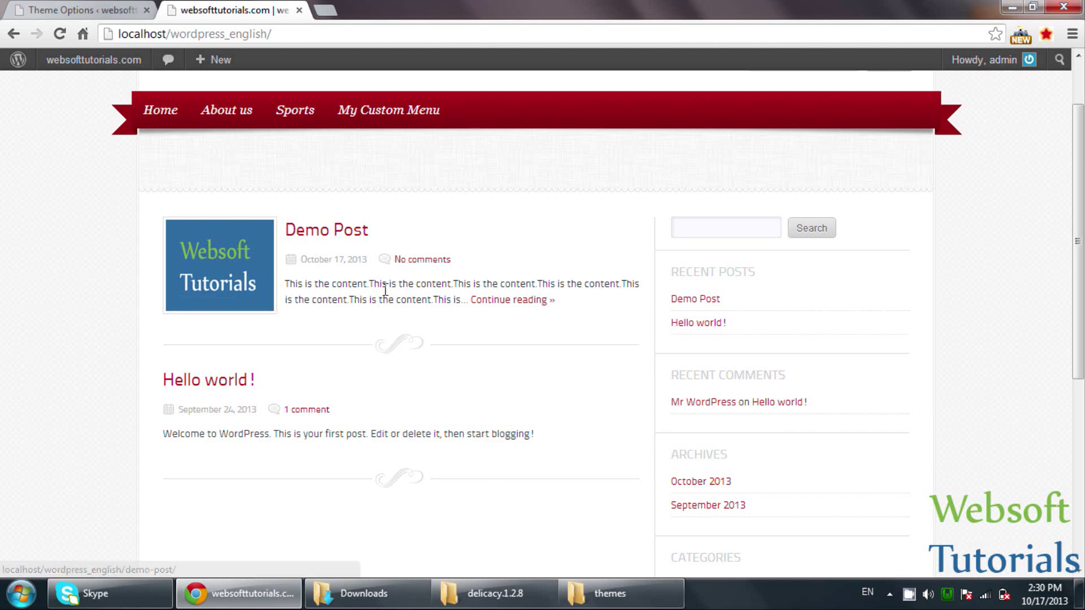
click(525, 305)
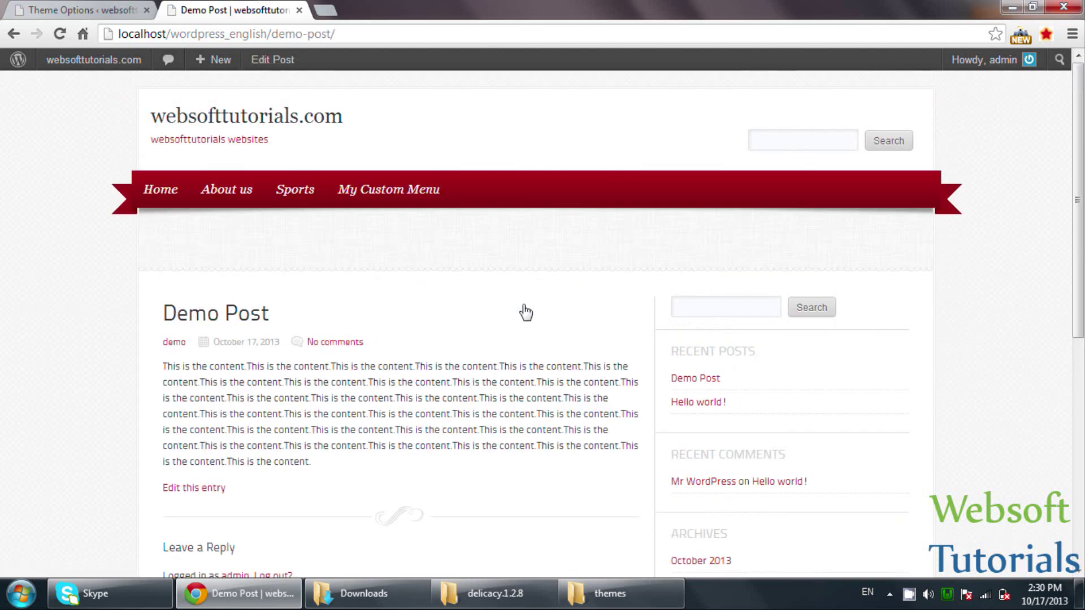
scroll(526, 312, down, 4)
key(alt+Left)
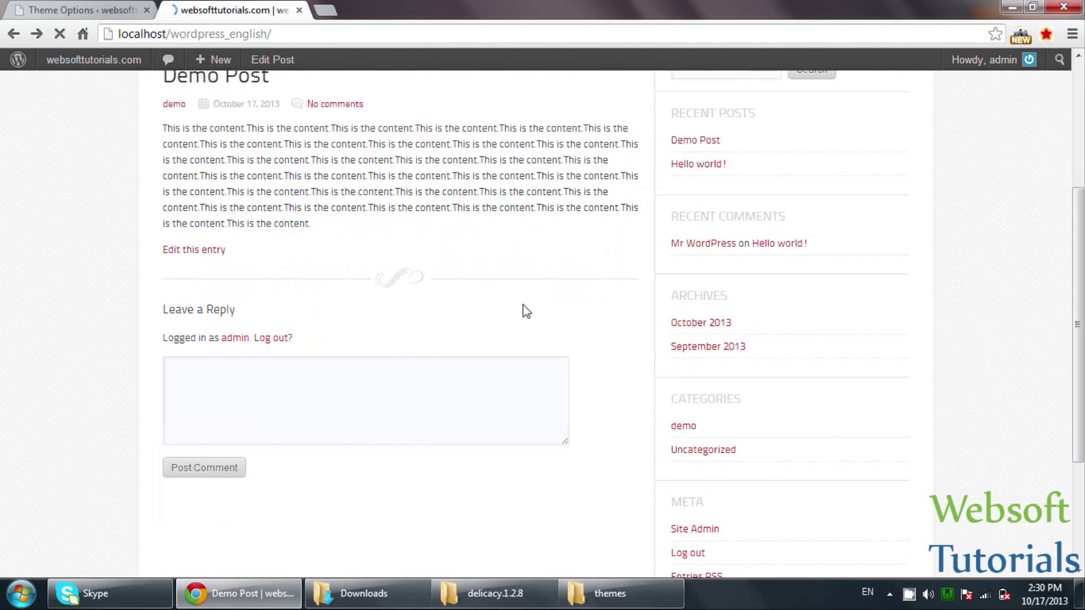
Step: Look over the home page slider settings and save the theme options with the image slider left at No
click(63, 8)
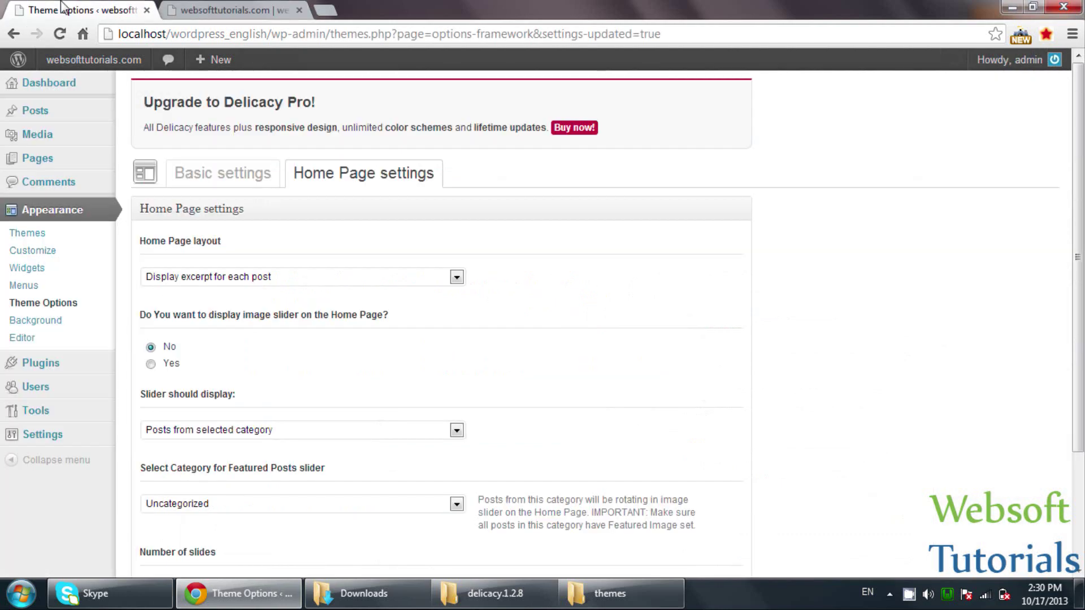
click(151, 364)
scroll(627, 351, down, 2)
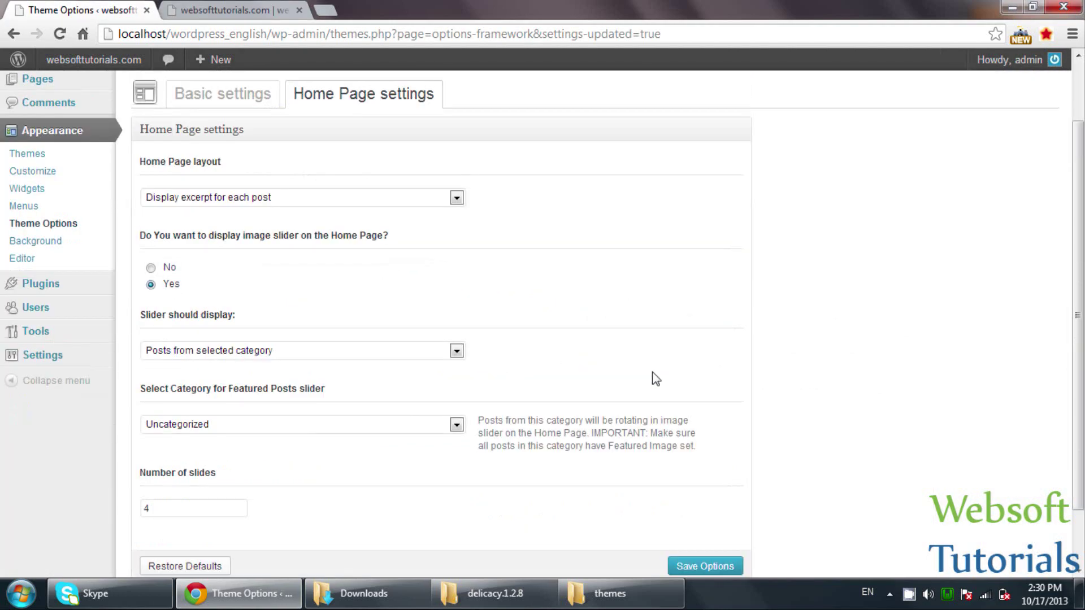
scroll(655, 379, down, 2)
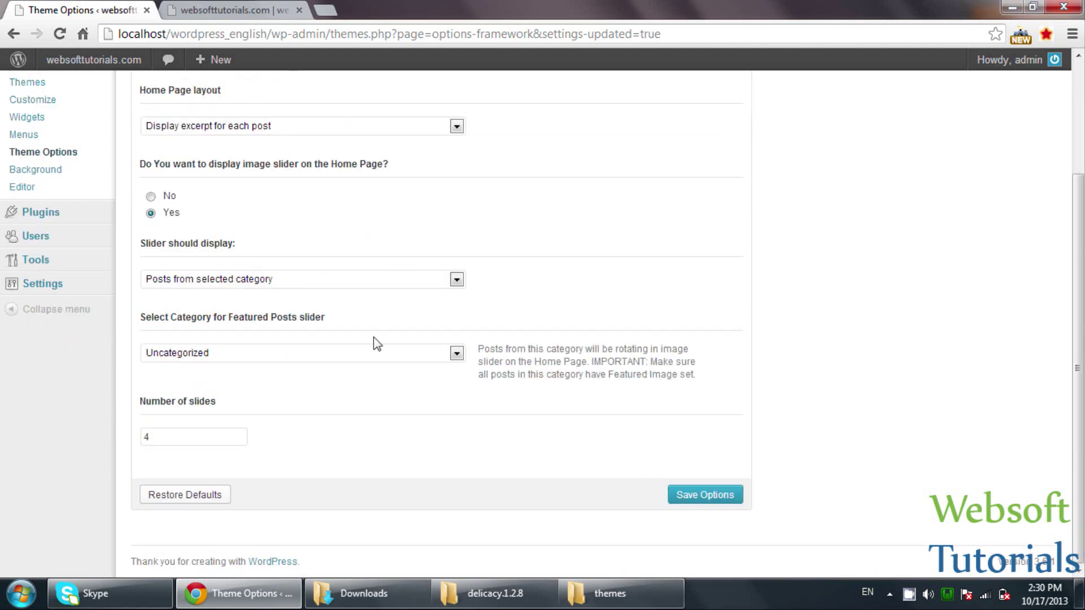
scroll(374, 337, up, 4)
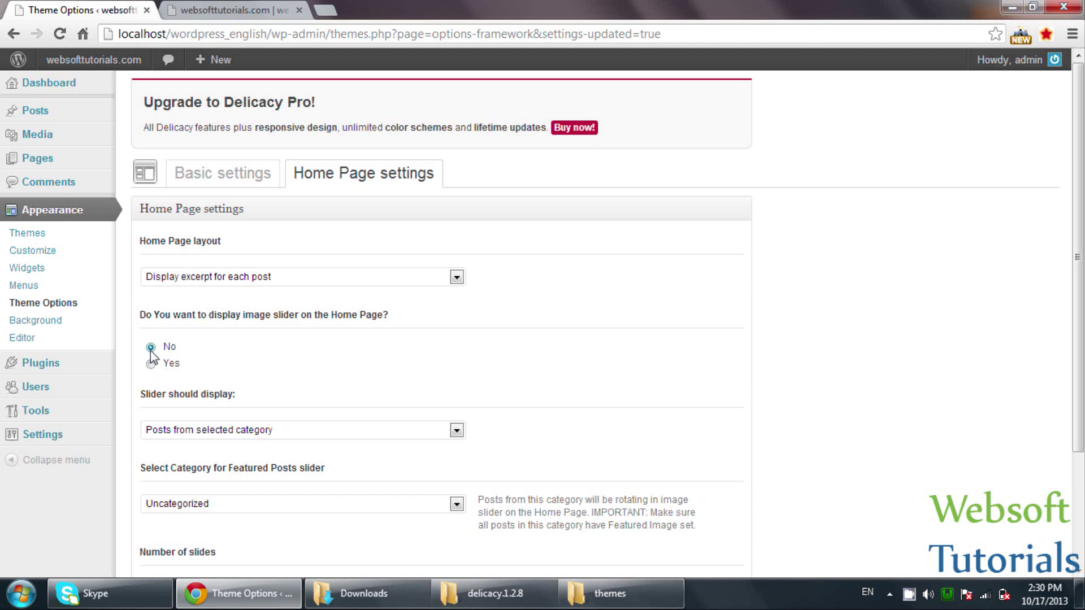
scroll(323, 374, down, 4)
click(675, 488)
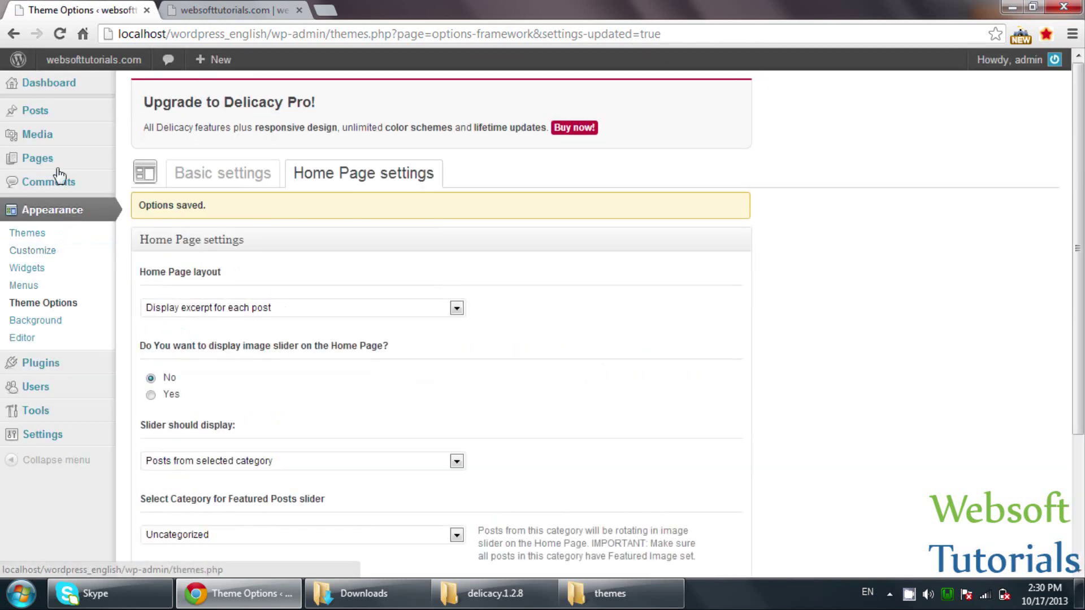
Step: Start a new post titled Slide1
mouse_move(62, 111)
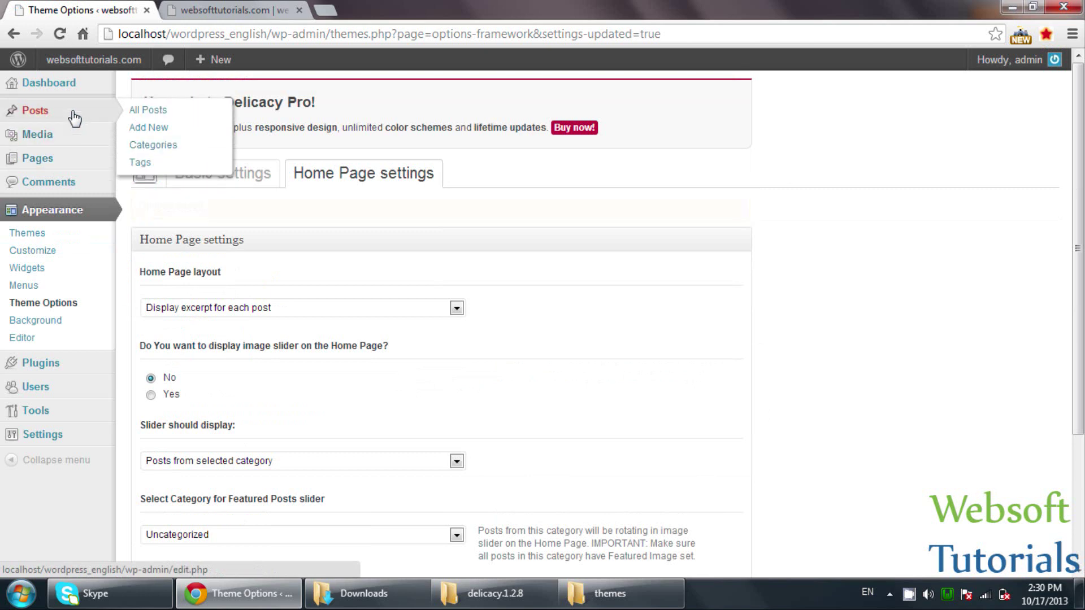
click(156, 128)
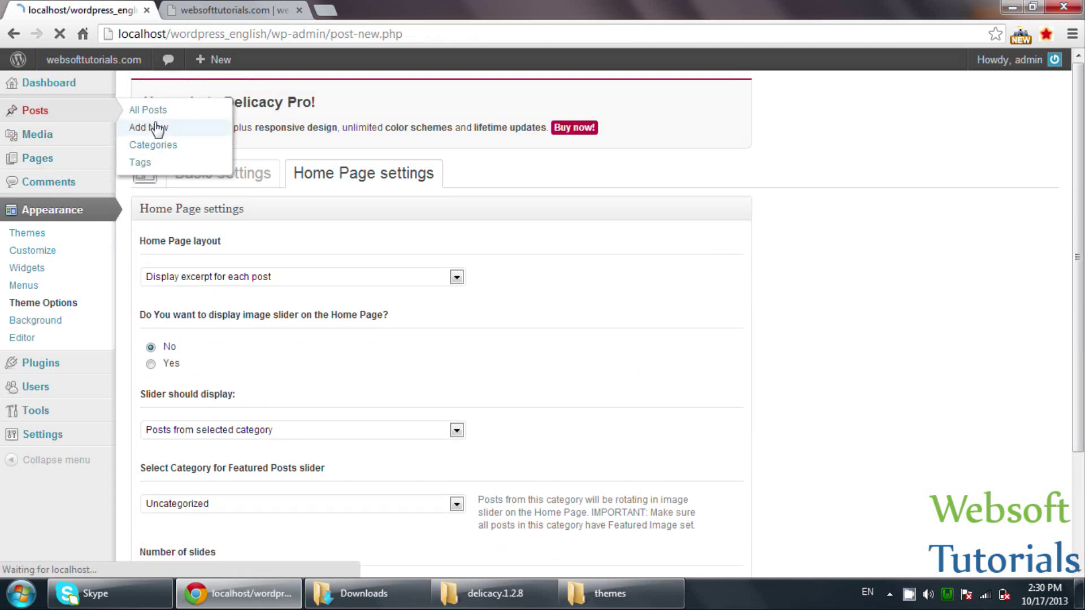
text(Slide1)
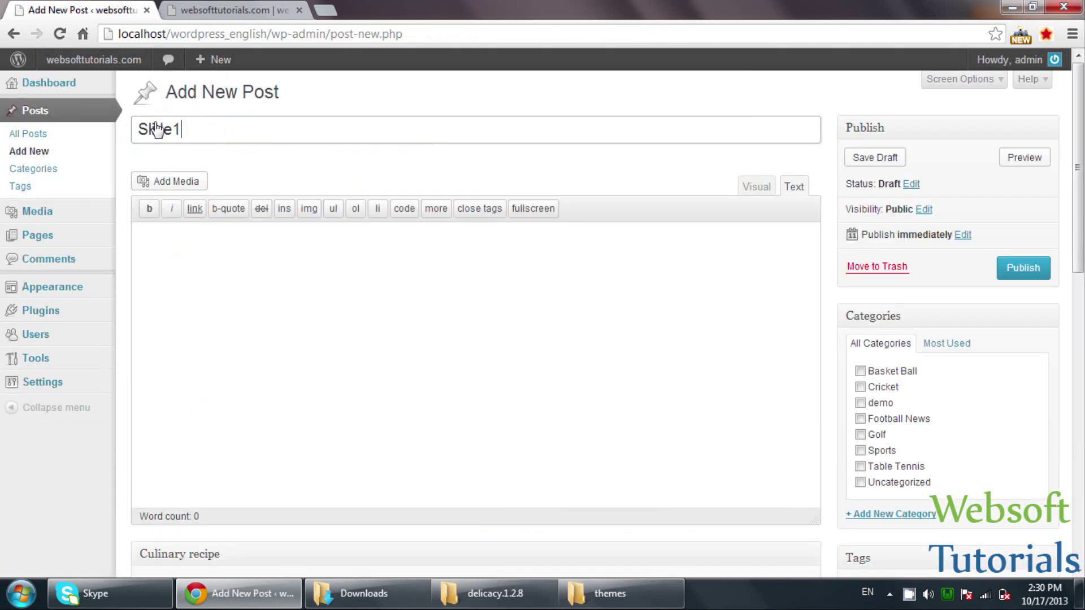
Step: Create a new category named slider for the Slide1 post, with no parent category
click(862, 515)
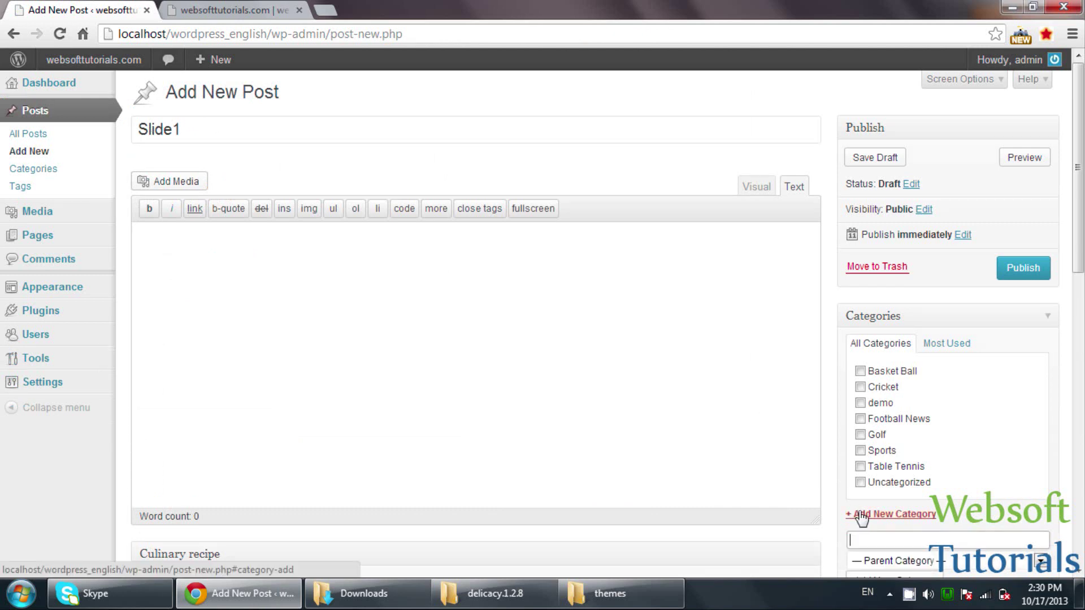
text(slide)
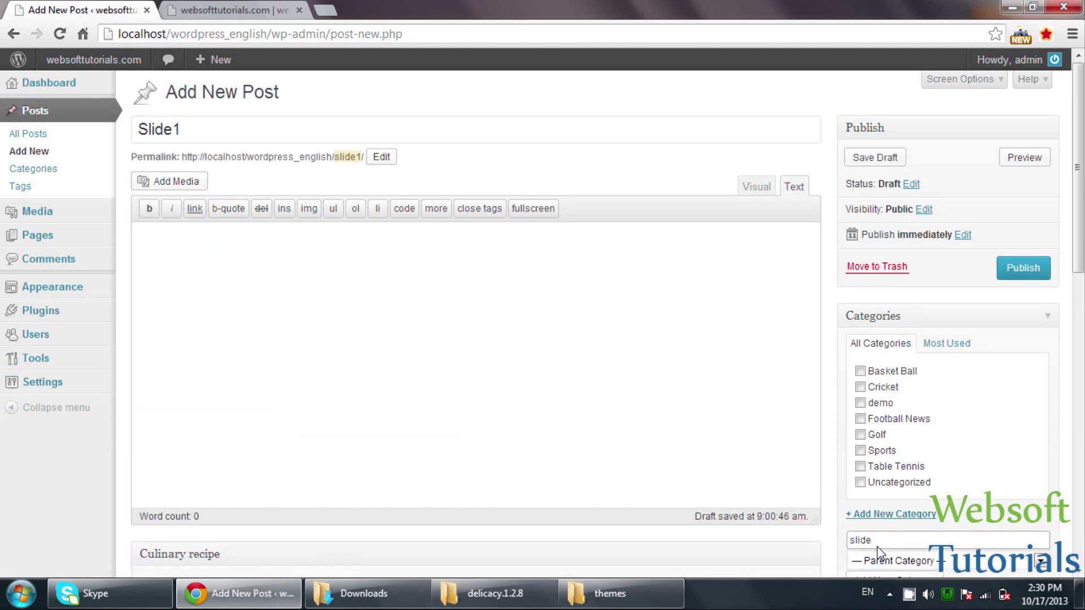
text(er)
key(BackSpace)
key(BackSpace)
text(r)
scroll(967, 411, down, 3)
click(920, 433)
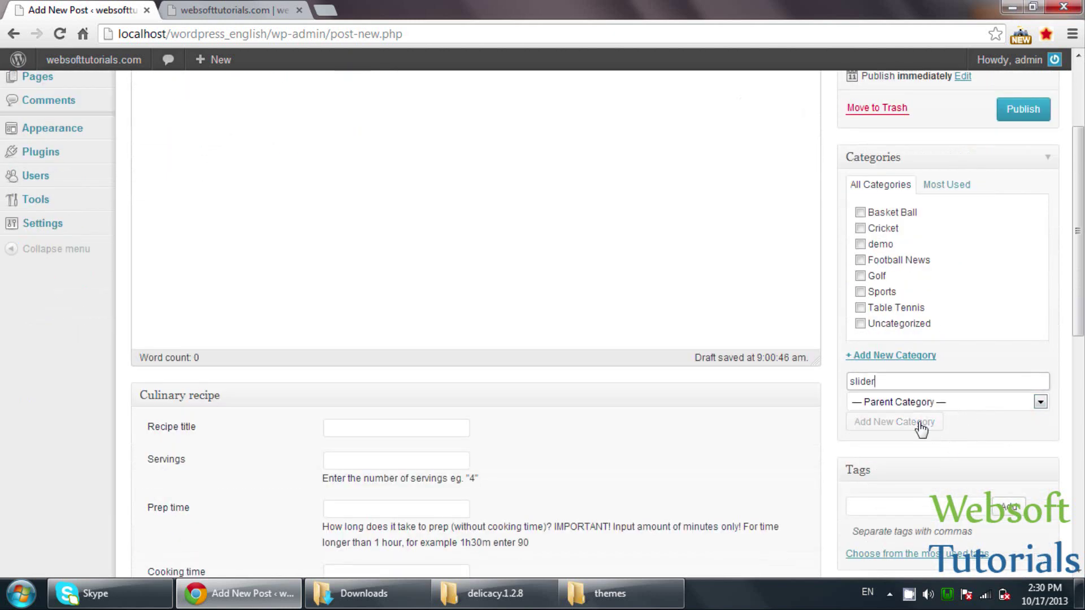
Step: Publish the Slide1 post and look over its settings
click(1047, 116)
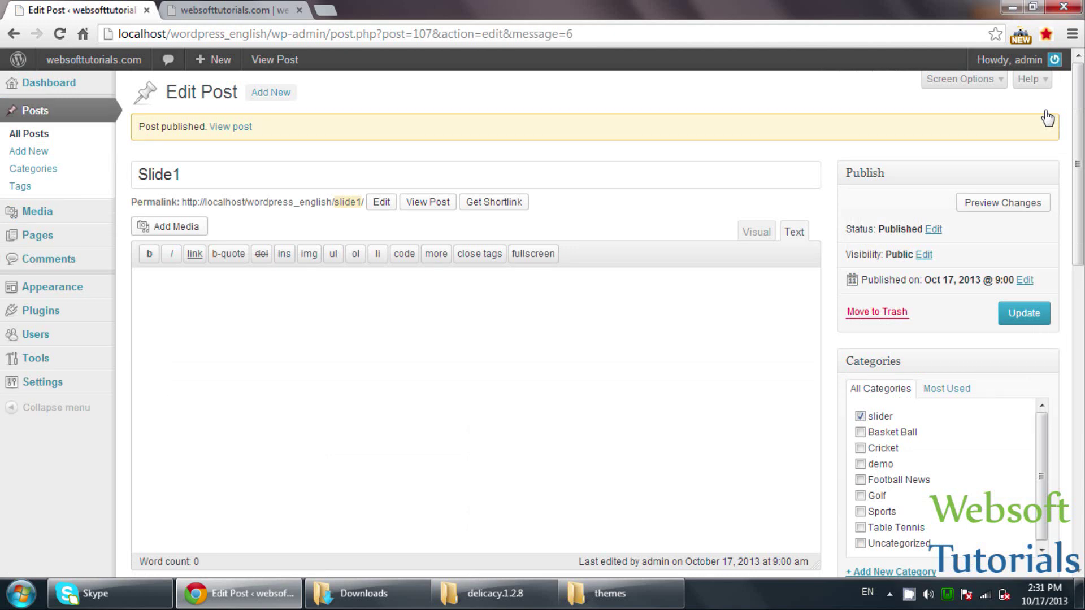
scroll(768, 316, down, 2)
scroll(768, 317, down, 4)
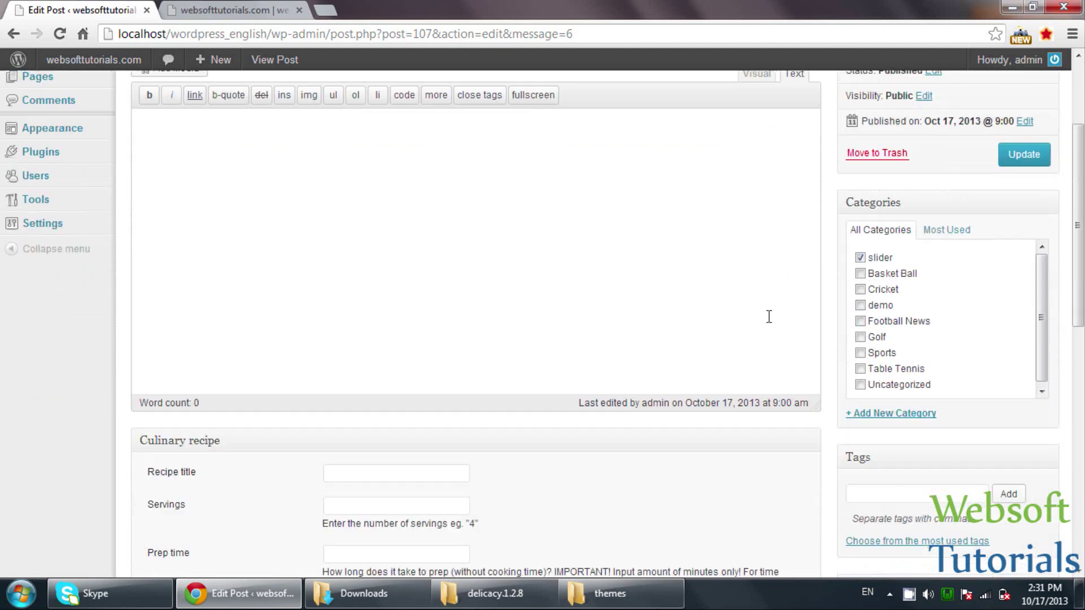
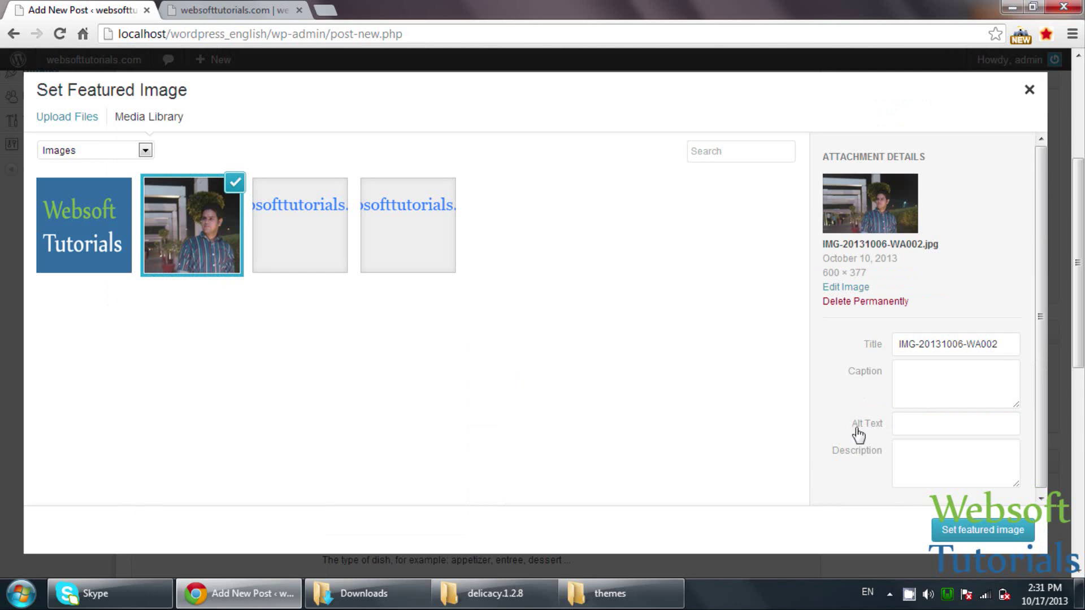
Step: Publish the slide2 post in the slider category with IMG-20131006-WA002.jpg as its featured image
click(966, 531)
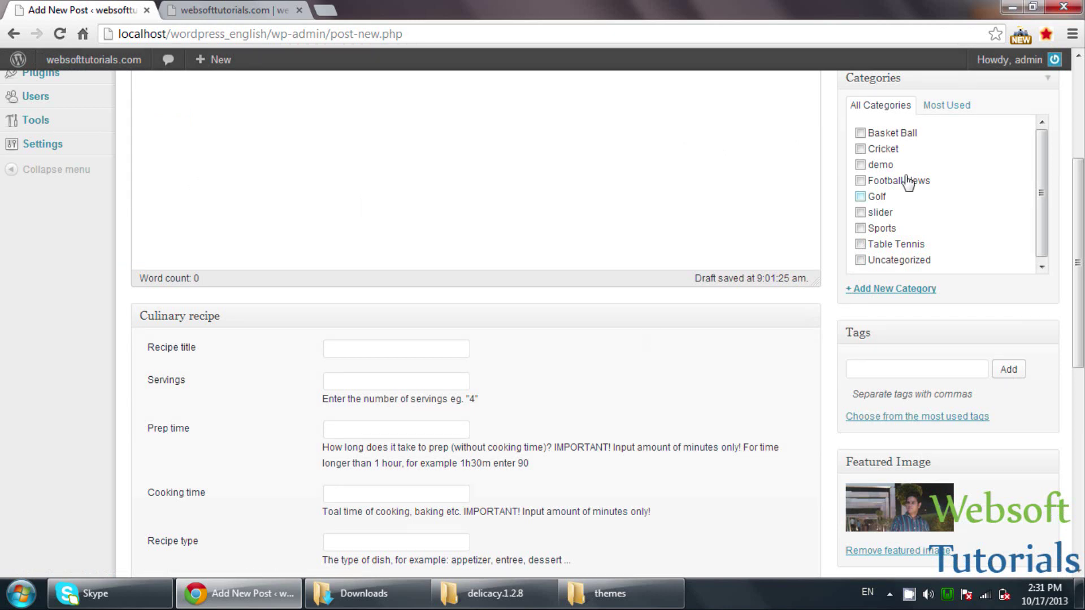
click(859, 213)
scroll(741, 243, up, 3)
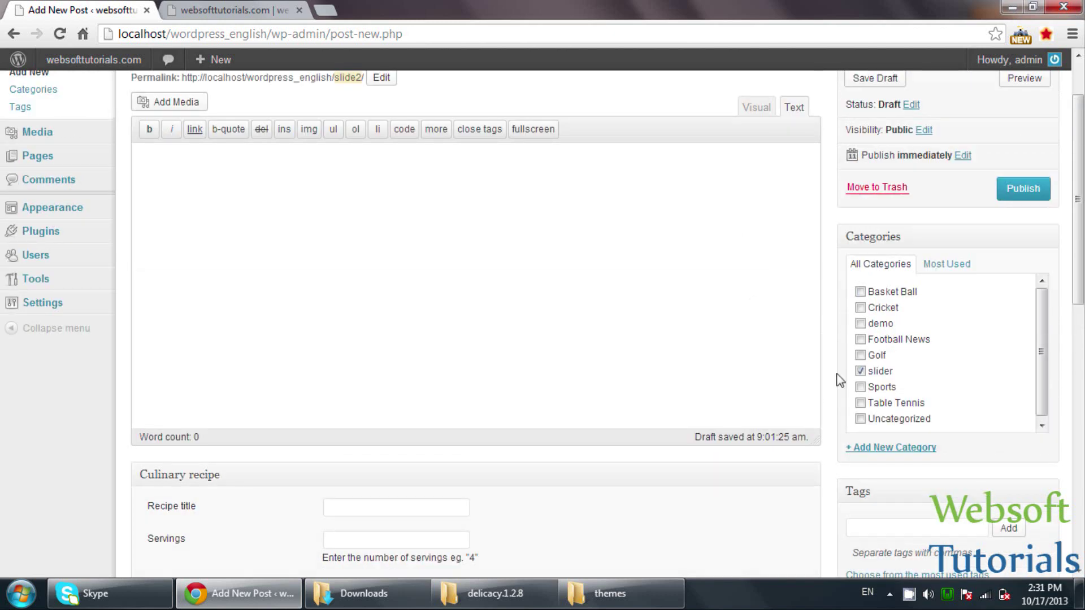
click(1009, 204)
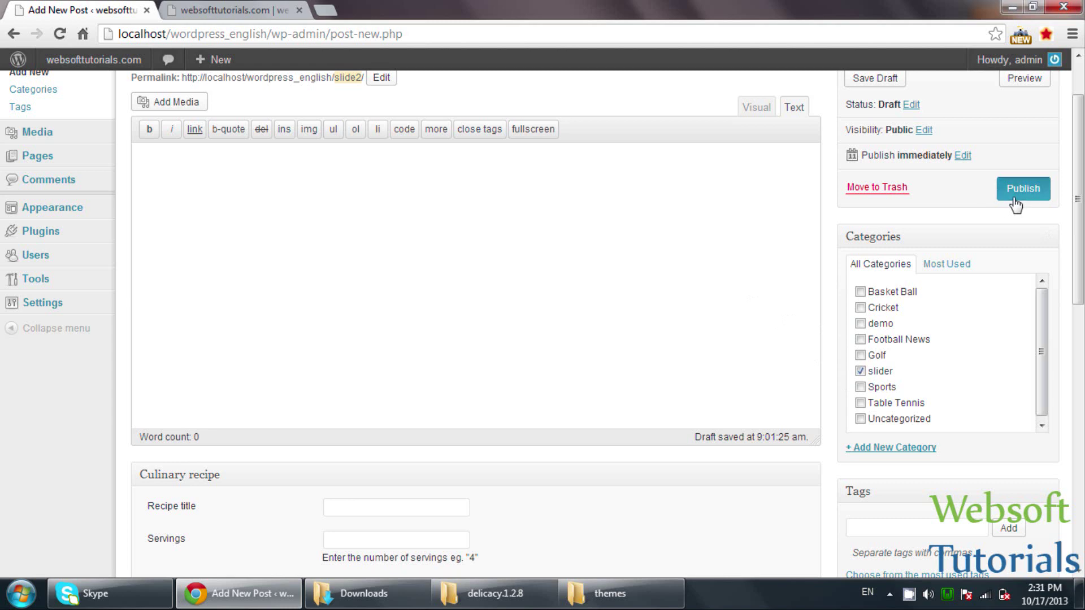
scroll(628, 212, down, 2)
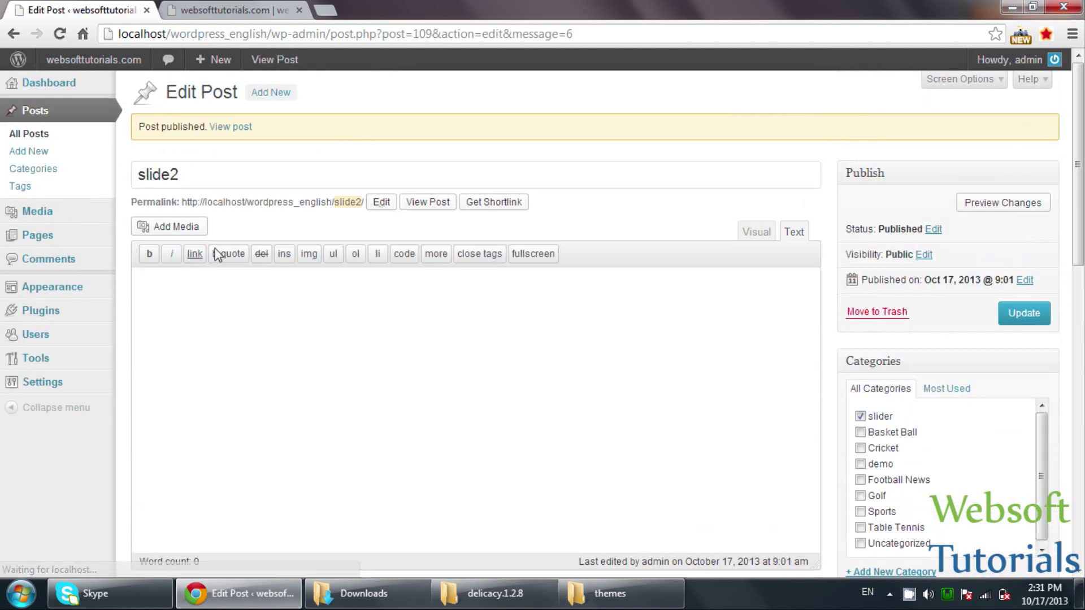
Step: In the theme options, turn on the home page image slider and have it display posts from selected category
mouse_move(73, 286)
click(149, 356)
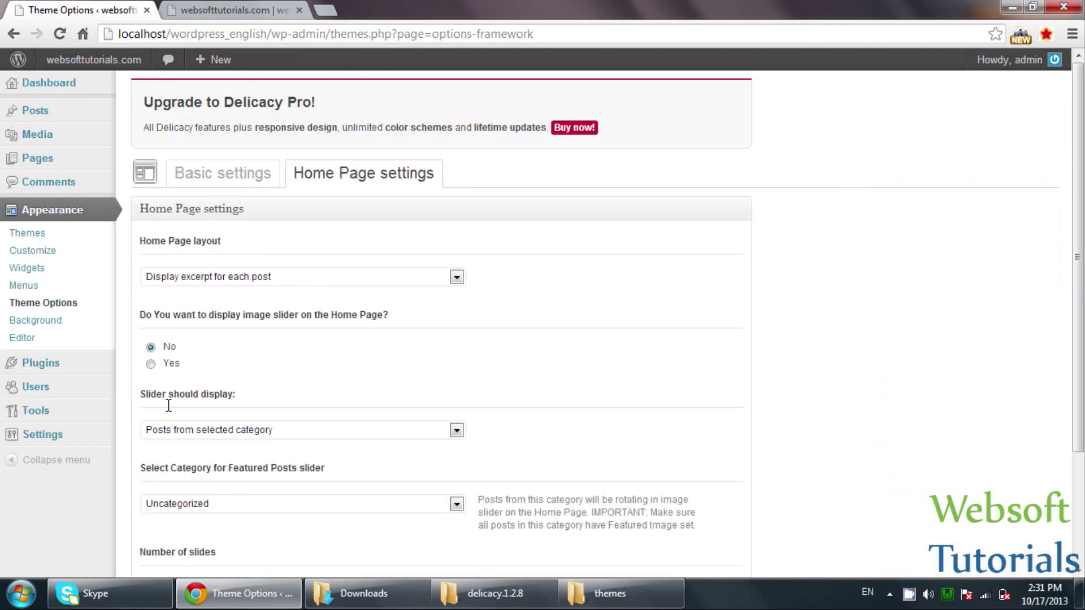
click(151, 364)
scroll(229, 376, down, 3)
click(272, 353)
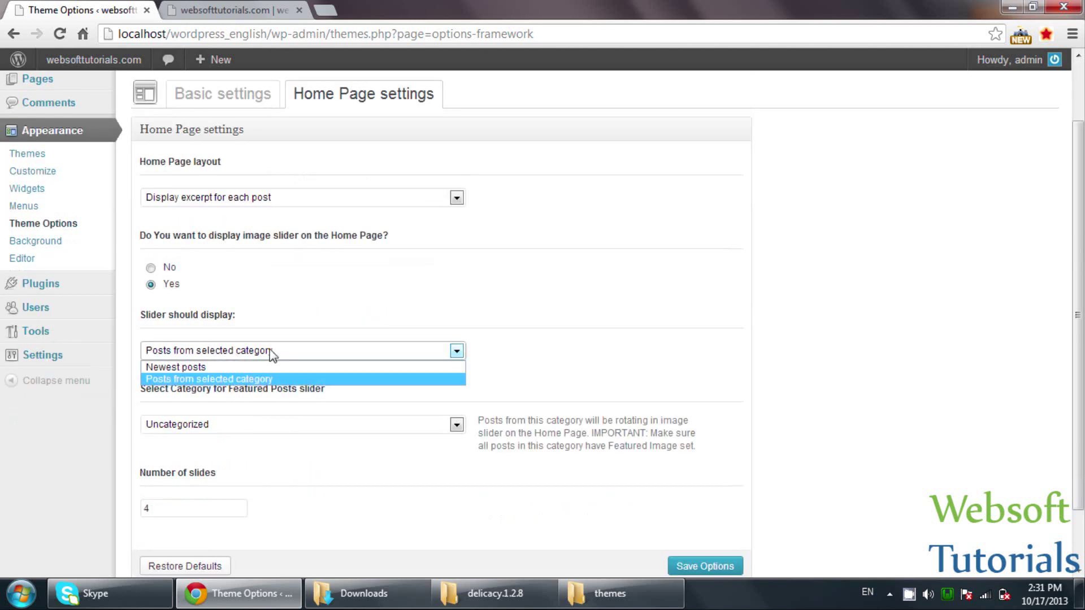
click(263, 379)
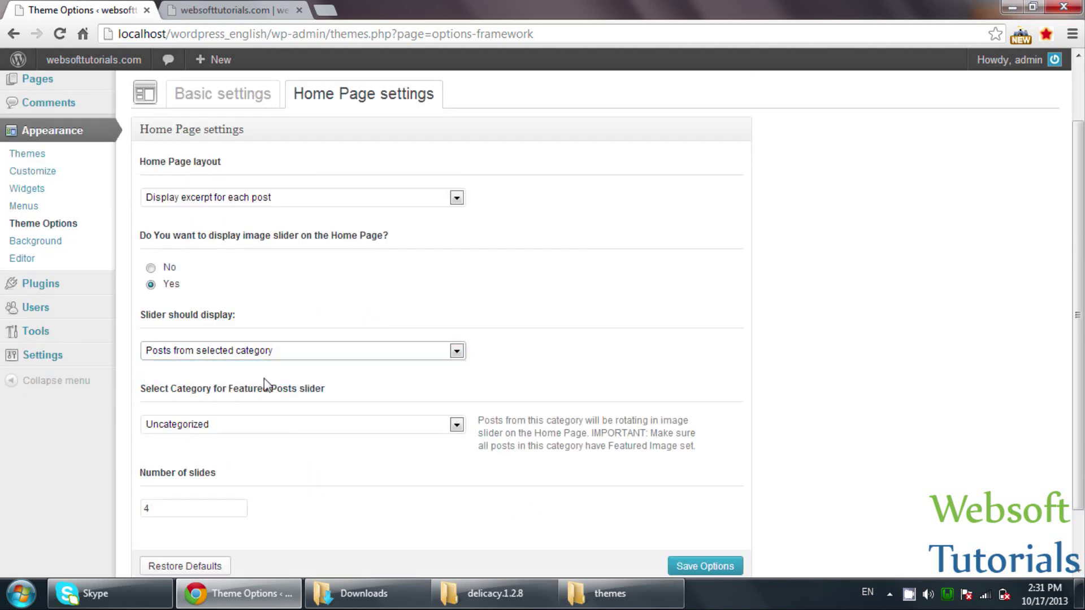
Step: Choose slider as the category for the Featured Posts slider and save the theme options
click(262, 426)
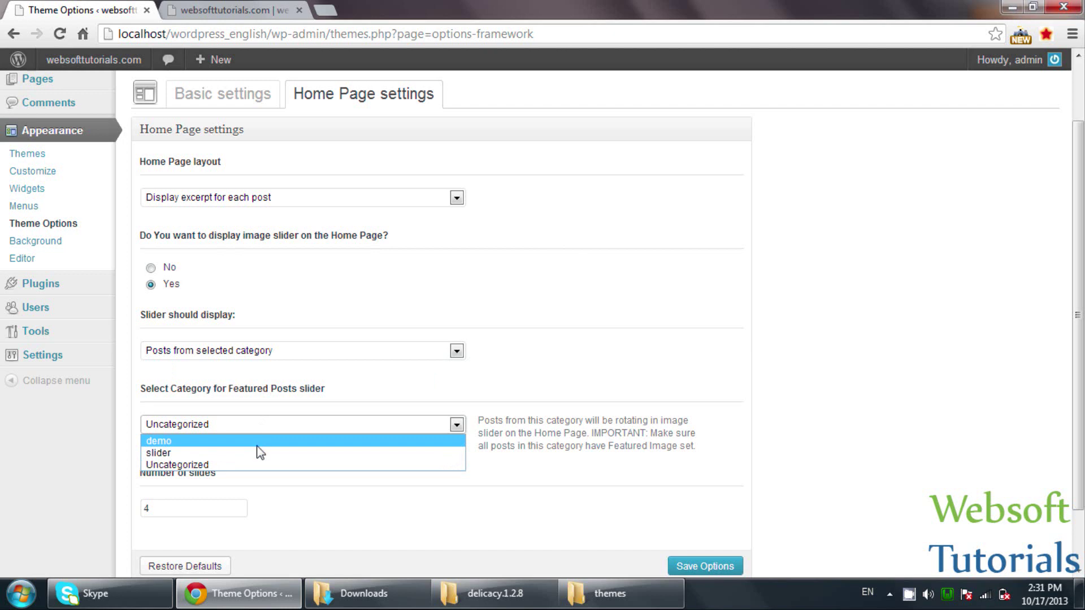
click(256, 453)
scroll(257, 472, down, 1)
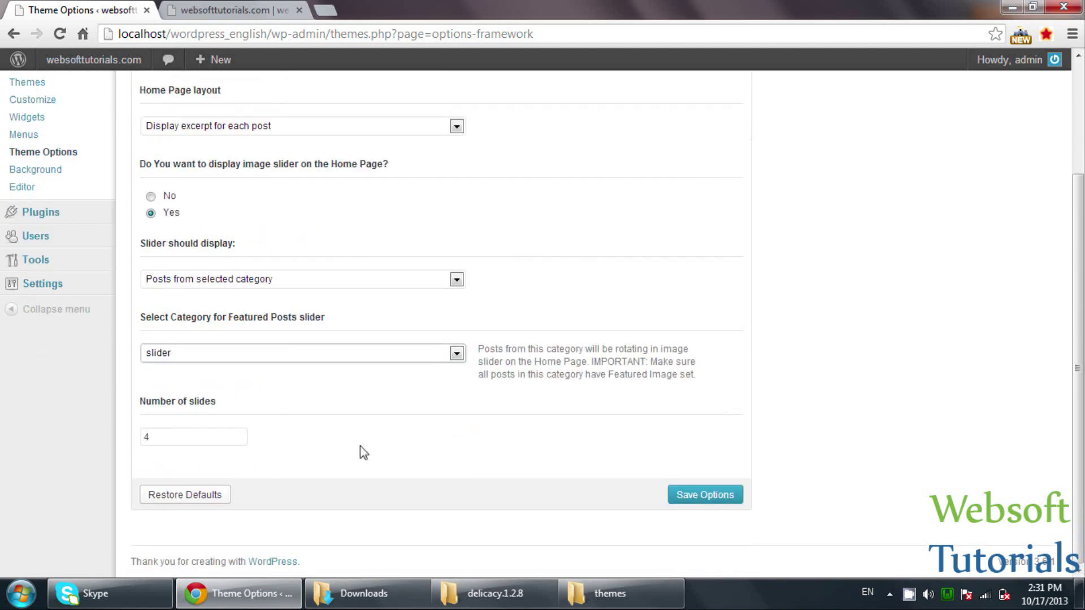
click(181, 440)
click(695, 503)
Step: Return to the site's front page at localhost/wordpress_english/ and reload it to view the image slider
click(206, 9)
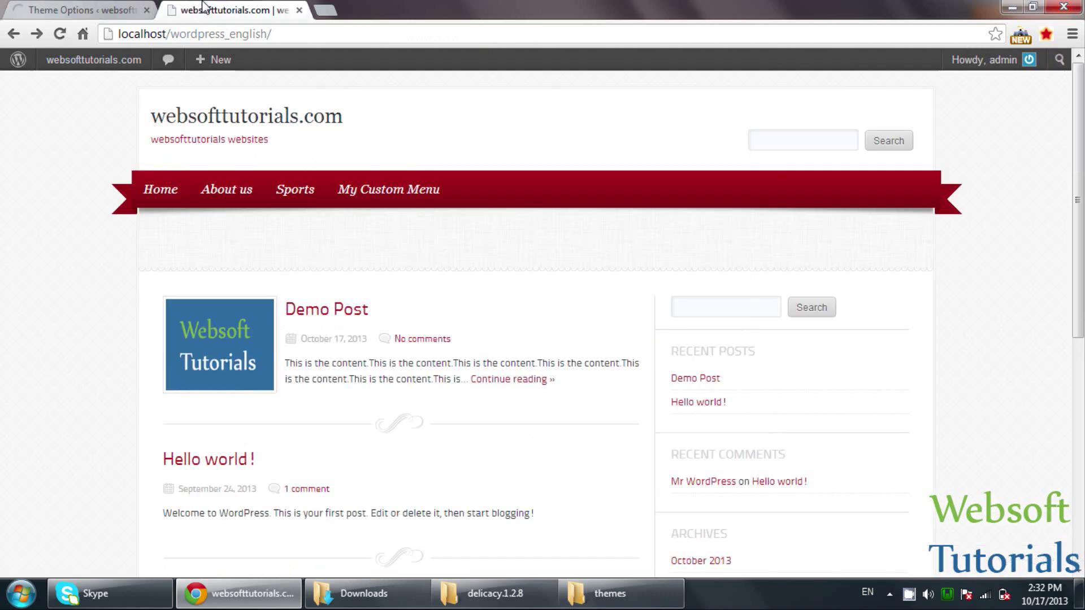
click(205, 35)
key(Return)
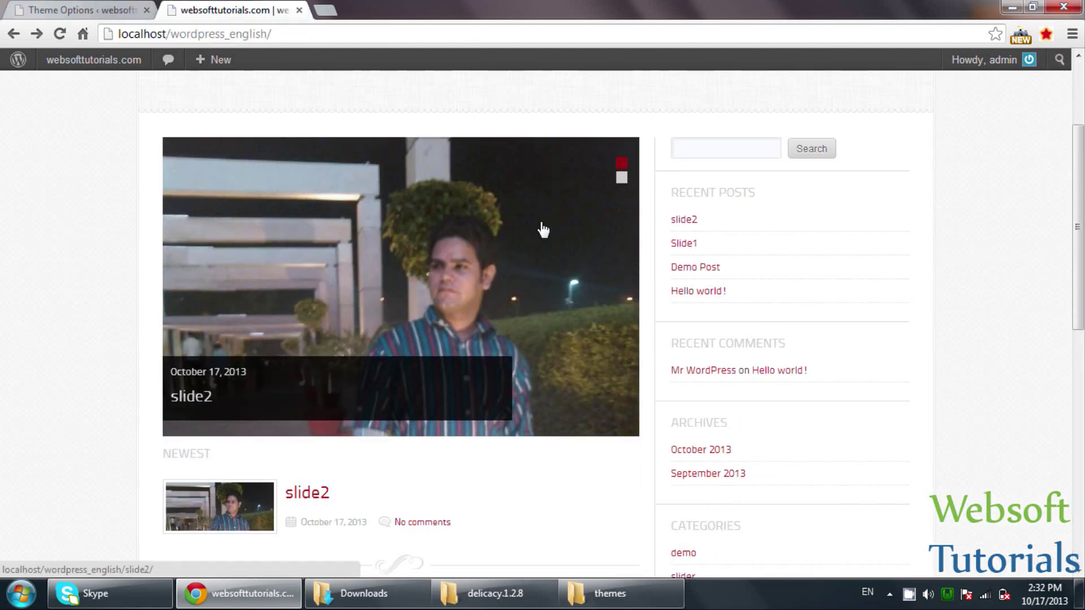
Step: Switch between the slide2 and Slide1 slides on the home page, look over the post list, and reload the Home page
click(622, 178)
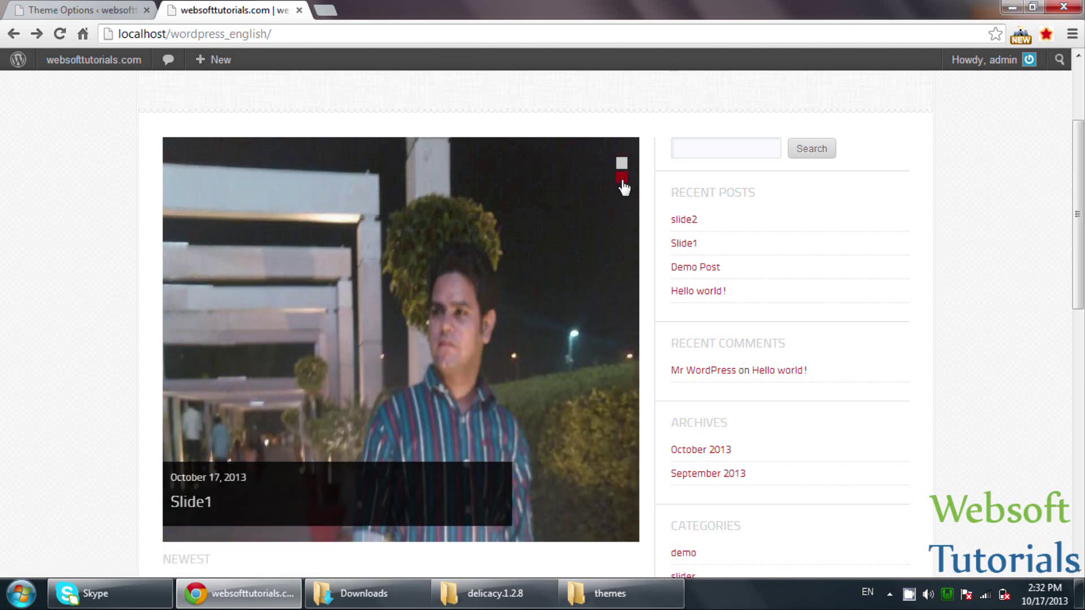
click(621, 164)
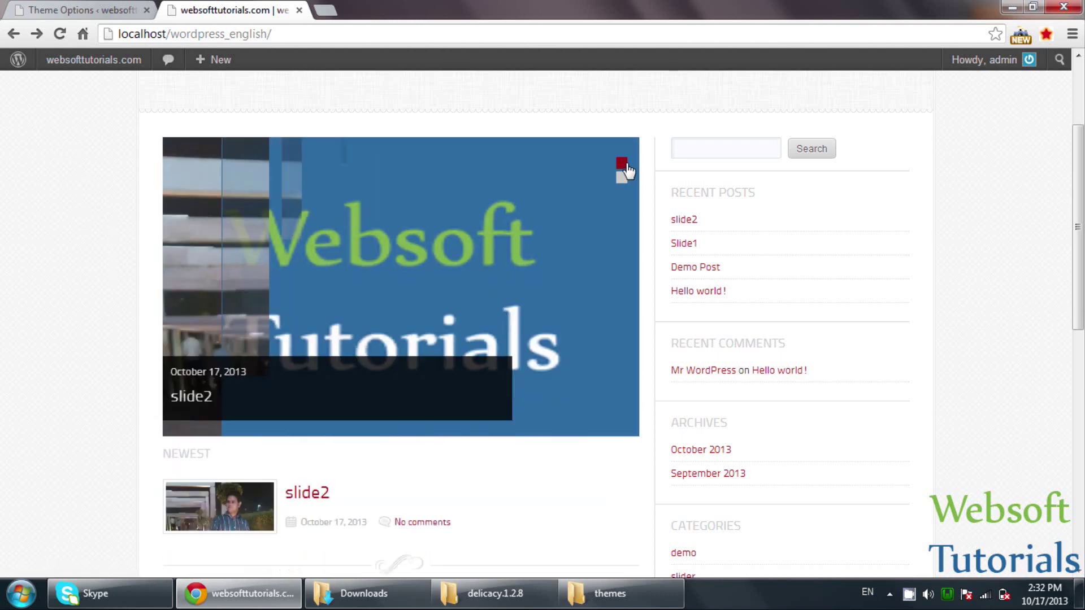
click(622, 179)
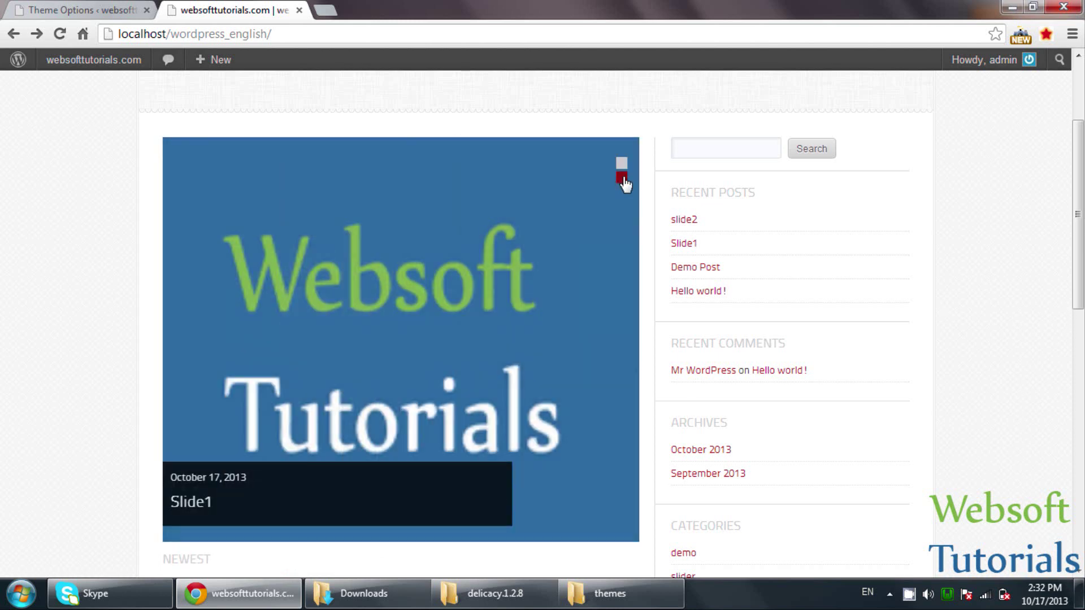
scroll(118, 291, down, 3)
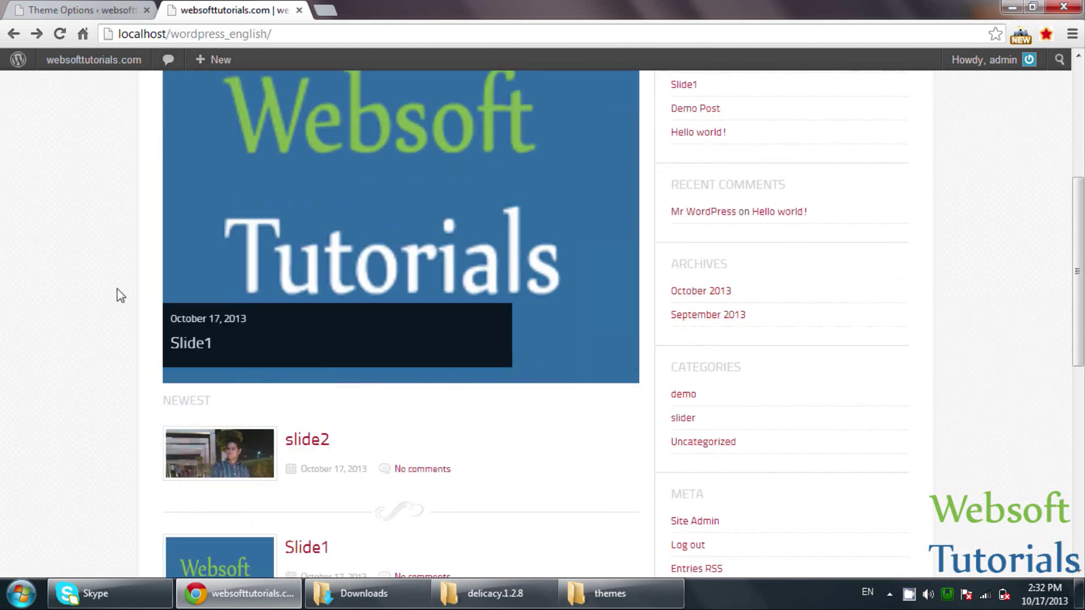
scroll(118, 291, down, 4)
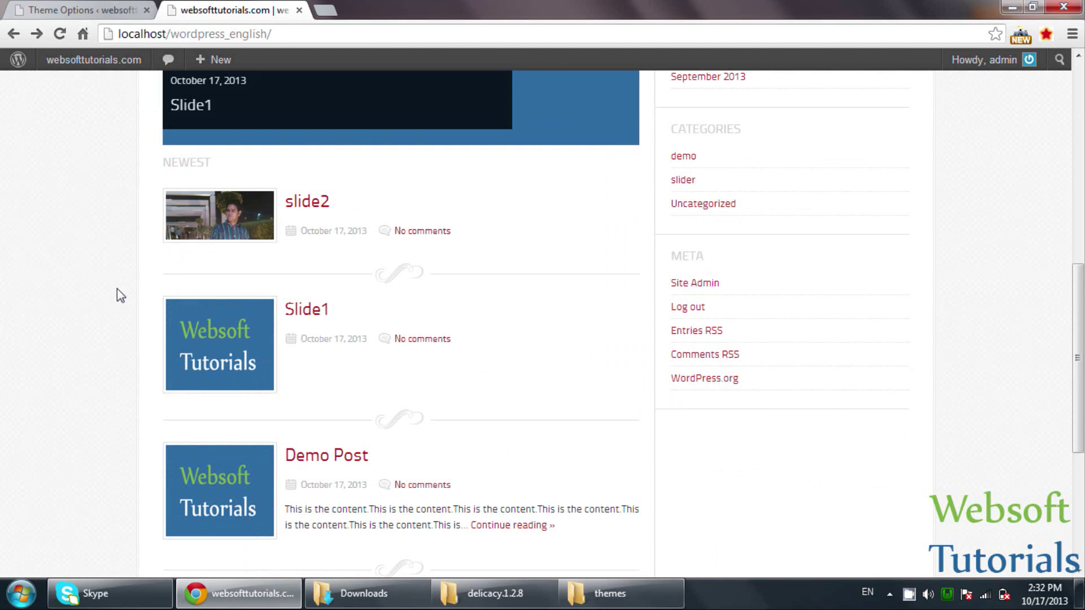
scroll(117, 289, down, 5)
scroll(117, 289, up, 8)
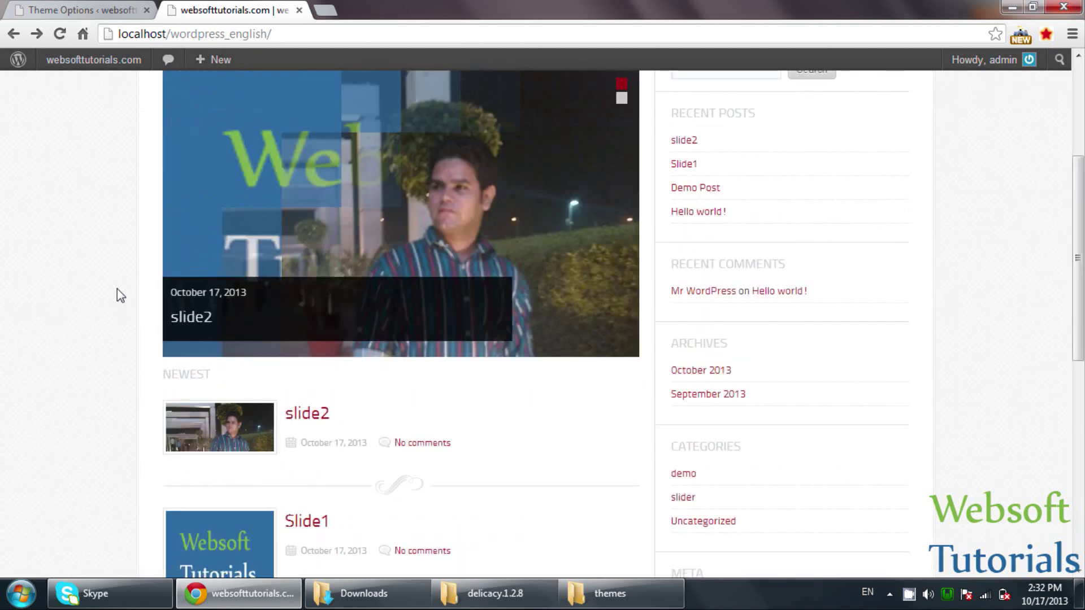
scroll(117, 289, up, 4)
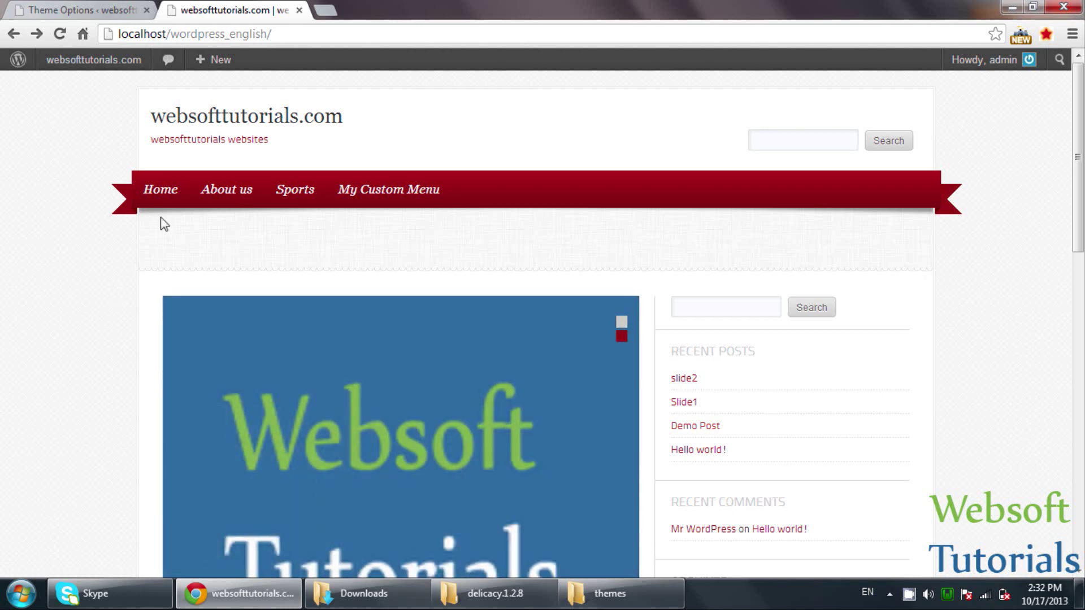
click(171, 195)
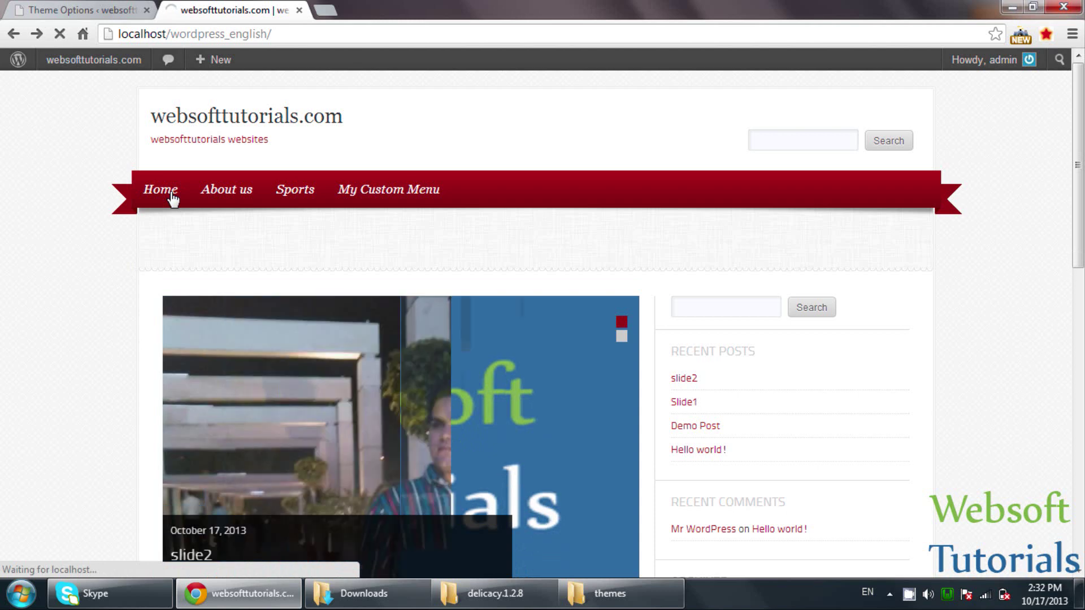
Step: Return to the site's admin area and search the theme installer for blog
click(120, 15)
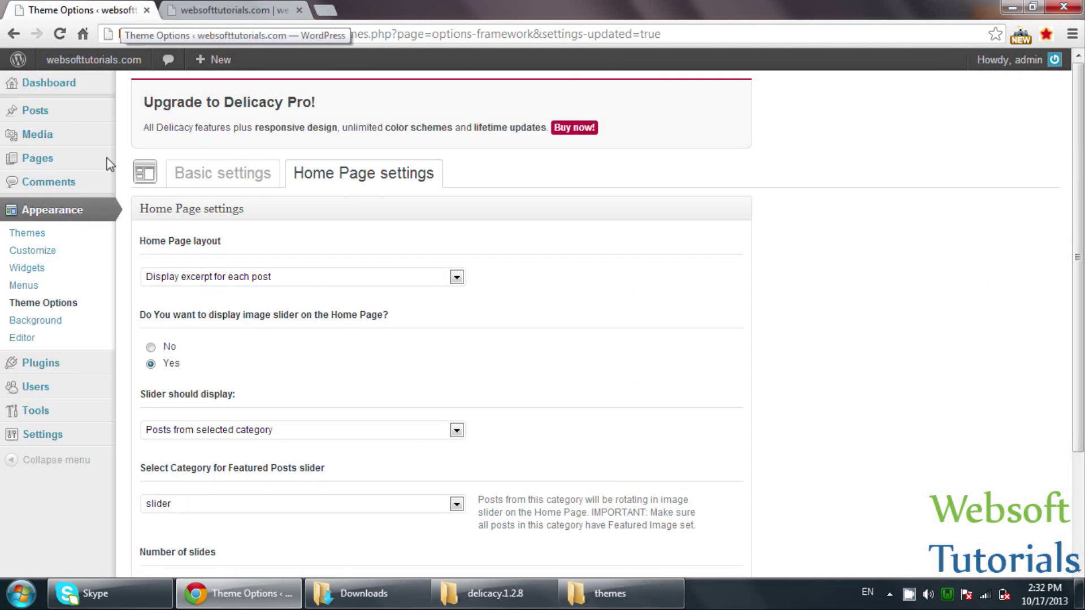
click(93, 241)
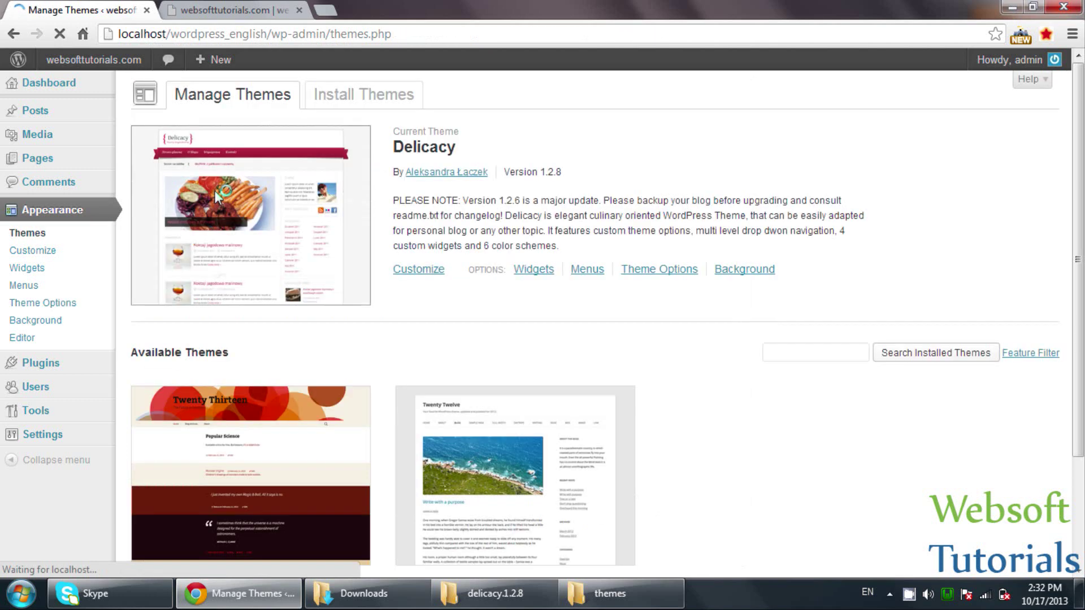
click(323, 94)
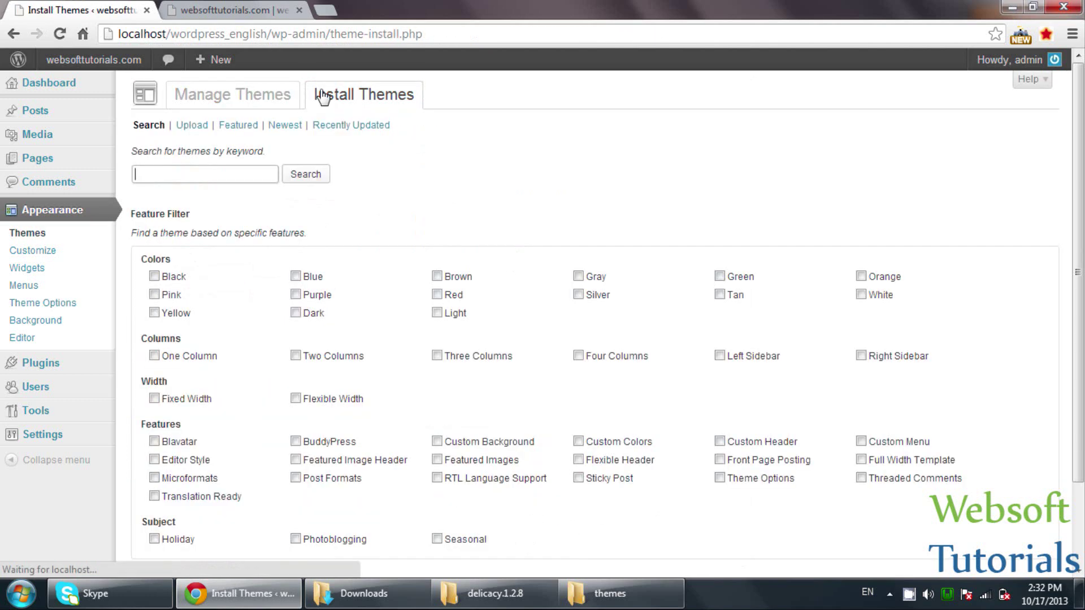
text(blog)
key(Return)
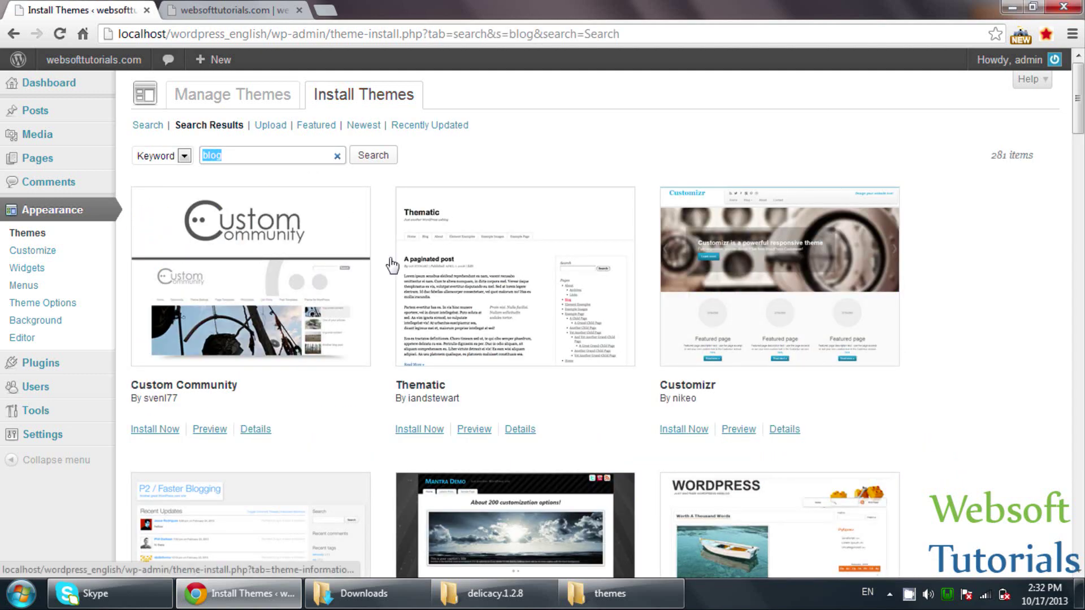
Step: Find the Asteroid theme in the search results, install it, and activate it
scroll(389, 258, down, 7)
scroll(389, 258, down, 20)
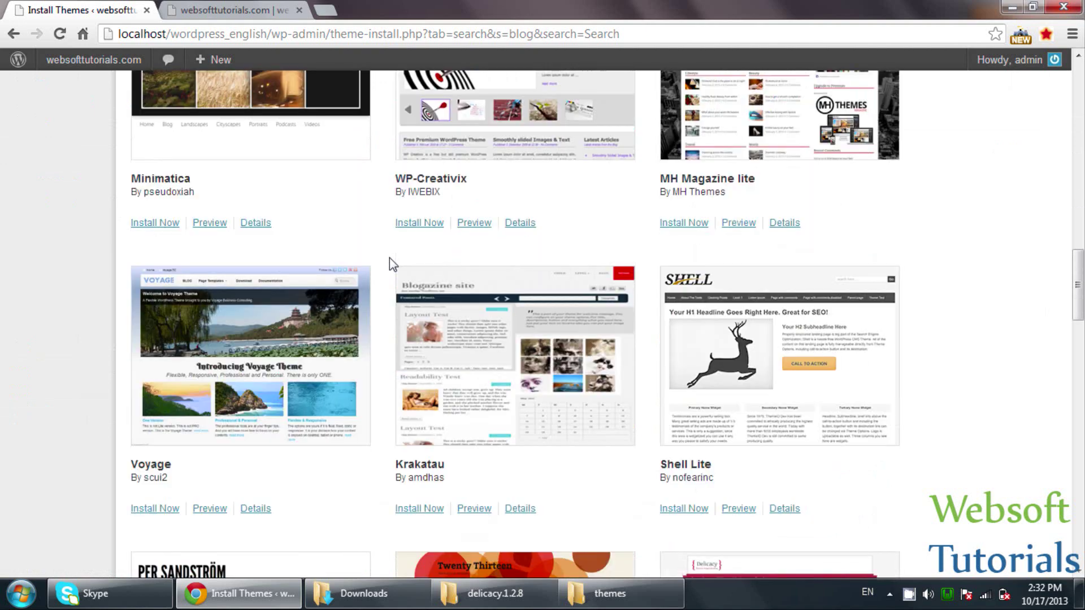
scroll(389, 258, down, 20)
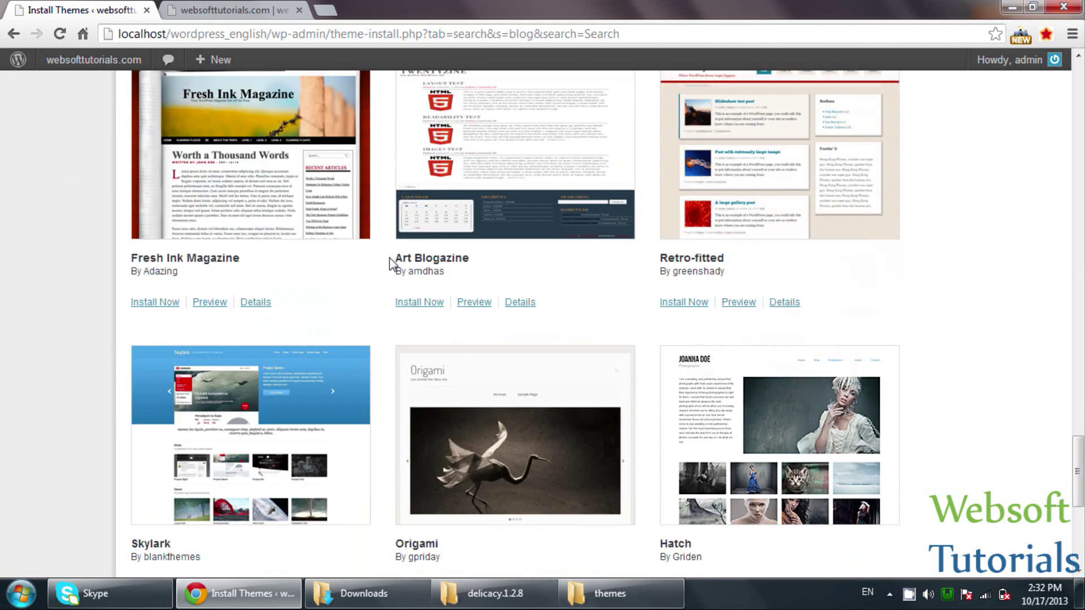
scroll(389, 257, down, 5)
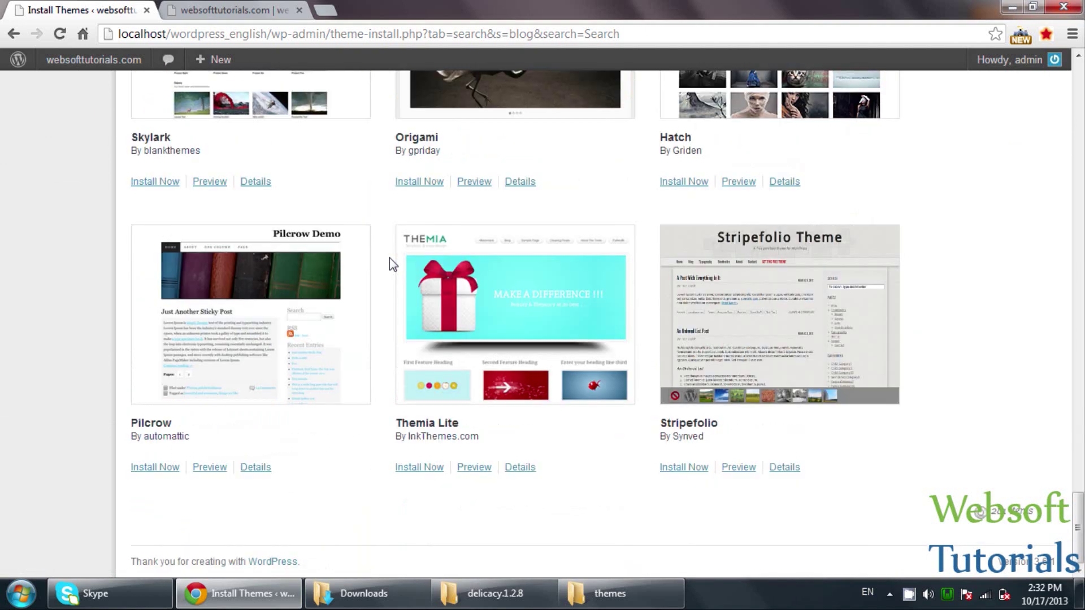
scroll(389, 258, down, 3)
scroll(389, 257, down, 17)
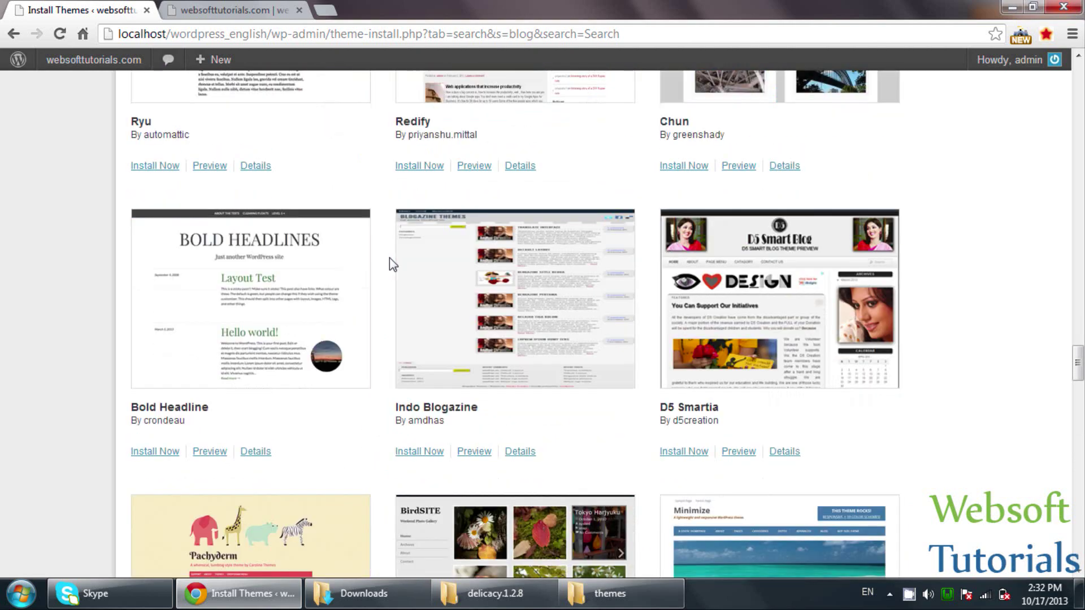
scroll(388, 258, down, 11)
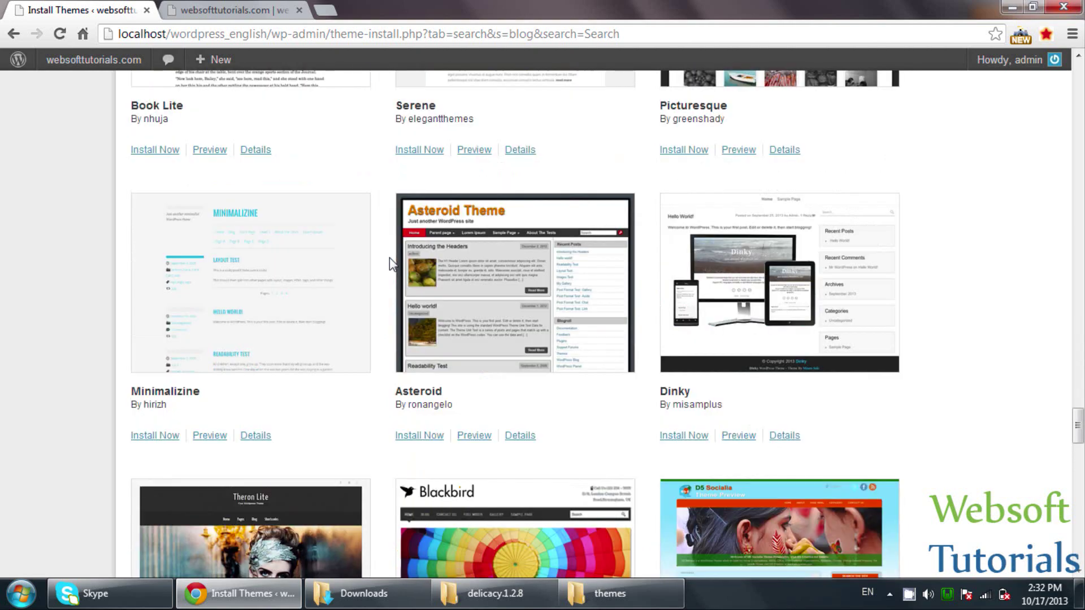
click(403, 436)
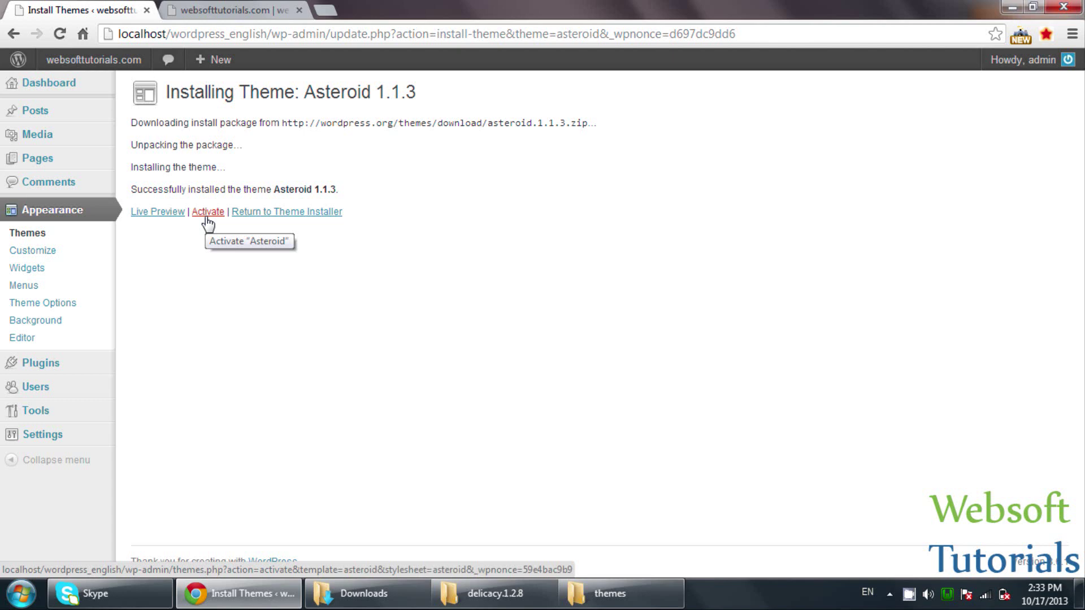
click(207, 212)
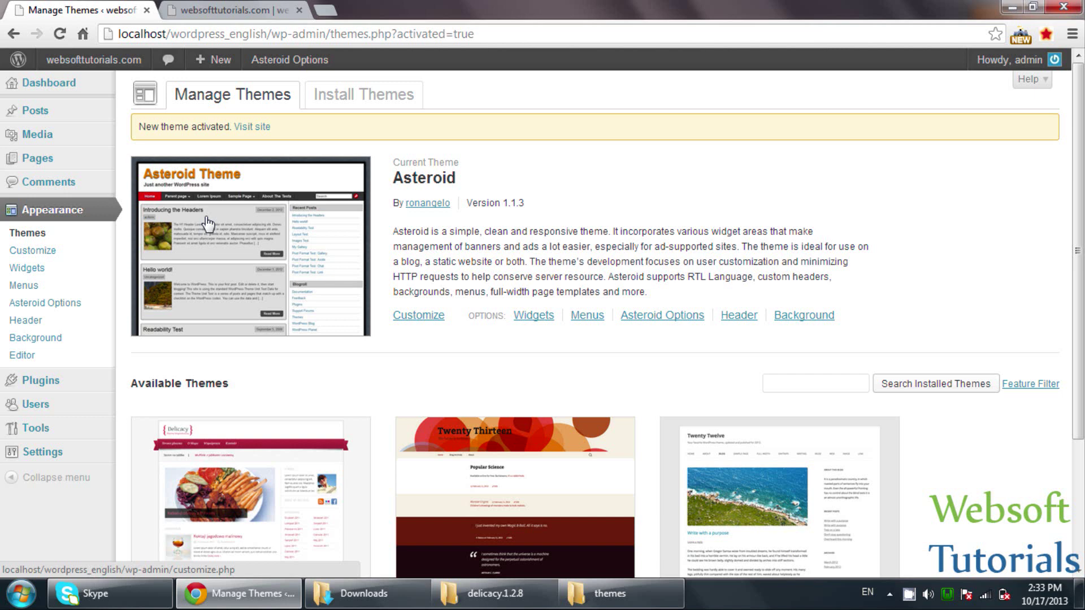
Step: Reload the front page at localhost/wordpress_english/ and examine its header, menu, posts and sidebar in the Asteroid theme
click(234, 10)
click(242, 34)
key(Return)
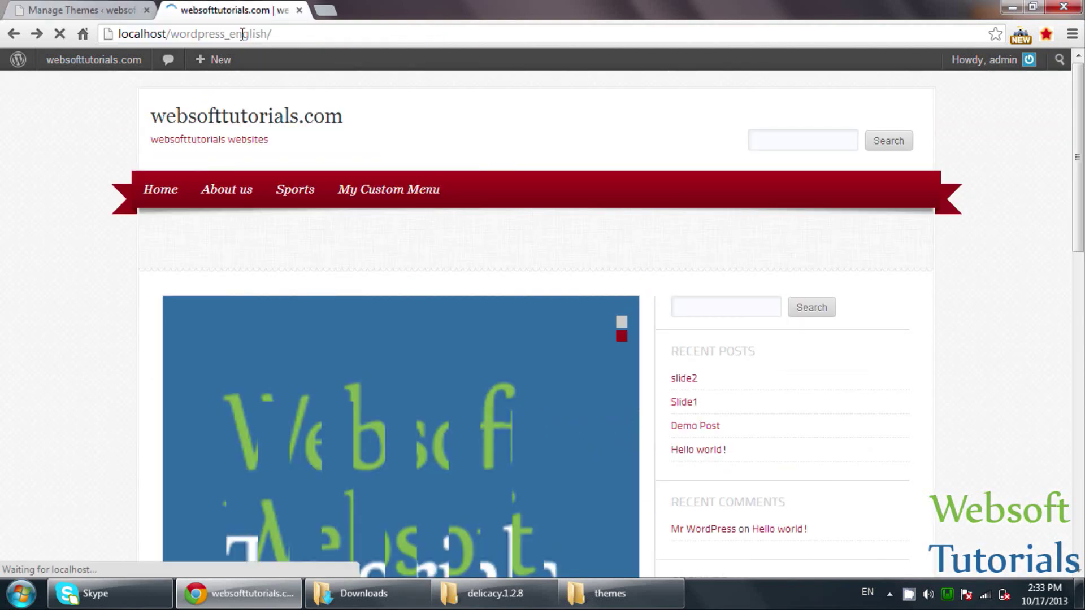
scroll(56, 214, down, 3)
scroll(56, 211, down, 4)
scroll(56, 211, up, 8)
scroll(56, 211, down, 9)
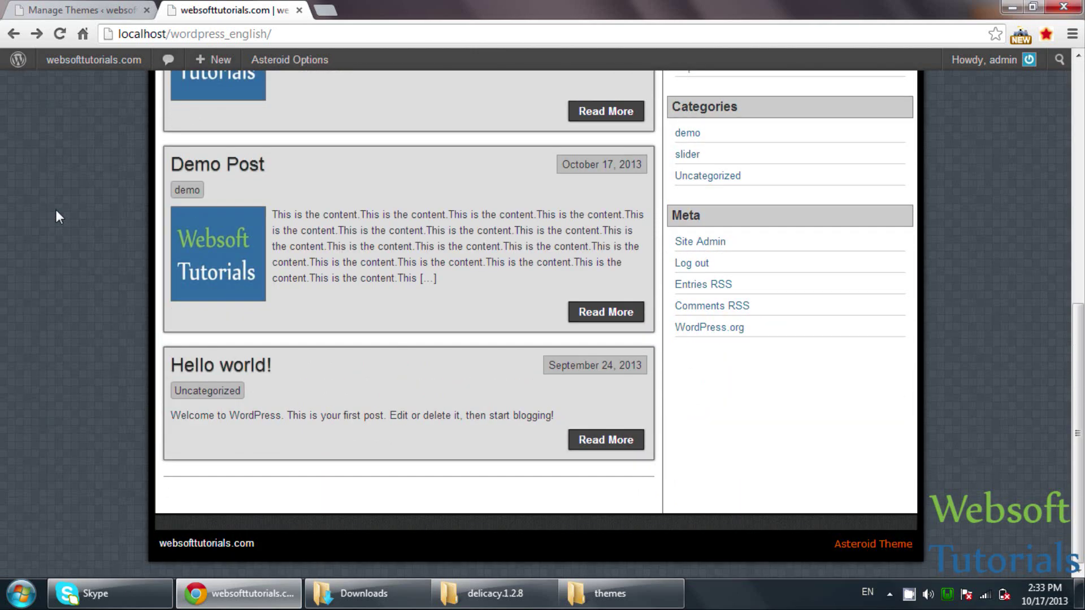
click(32, 9)
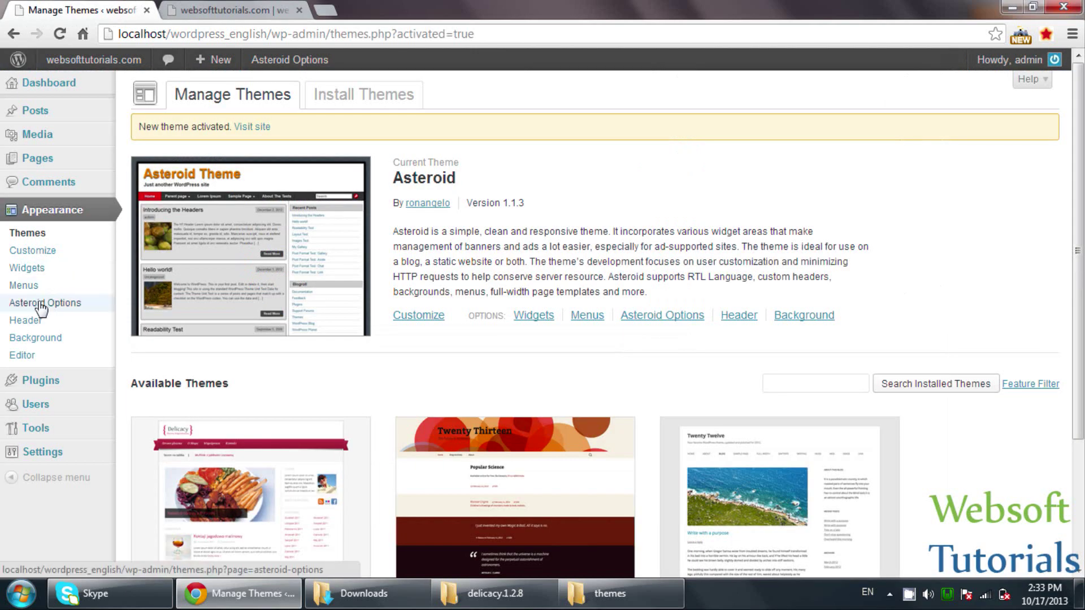
click(235, 9)
scroll(138, 215, up, 9)
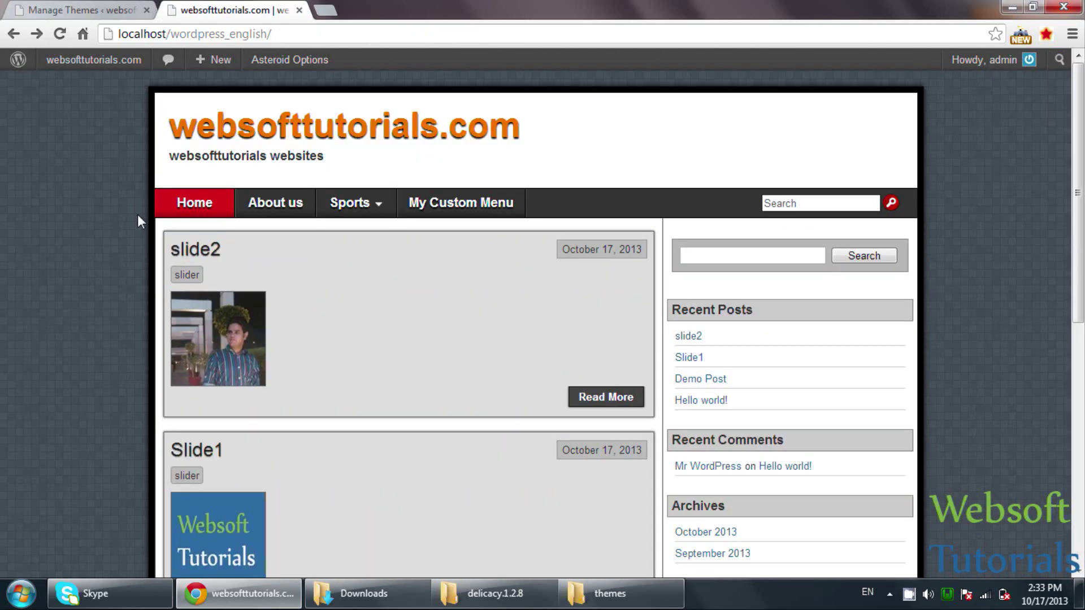
Step: Switch the active theme back to Delicacy and reload the front page
click(125, 7)
scroll(119, 381, down, 3)
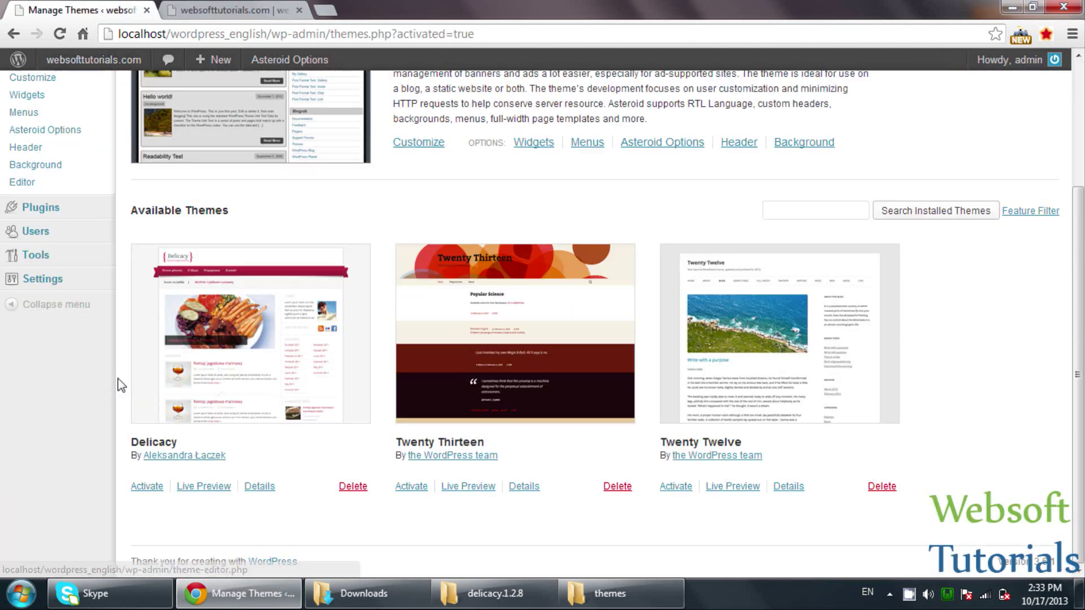
click(146, 485)
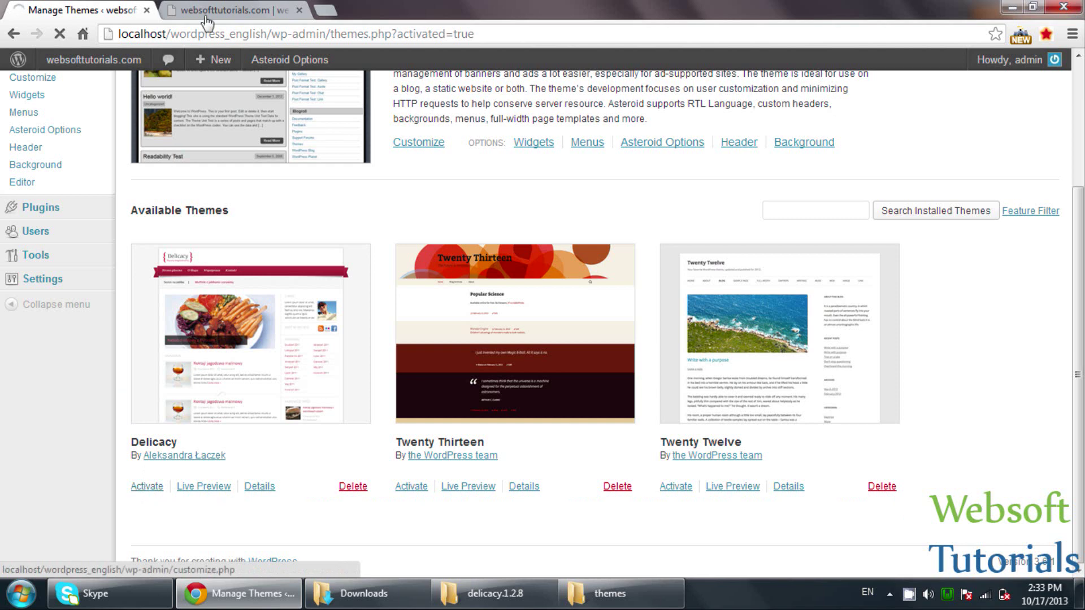
click(206, 11)
key(F5)
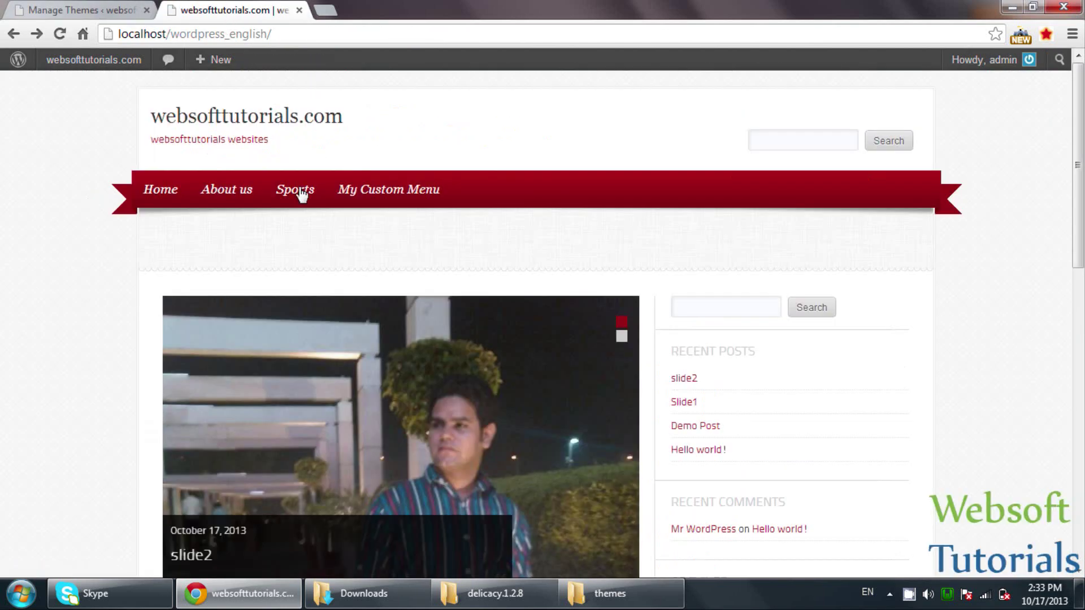
Step: Activate the Asteroid theme again from the available themes and return to the open front page
click(81, 11)
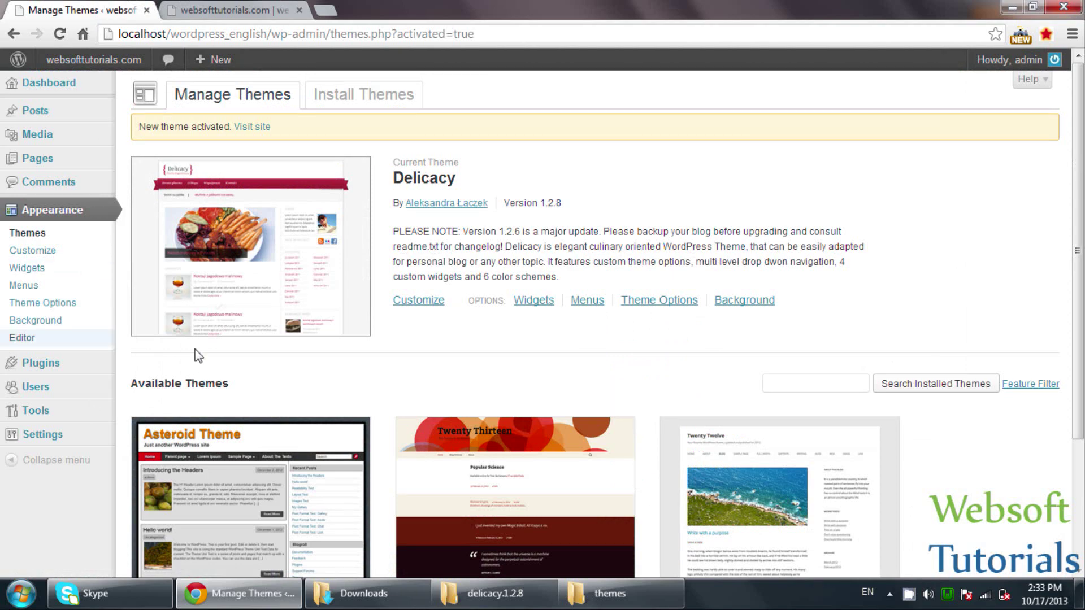
scroll(198, 356, down, 3)
click(147, 487)
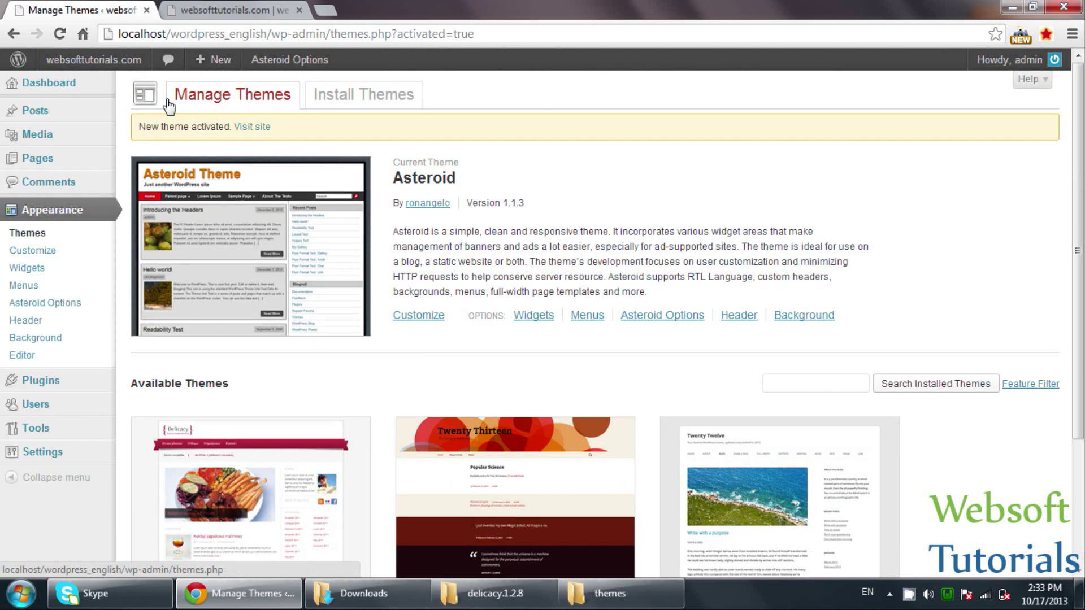
click(244, 10)
Step: Review the headermenu's structure and theme location settings, and compare them with the navigation on the front page
click(96, 12)
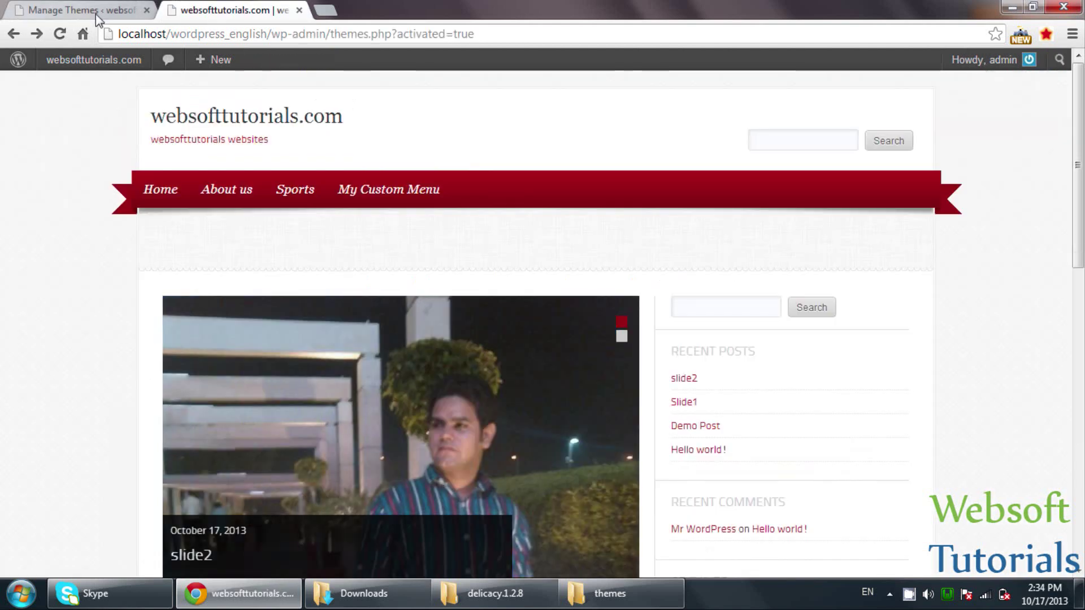
click(64, 290)
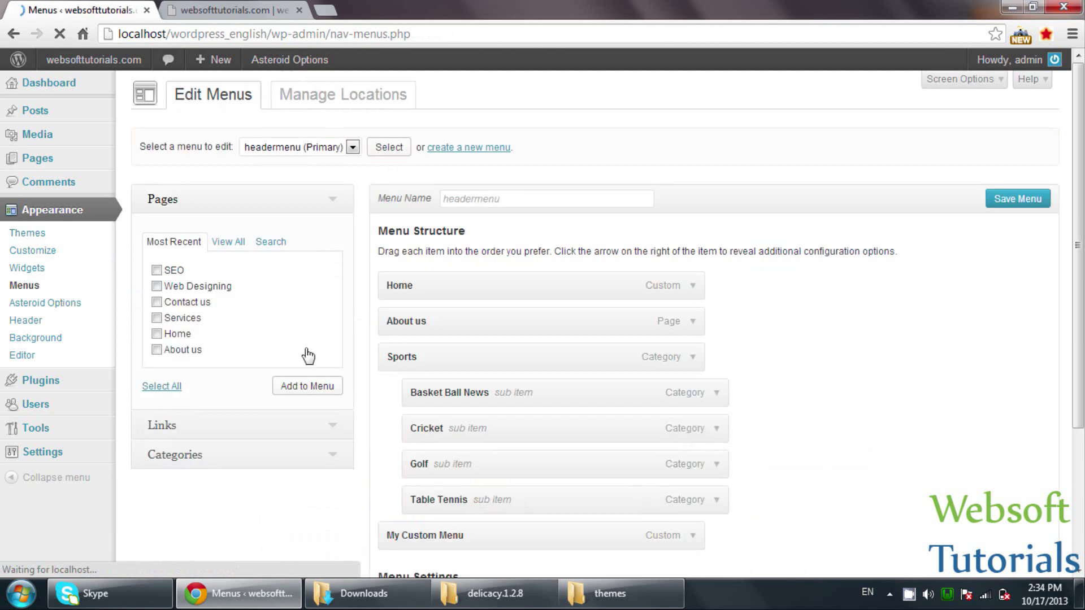
scroll(305, 353, down, 3)
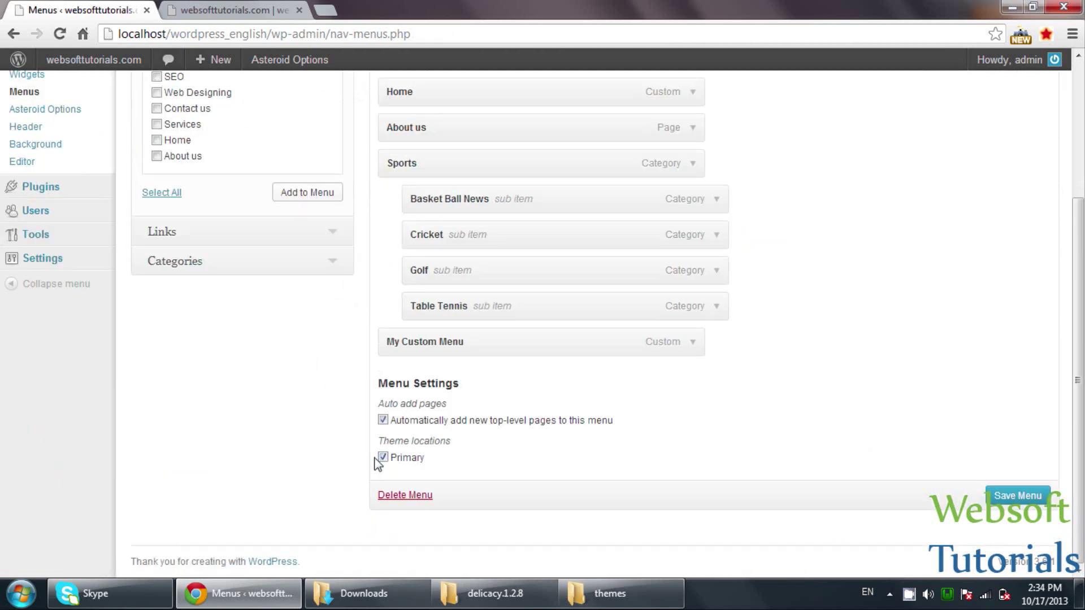
click(260, 9)
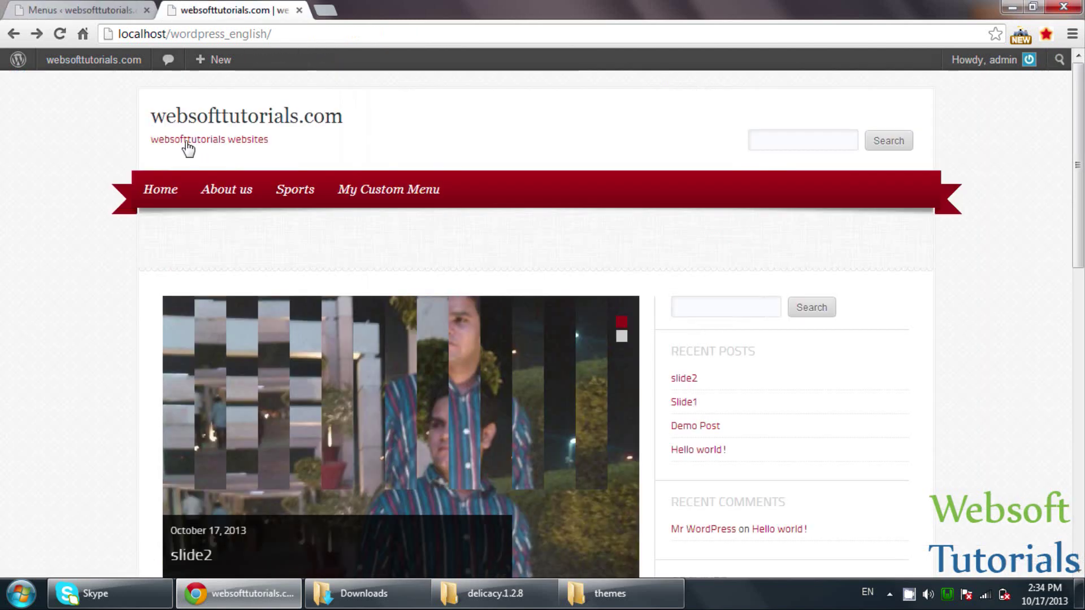
Step: Open the Asteroid theme options and view the Appearance settings for logo, favicon, sizes and colors
click(79, 10)
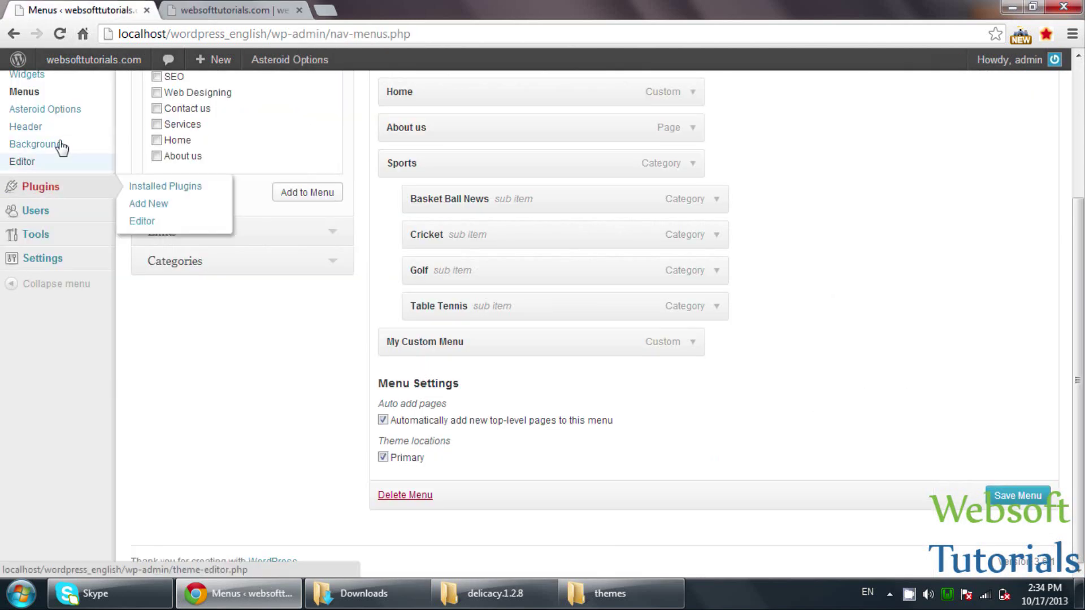
click(77, 113)
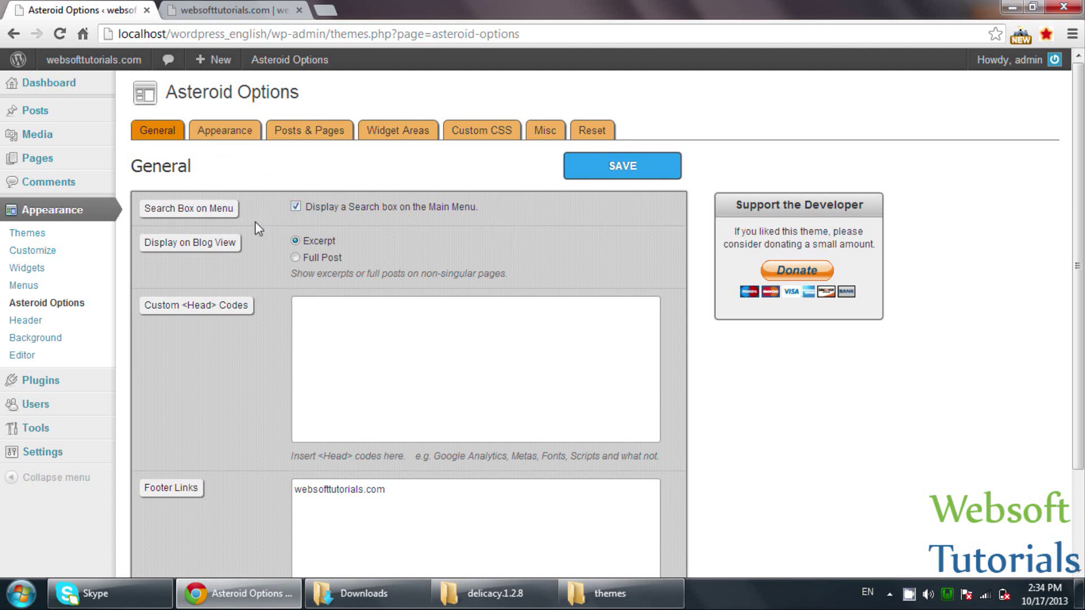
click(246, 133)
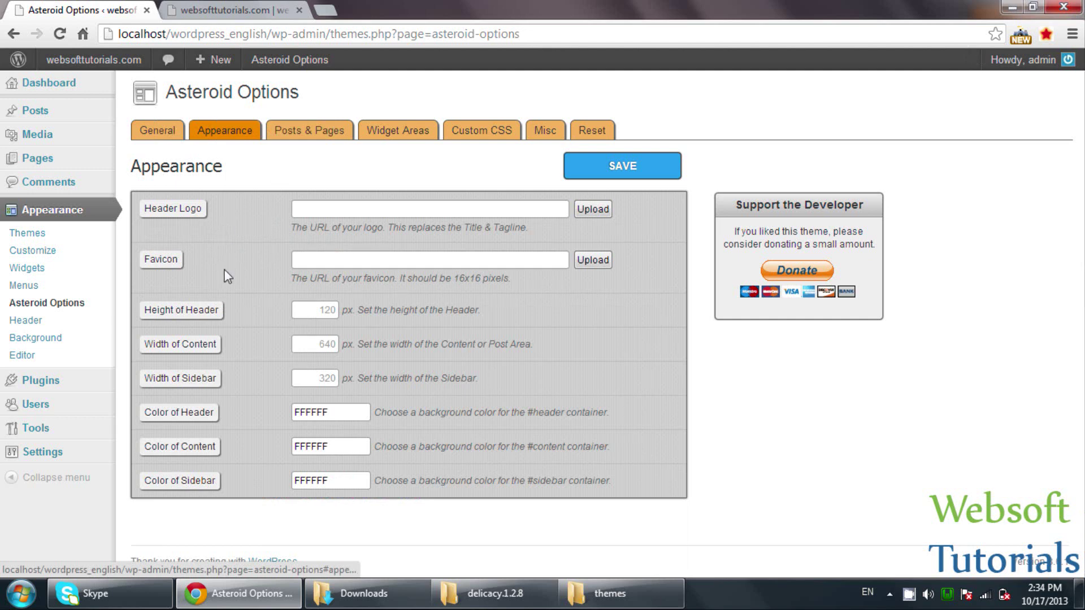
Step: Turn off thumbnails on excerpts in the Posts & Pages options, save, and reload the front page to check the posts
click(215, 311)
click(304, 134)
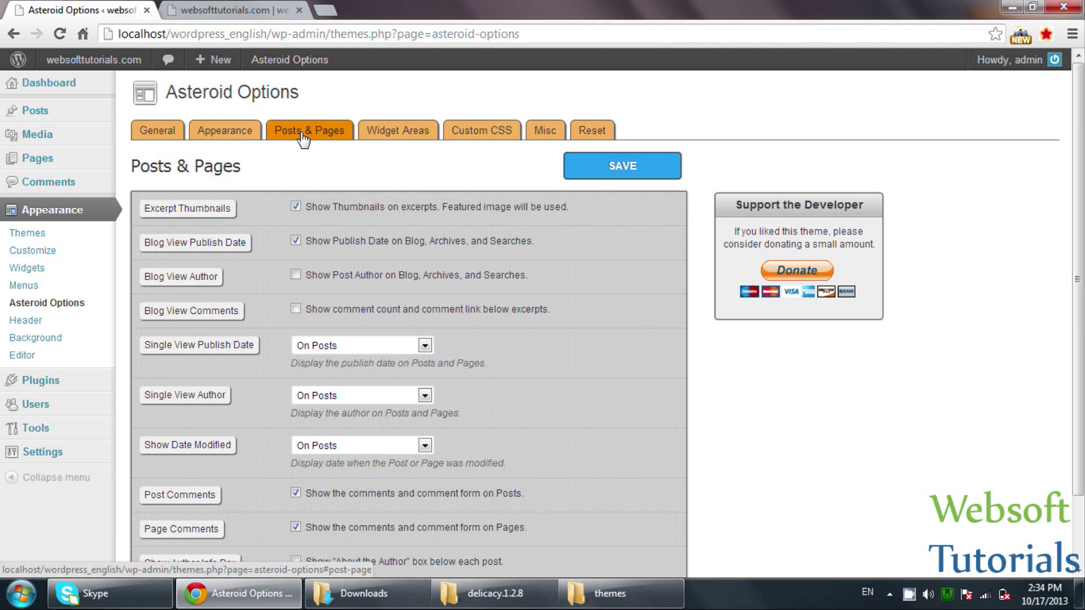
click(295, 207)
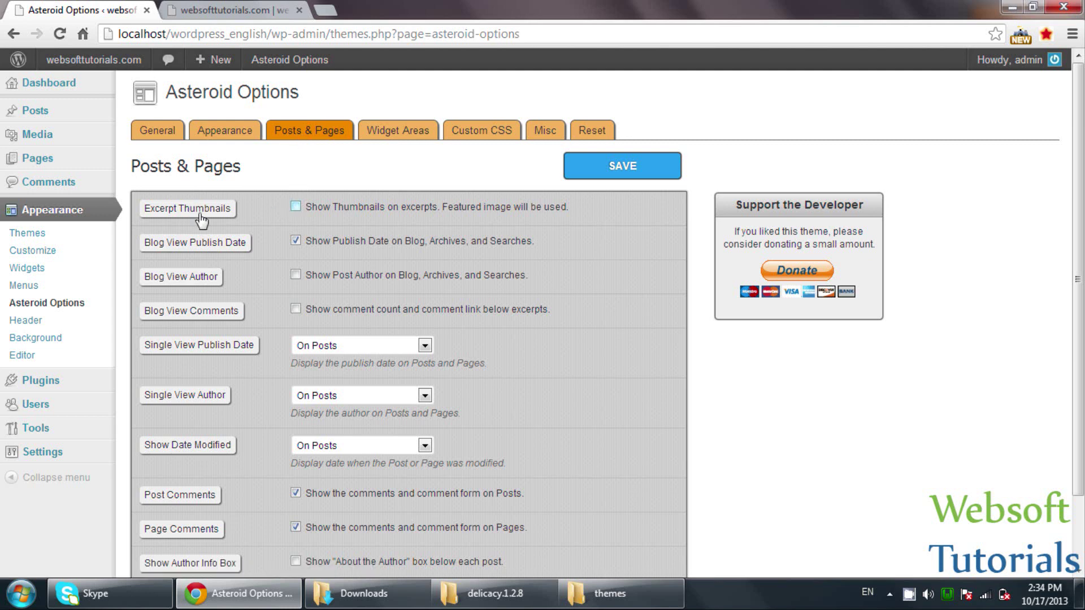
click(649, 165)
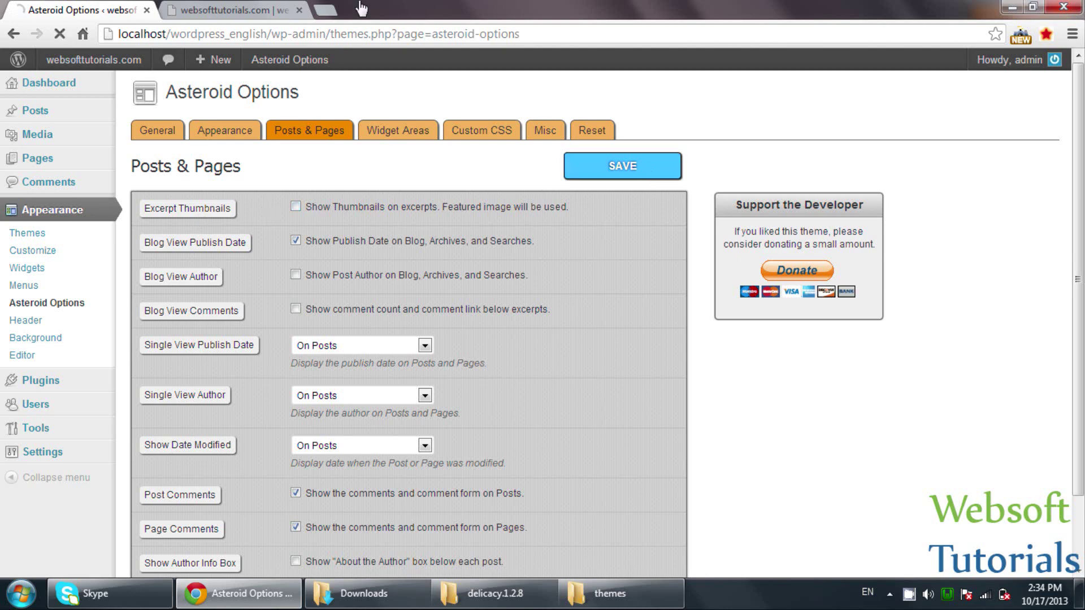
click(215, 7)
key(F5)
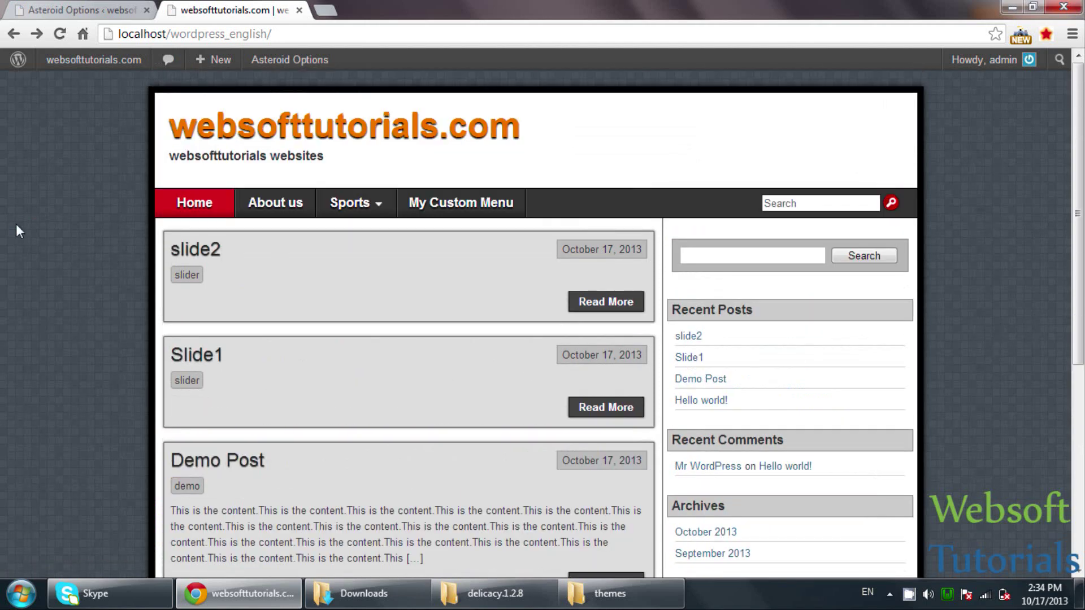
Step: Turn thumbnails on excerpts back on in the Posts & Pages options, save, and reload the front page
click(79, 10)
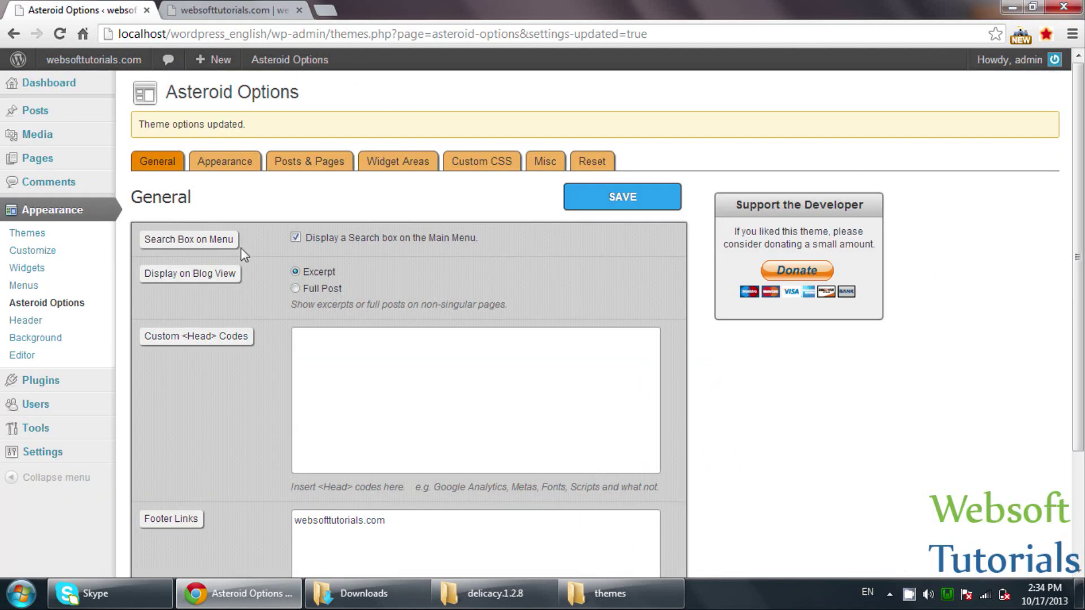
click(310, 162)
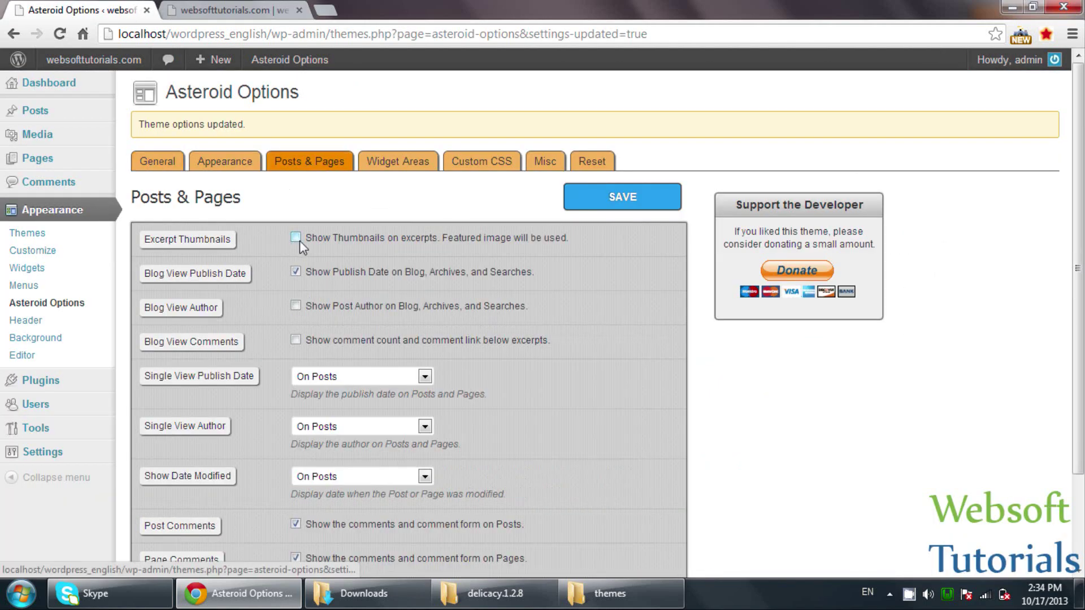
click(622, 196)
click(234, 10)
click(241, 39)
key(Return)
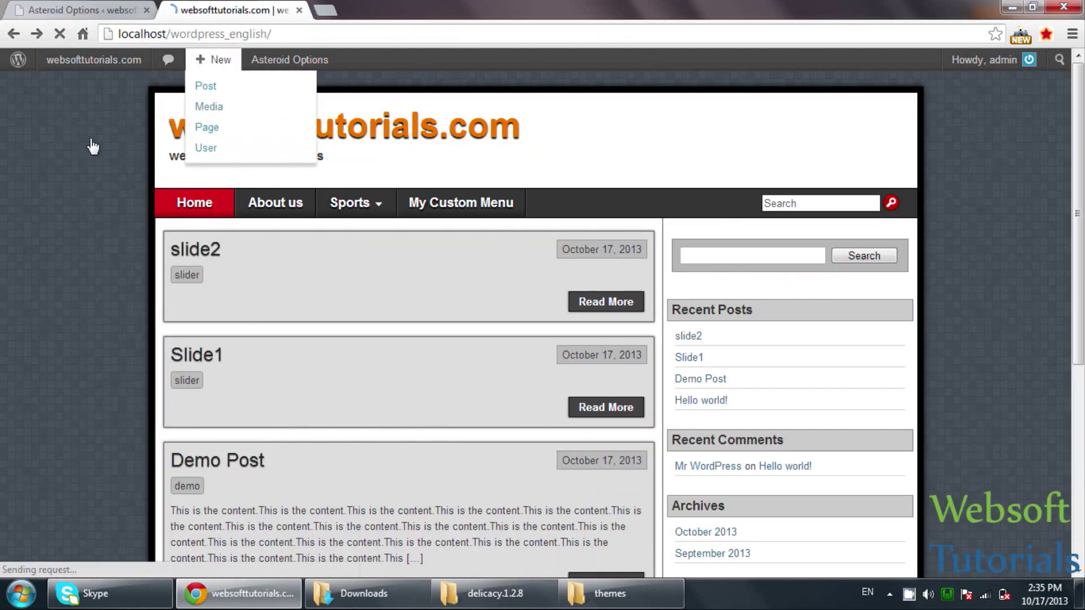
scroll(89, 138, down, 4)
scroll(90, 138, down, 3)
Step: Review the Custom CSS, Posts & Pages, Misc and Reset sections of the Asteroid options
click(79, 10)
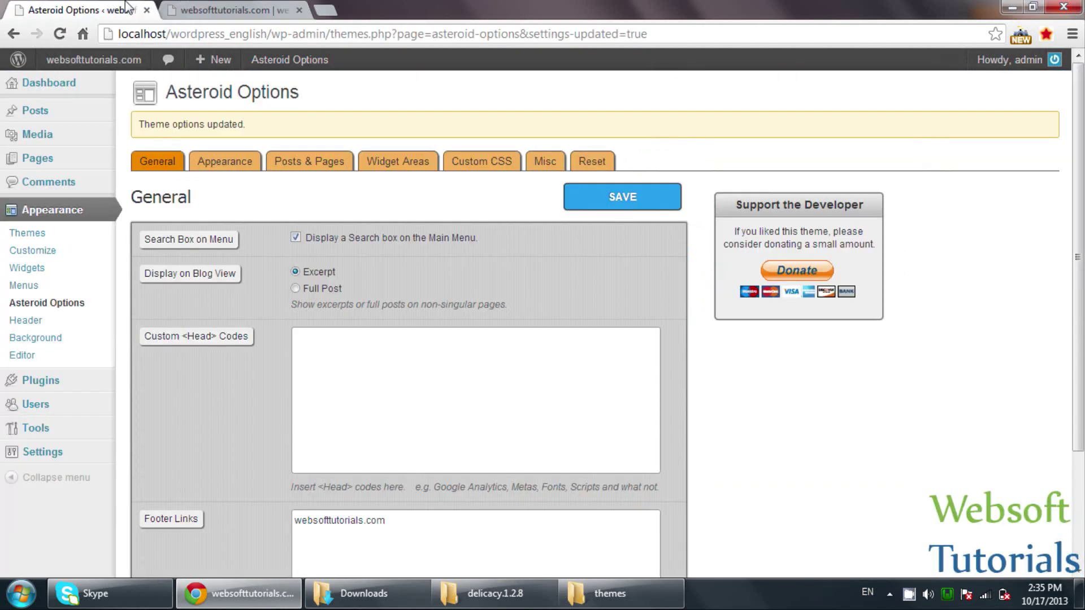
click(467, 165)
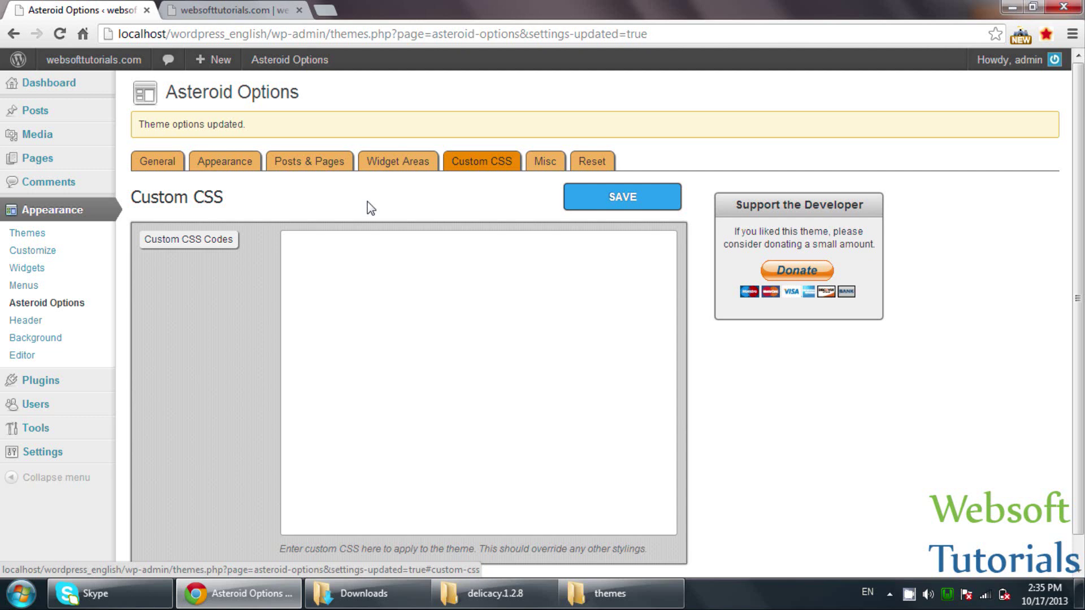
click(325, 163)
scroll(316, 254, down, 2)
scroll(312, 292, up, 2)
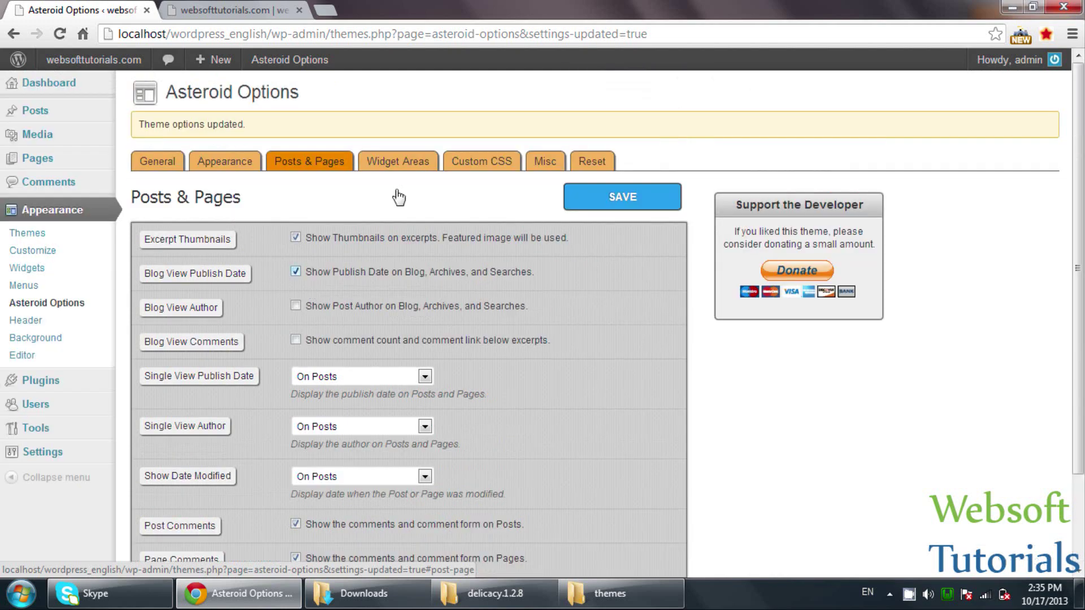
click(542, 162)
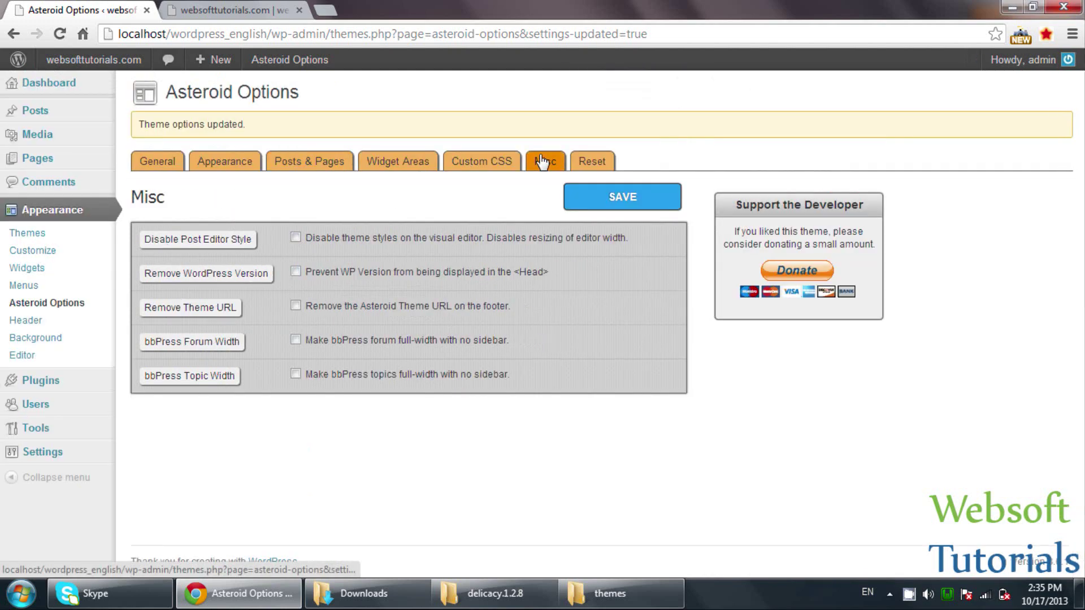
click(600, 162)
click(240, 164)
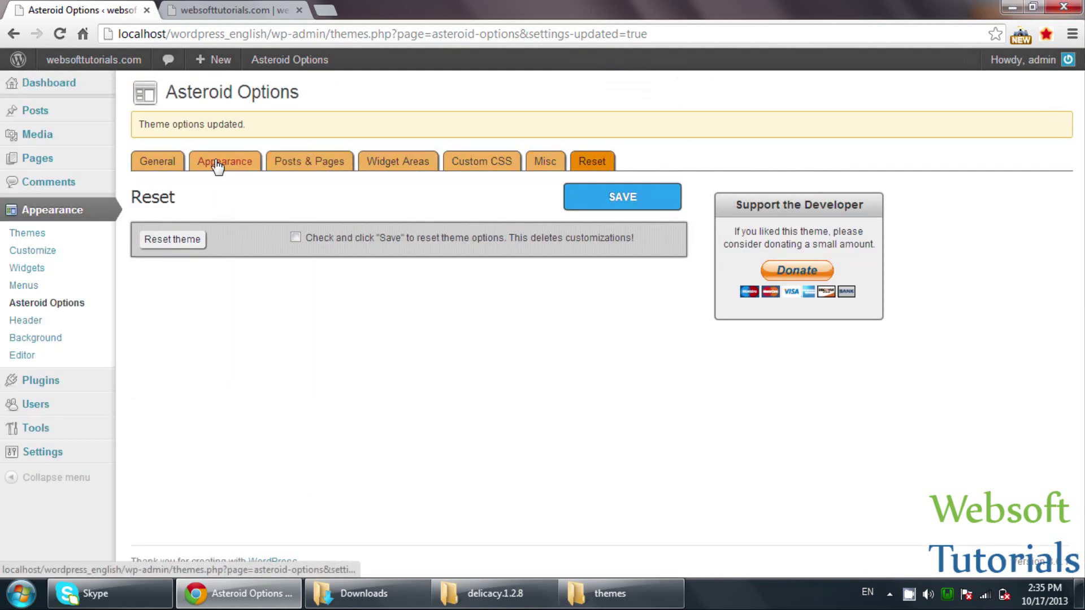
click(291, 164)
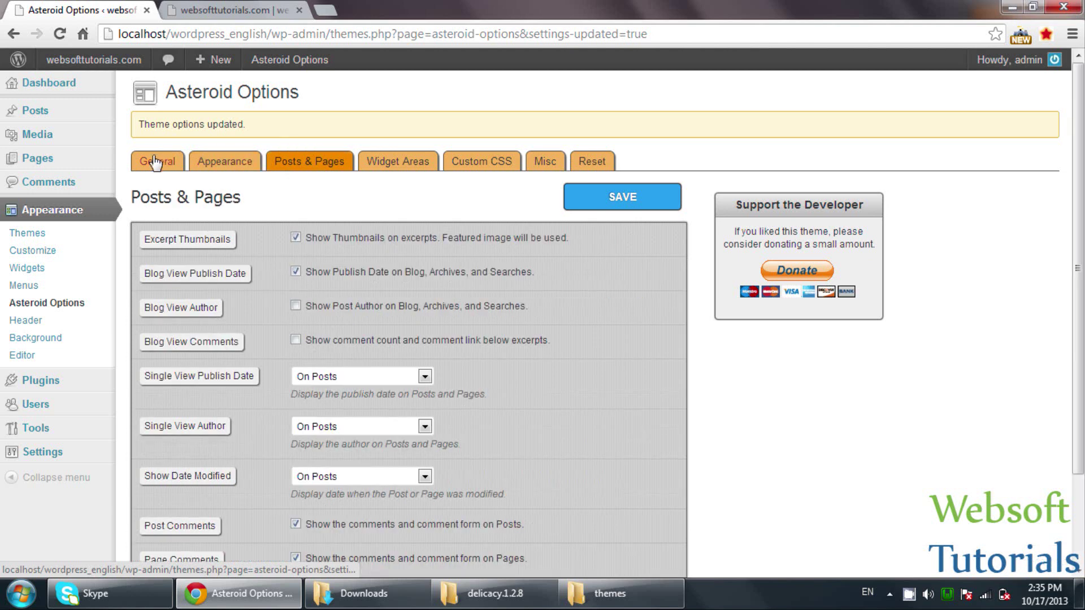
click(157, 162)
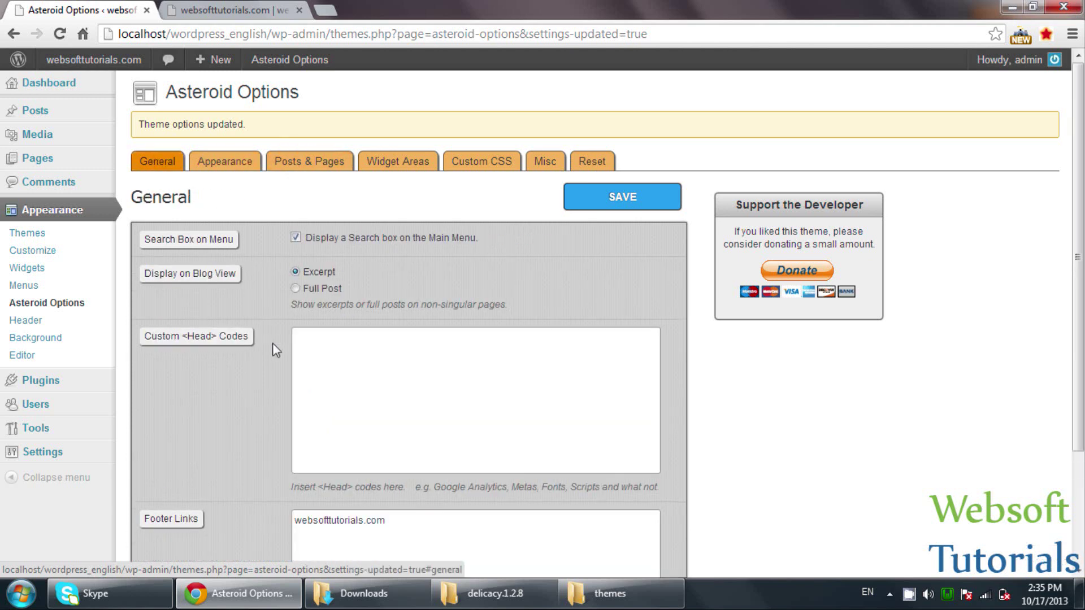
scroll(273, 343, down, 3)
drag(390, 370, 284, 364)
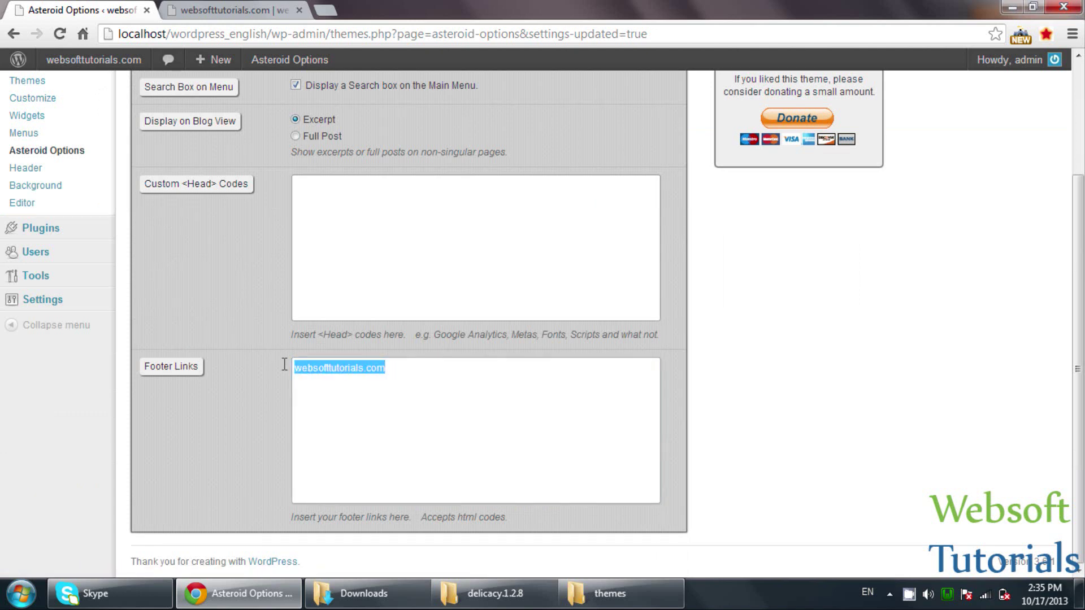
text(copyright)
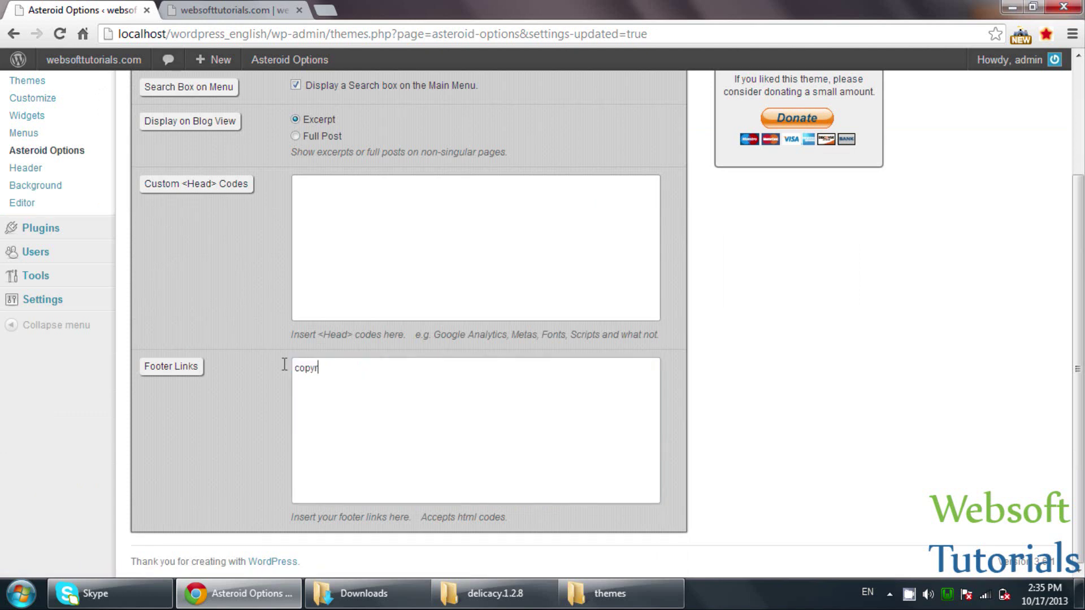
text(s @websiofttutorials.com)
key(Left)
key(Left)
key(Left)
scroll(294, 376, up, 3)
click(609, 199)
Step: Reload the front page and examine the post thumbnails, the Sports submenu and the footer text
click(243, 9)
key(F5)
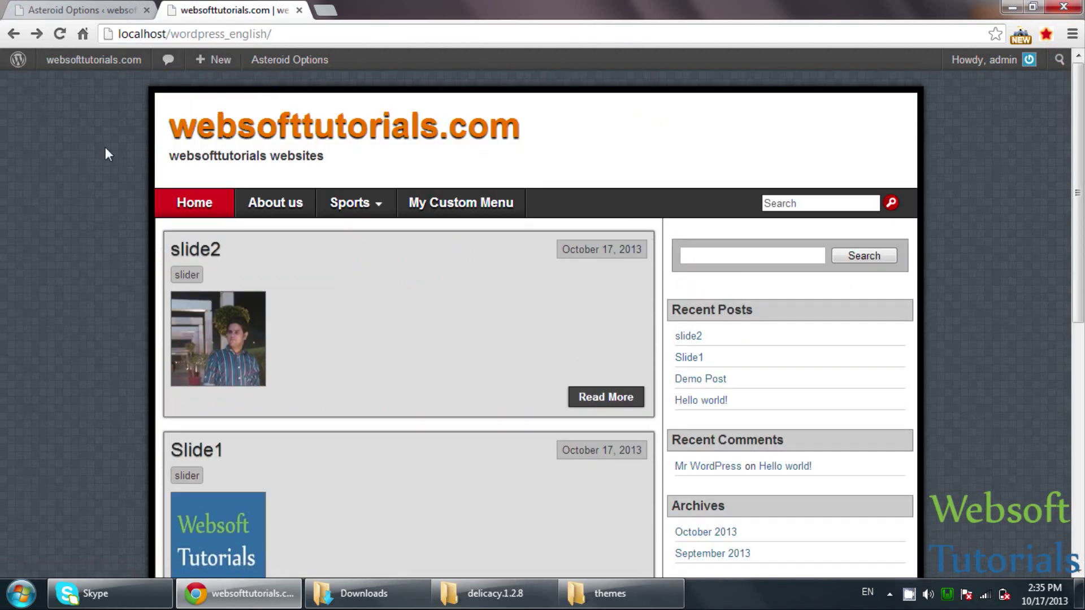
scroll(105, 150, down, 6)
scroll(106, 150, up, 6)
mouse_move(358, 214)
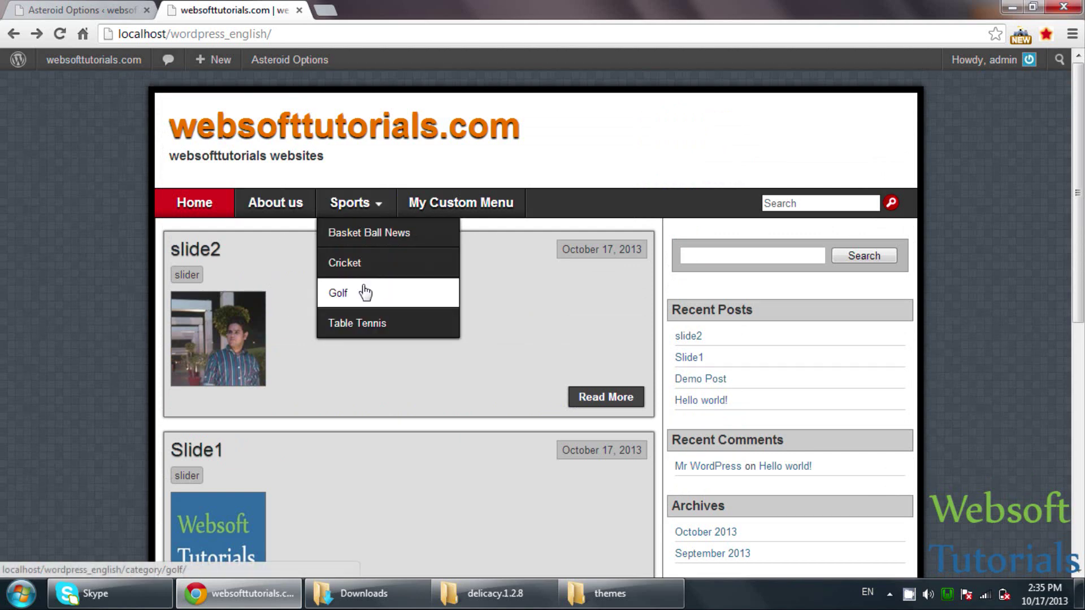
scroll(84, 304, down, 6)
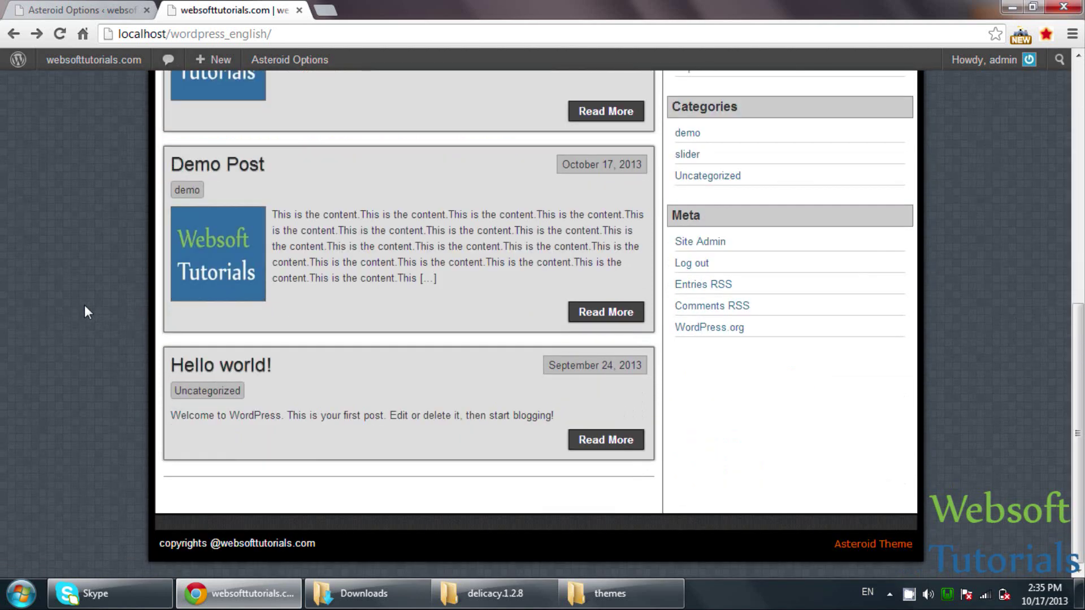